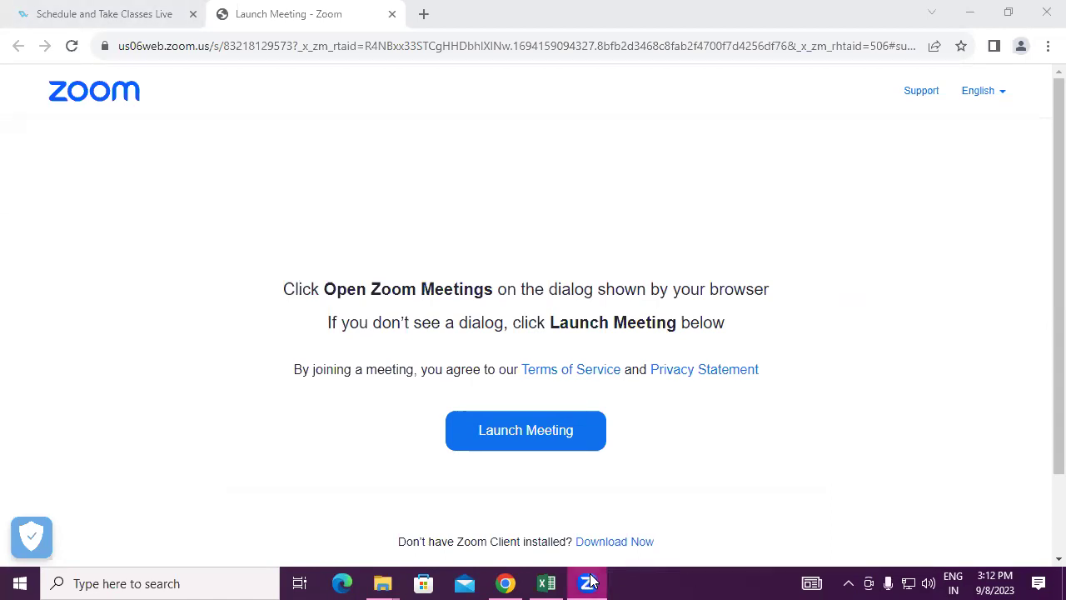
- Switch from Chrome to the HIGH BY SK marksheet workbook in Excel
mouse_move(548, 584)
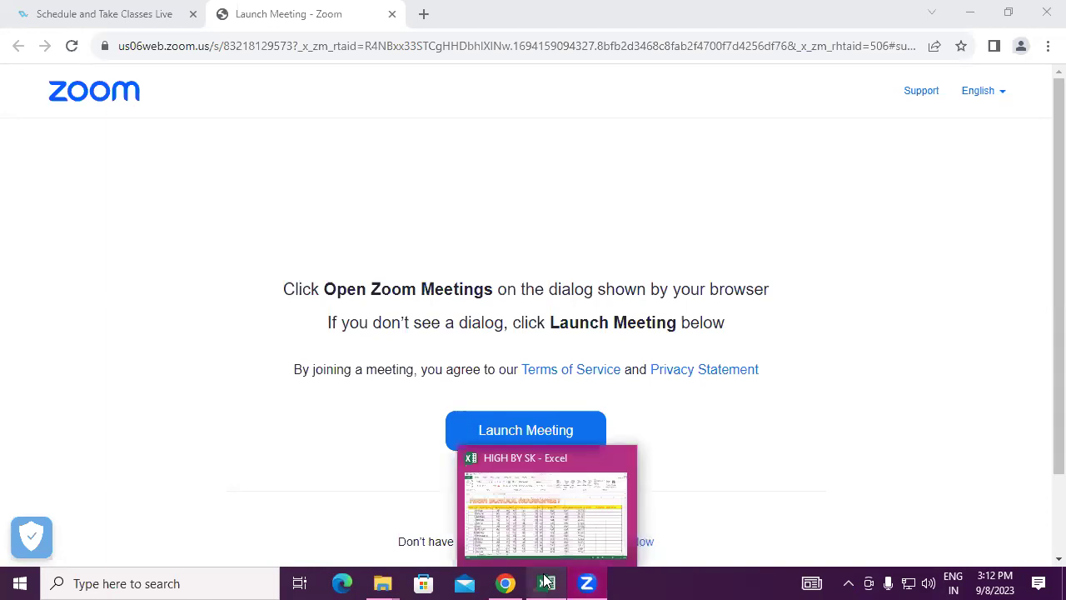
click(576, 528)
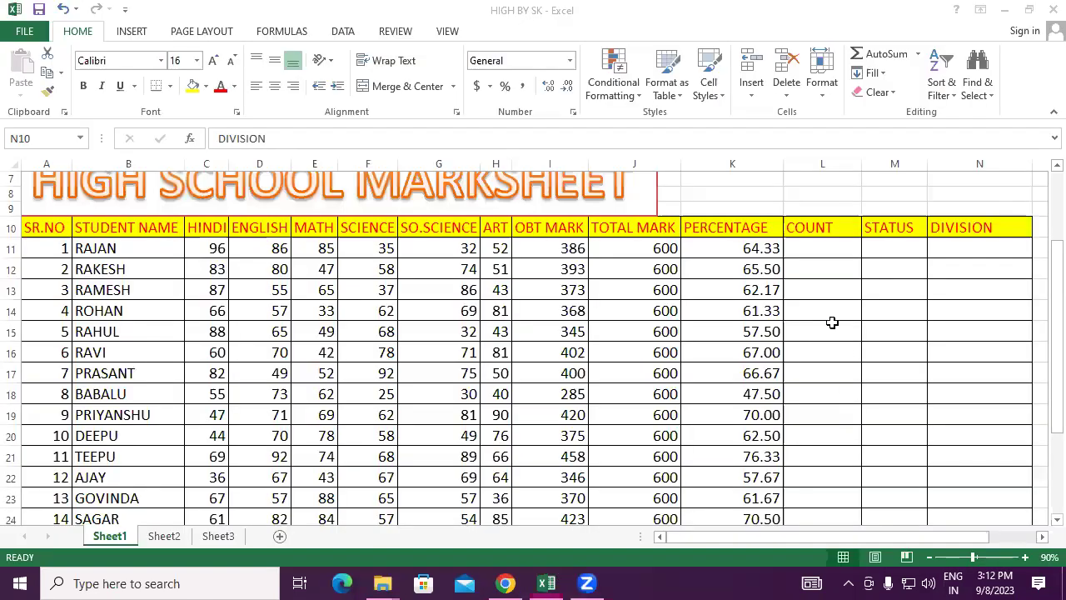
click(812, 246)
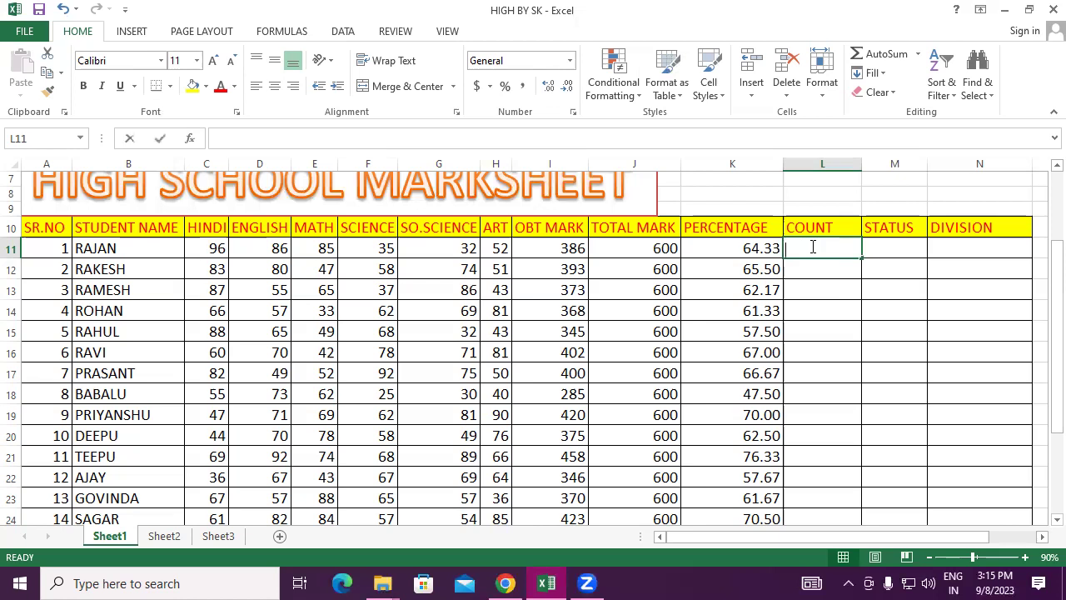
- Start the formula =countif( in RAJAN's COUNT cell L11, correcting the misspelled function name
text(=)
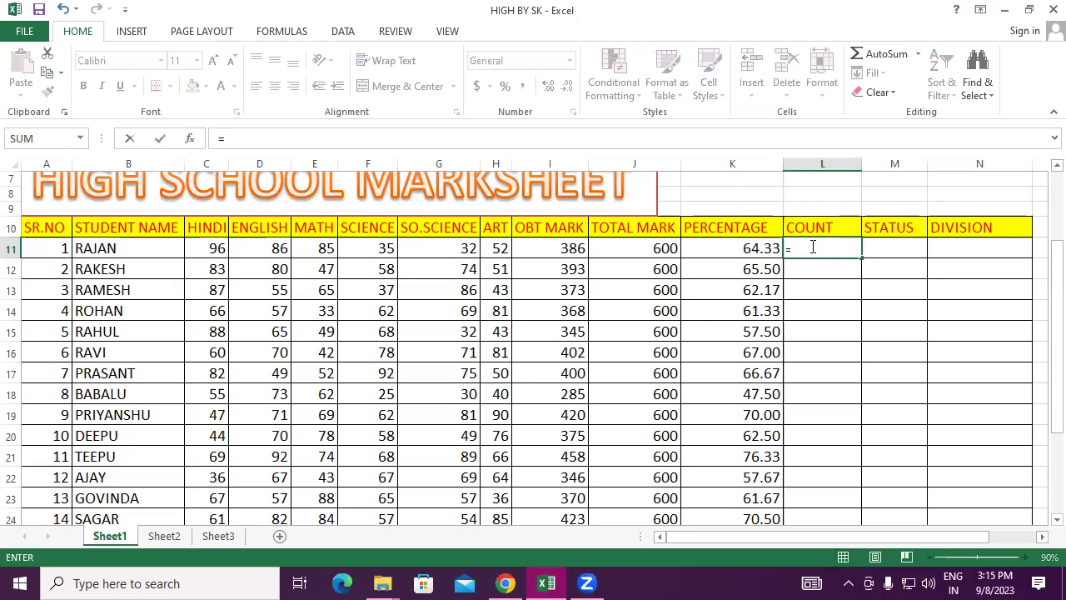
text(co)
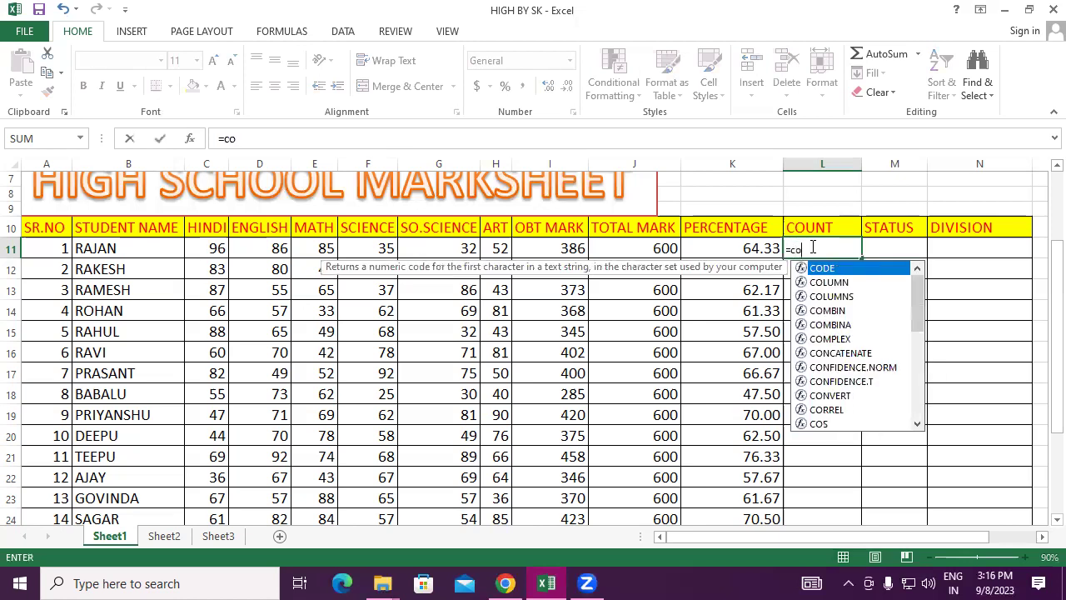
text(un)
text(rit)
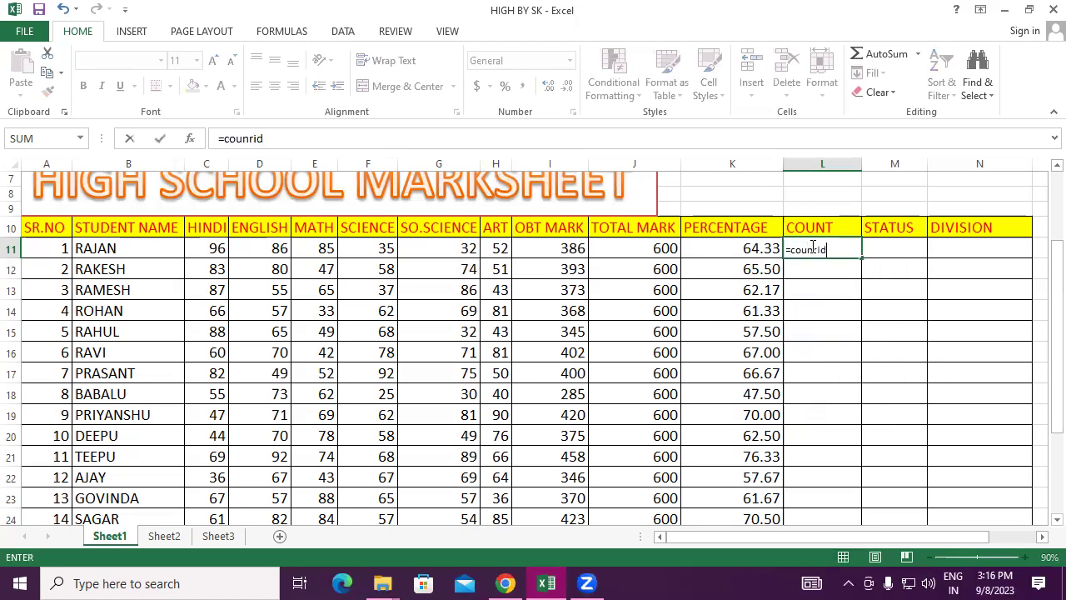
key(BackSpace)
key(BackSpace)
key(BackSpace)
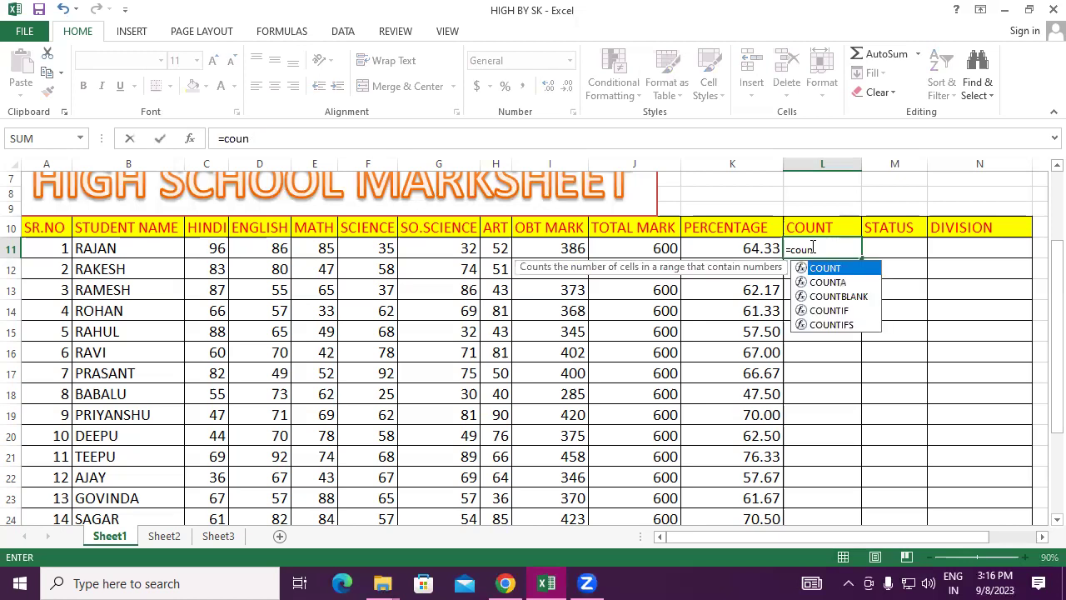
text(tif)
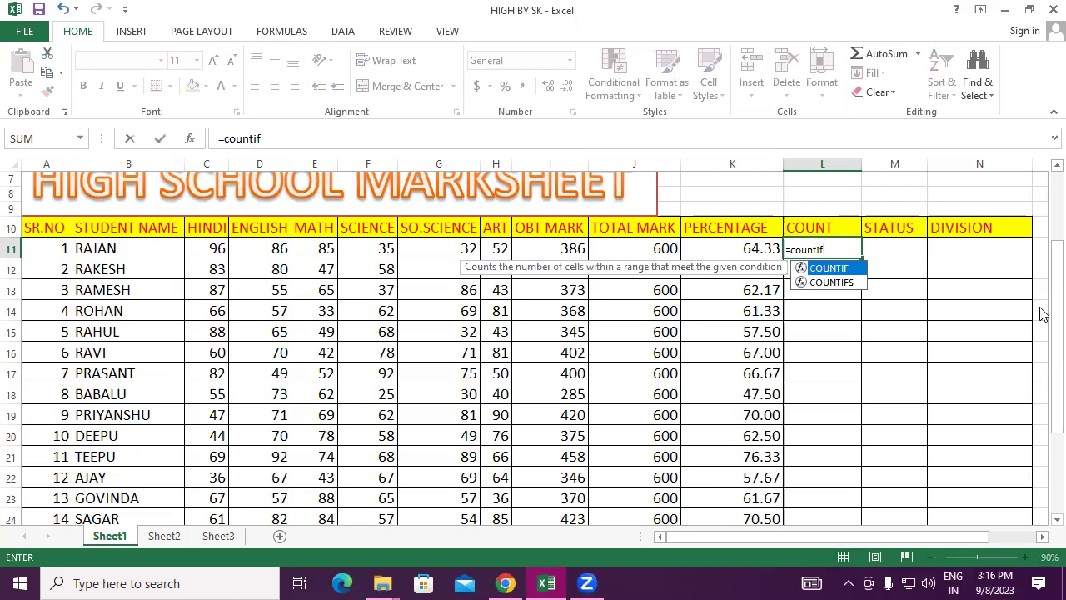
text(()
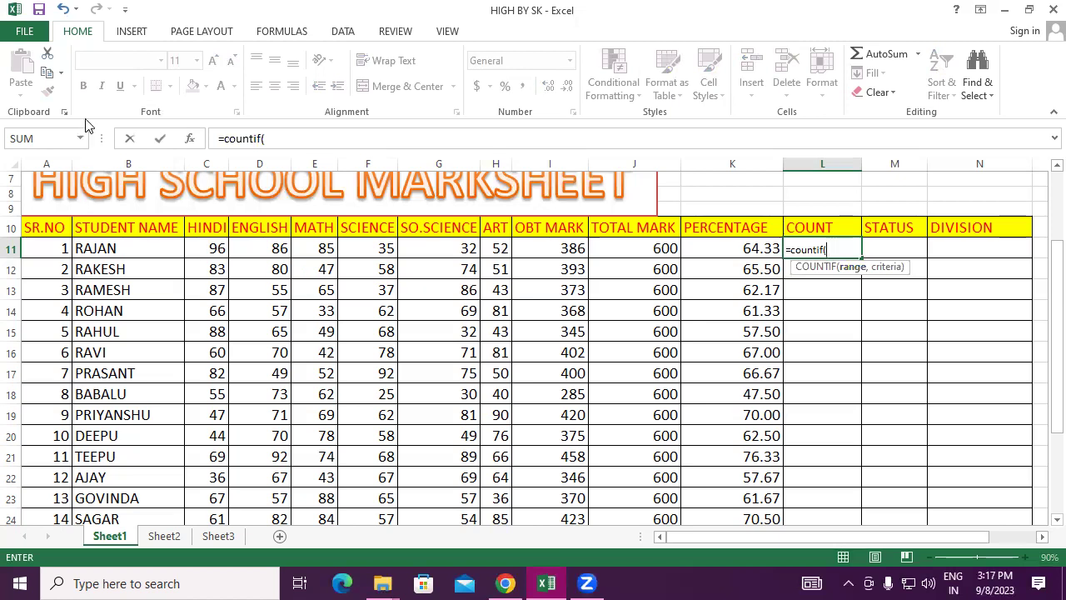
- Complete the formula as =countif(C11:H11,"<33") over RAJAN's six subject marks
mouse_move(204, 248)
mouse_down()
mouse_move(412, 231)
mouse_move(496, 243)
mouse_up()
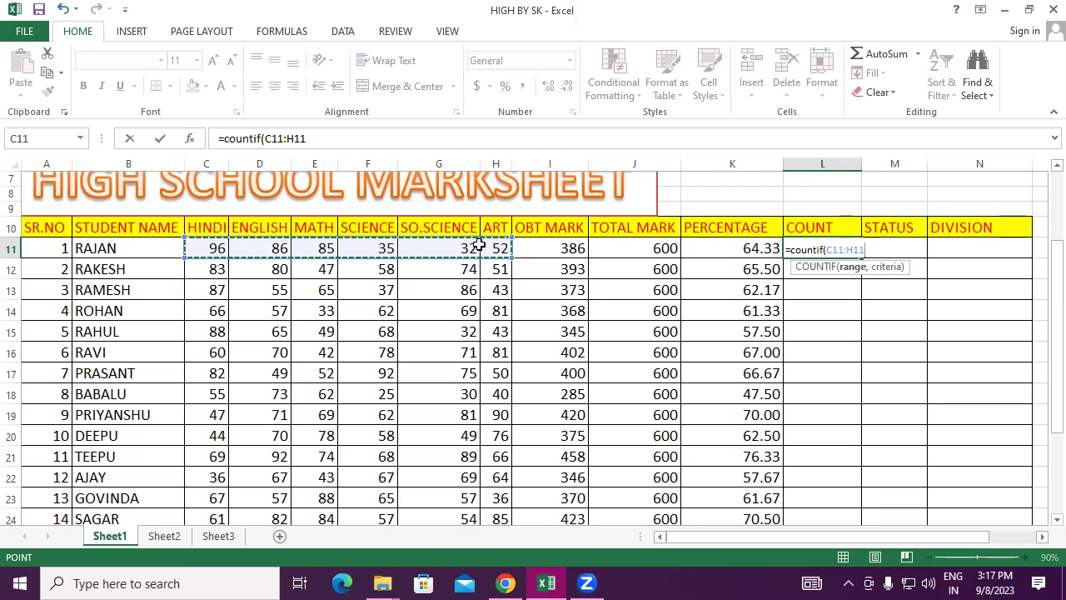
text(,)
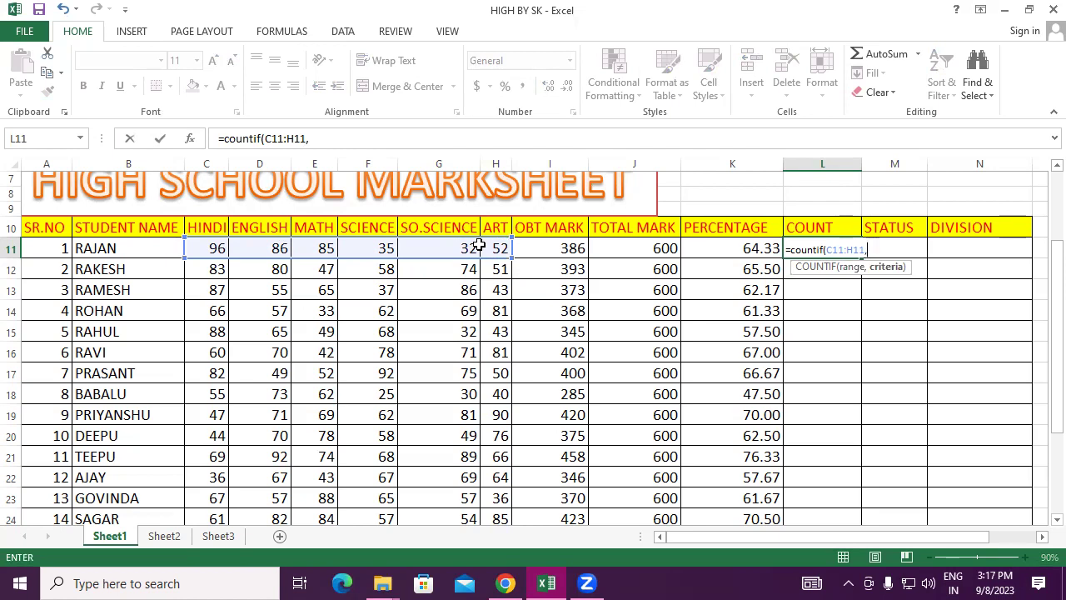
text(")
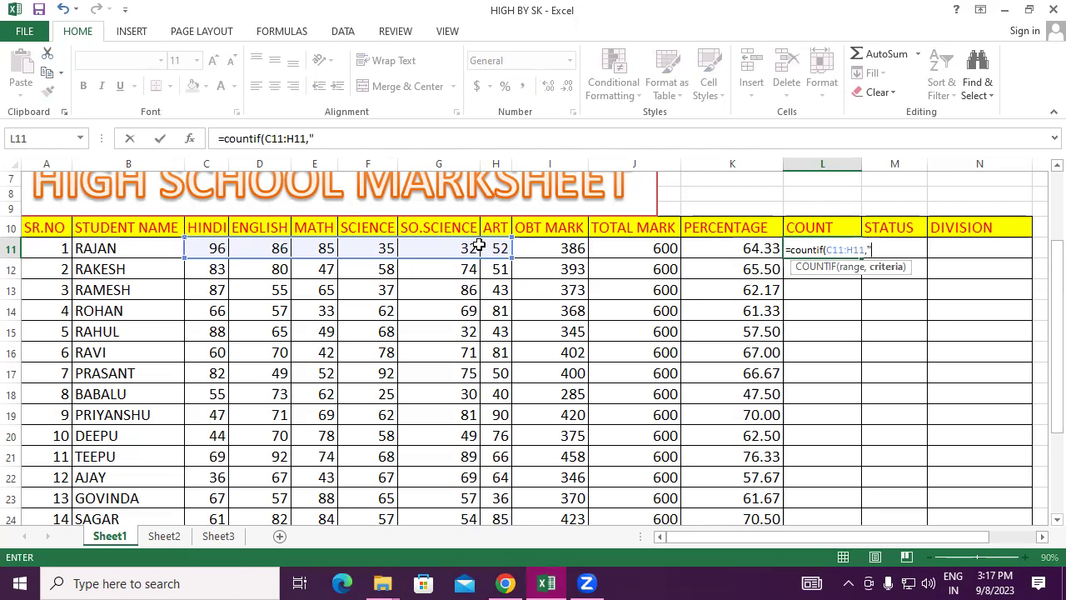
text(<)
text(33)
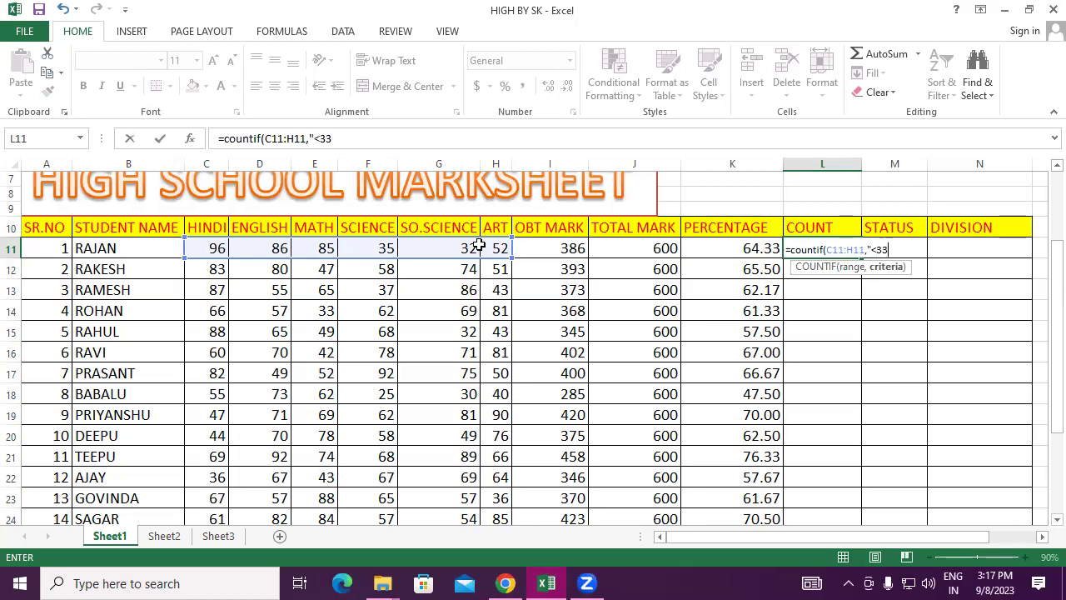
text(")
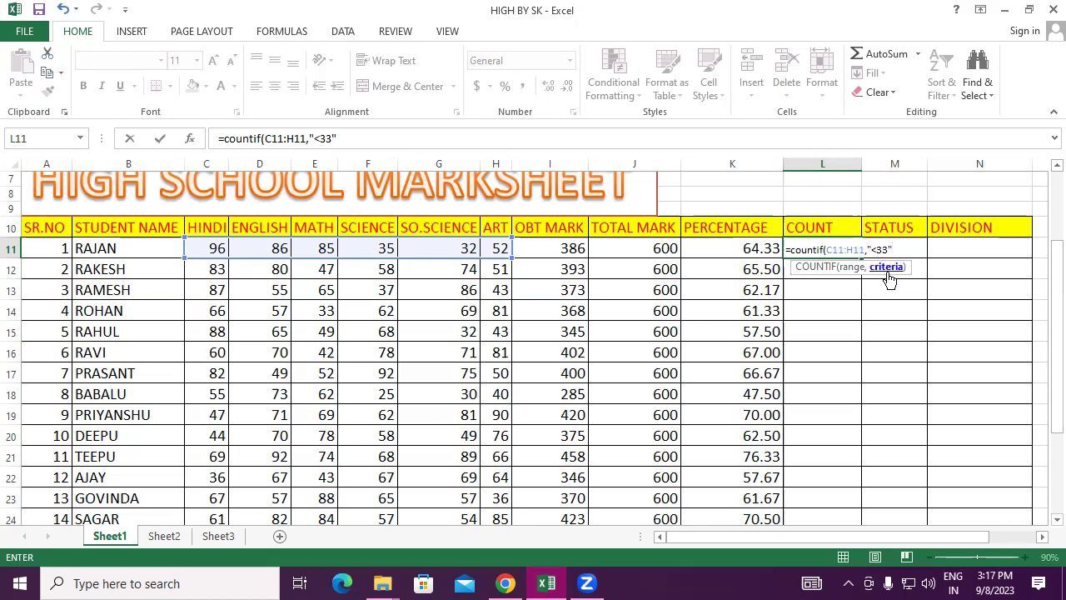
key(Right)
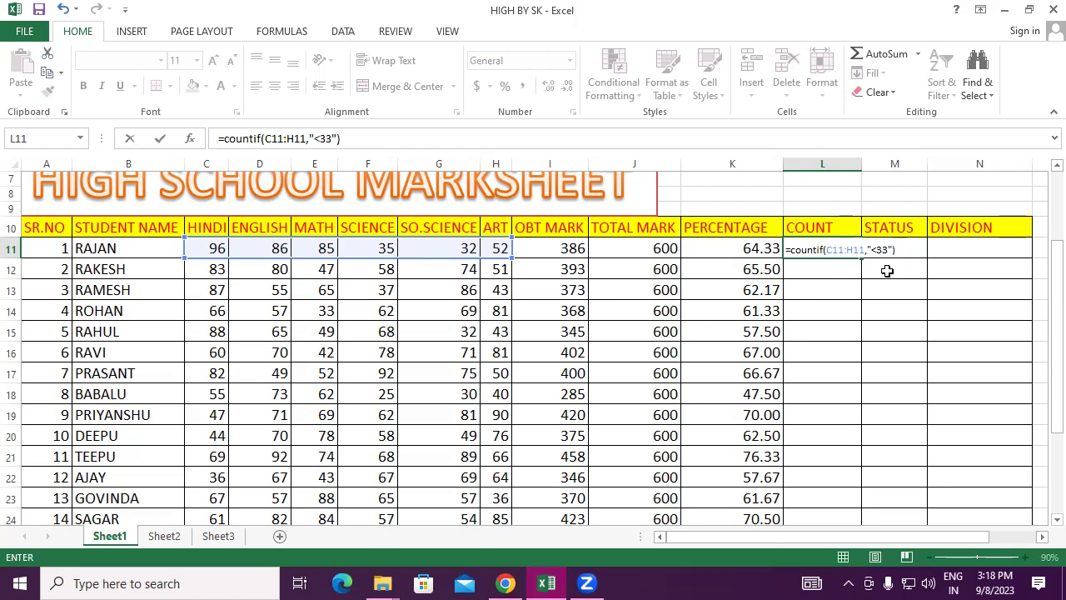
- Enter the COUNTIF formula so L11 shows 1, and raise its font size to 18
key(Return)
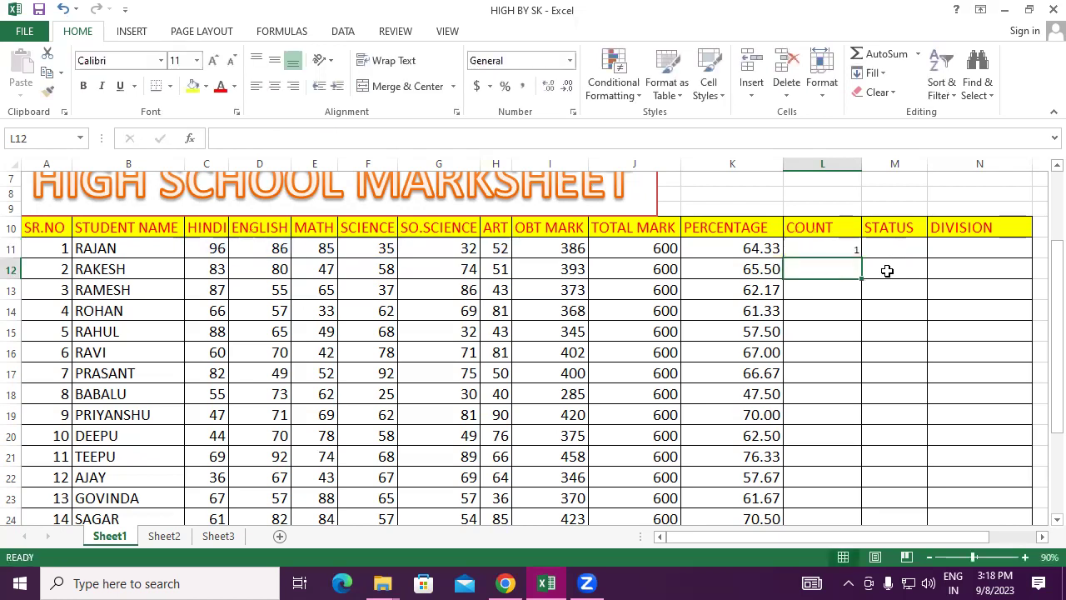
click(847, 242)
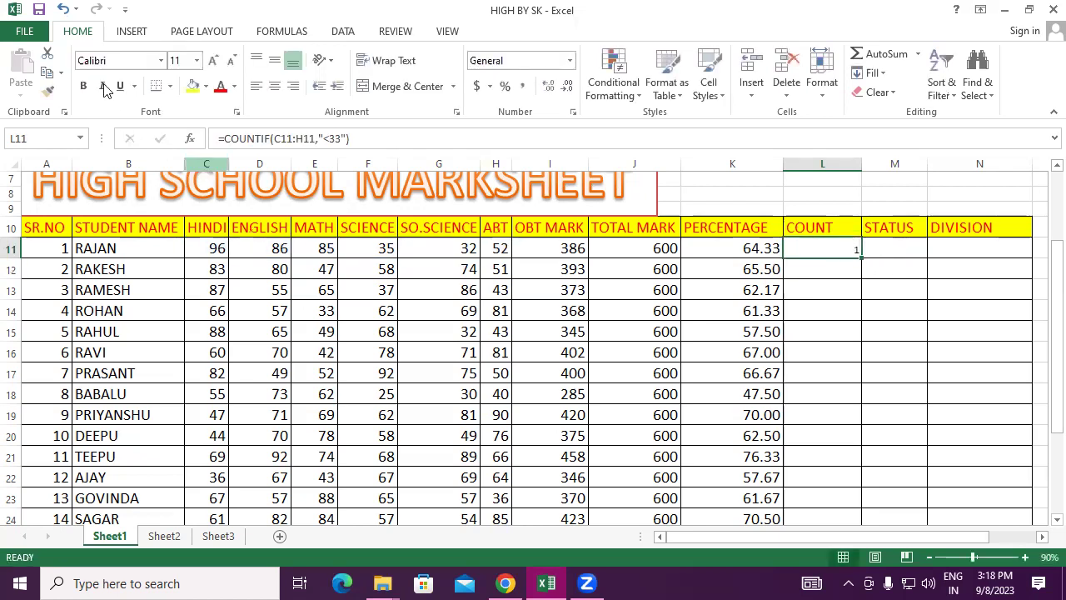
click(213, 62)
click(212, 61)
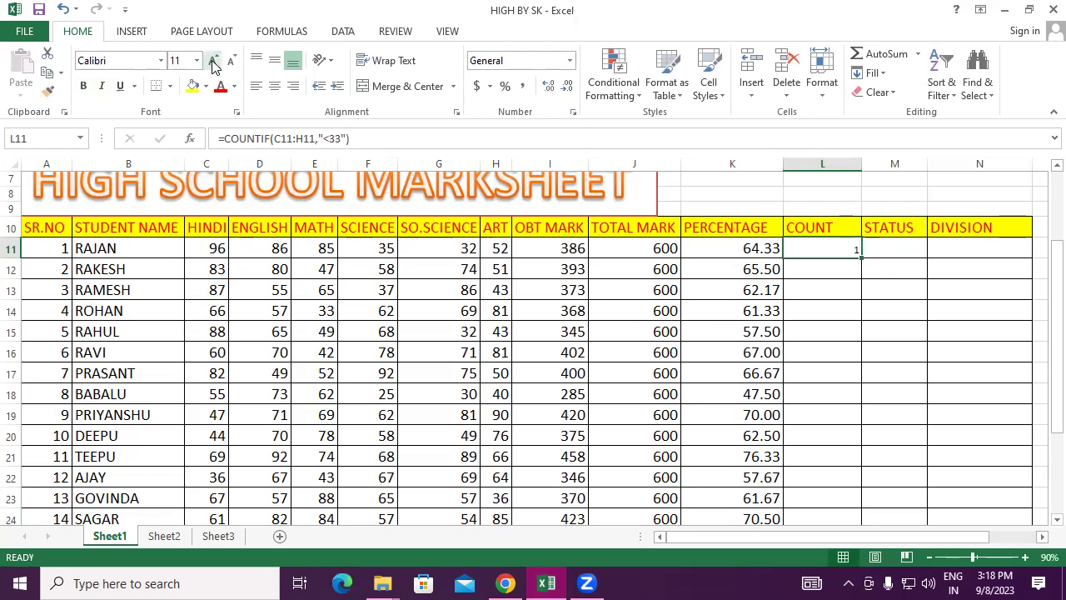
click(213, 63)
click(213, 64)
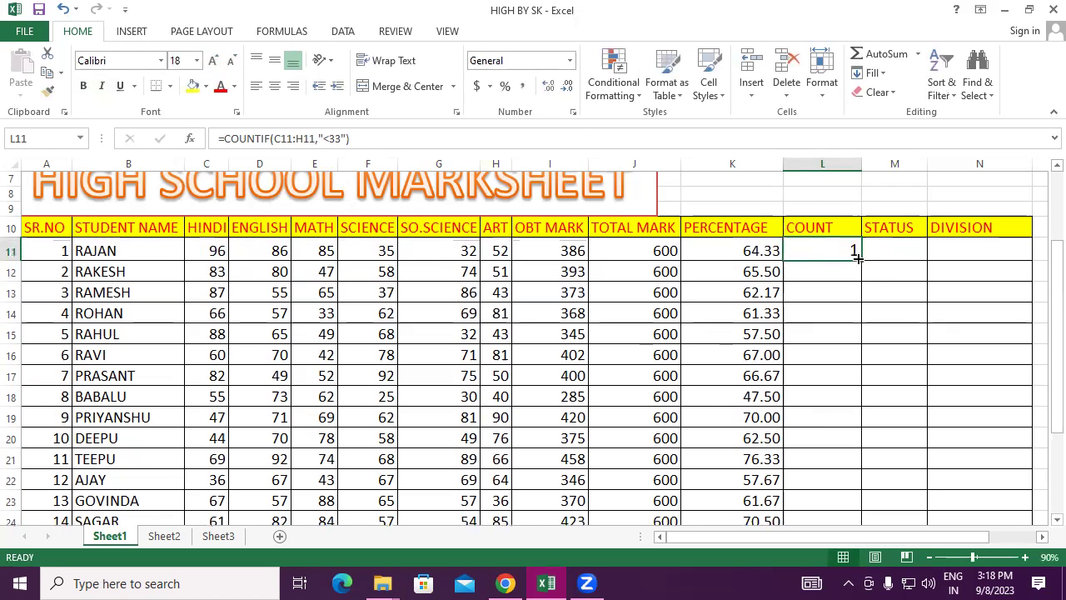
drag(863, 260, 865, 281)
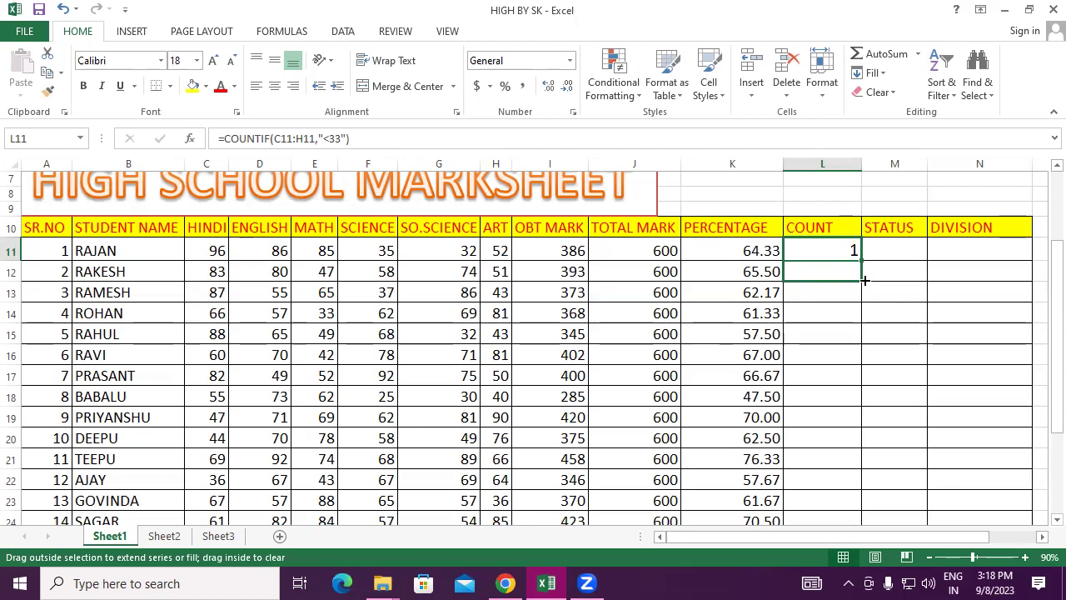
- Copy L11's COUNTIF formula down the COUNT column to the last student row
drag(864, 281, 885, 497)
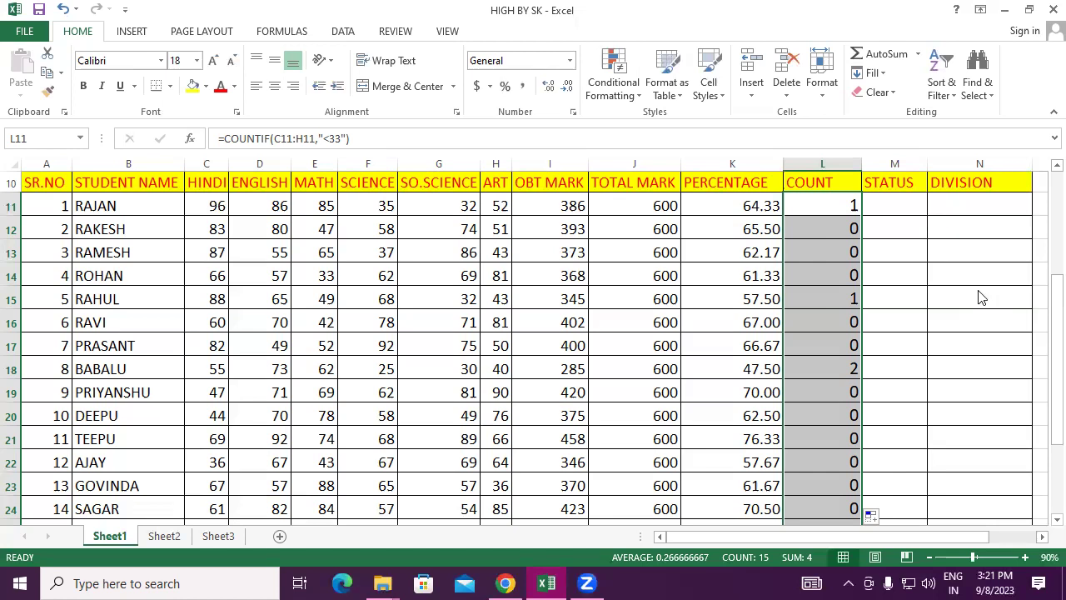
- Launch Notepad from the Run box and maximize its window
key(super+r)
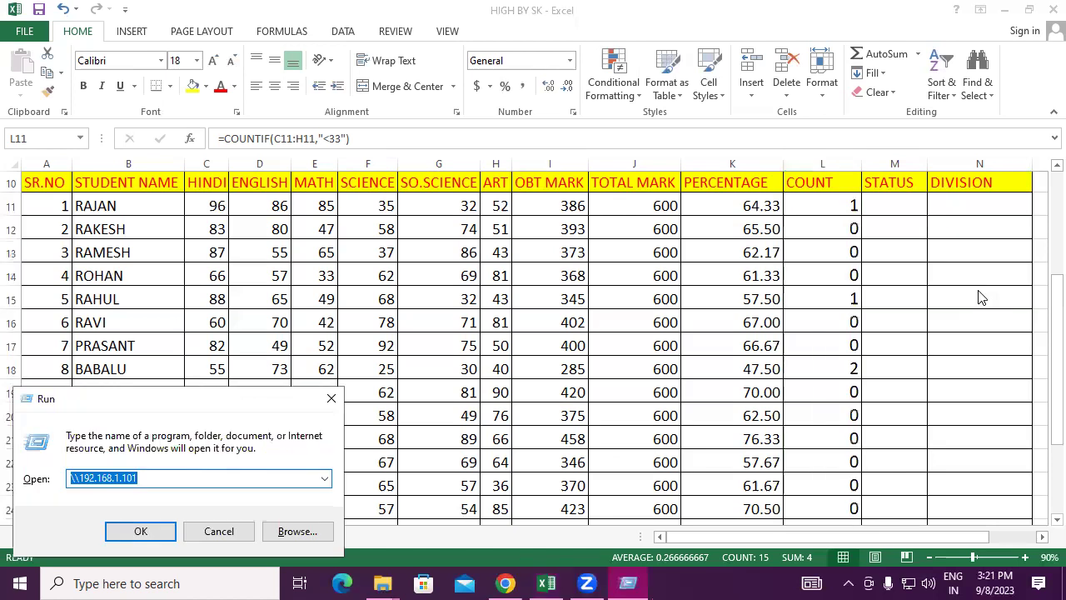
text(no)
key(Down)
key(Return)
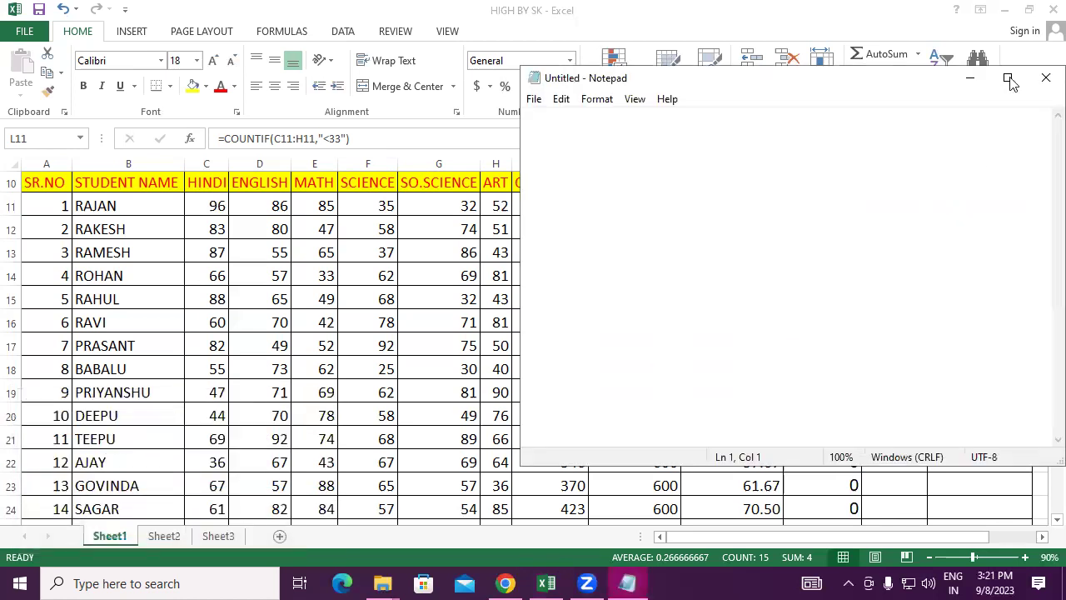
key(super+Up)
text(=)
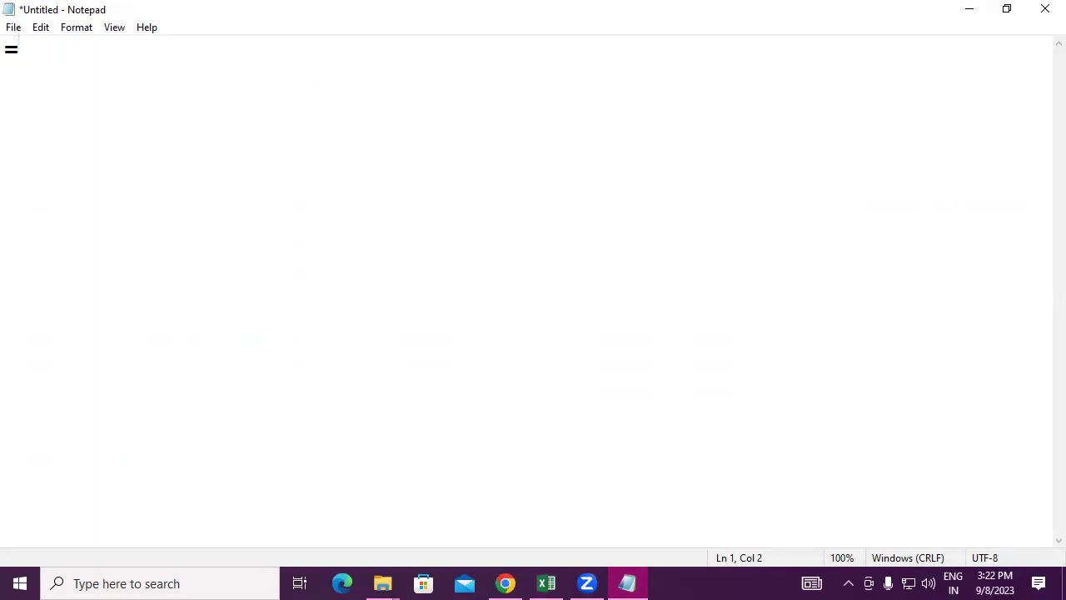
- Type the general syntax =Countif(Range,Criteria) on the first line
text(Countif()
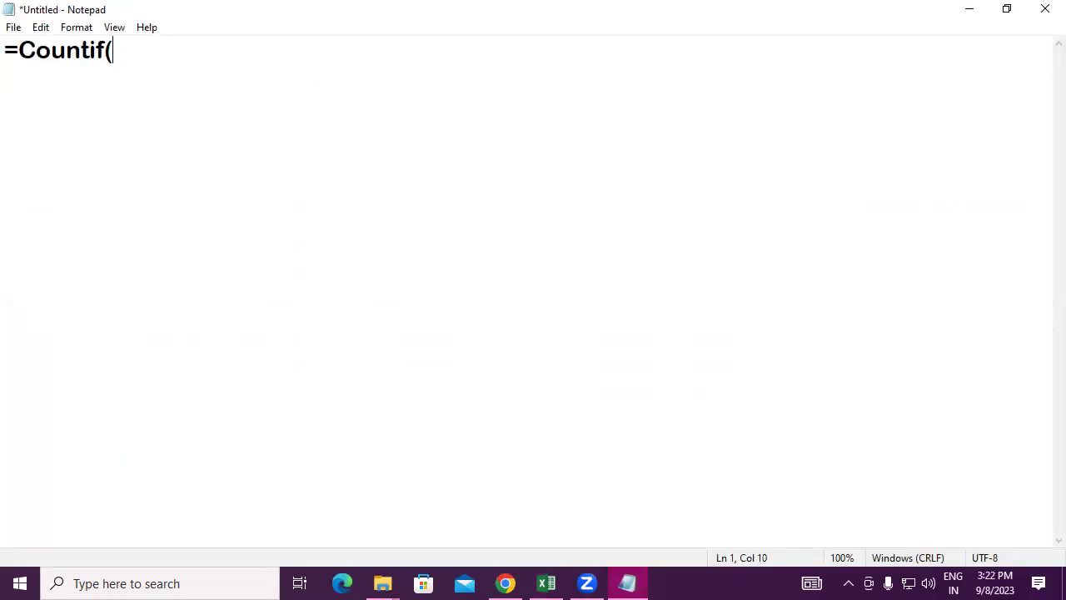
text(Range)
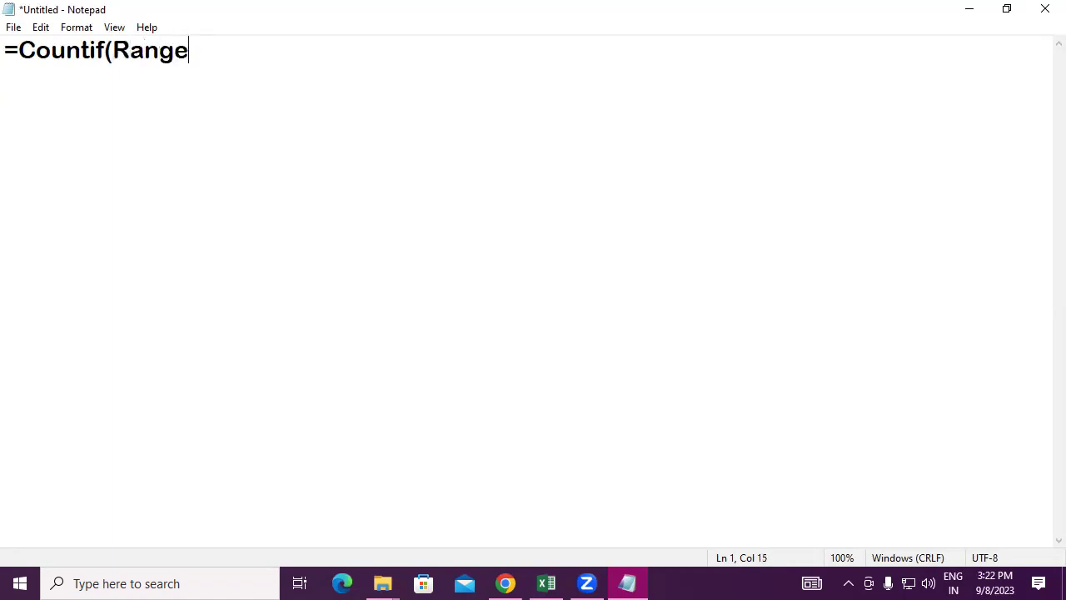
text(,)
text(Criteria)
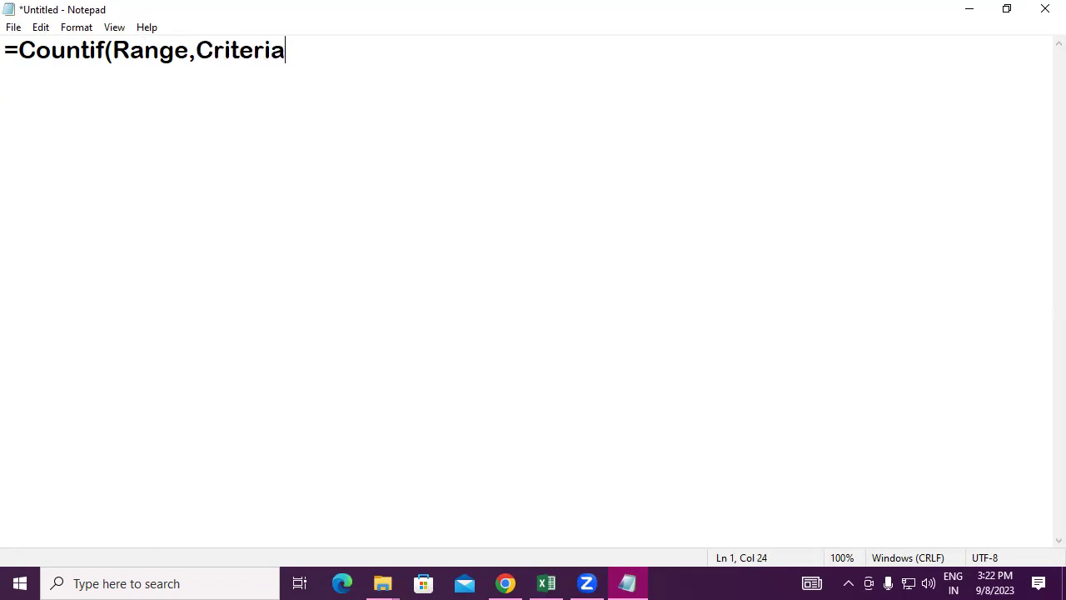
text())
- Add a second line reading =Countif(Select All Number,"<33"), fixing a typo
key(Return)
text(=Countif)
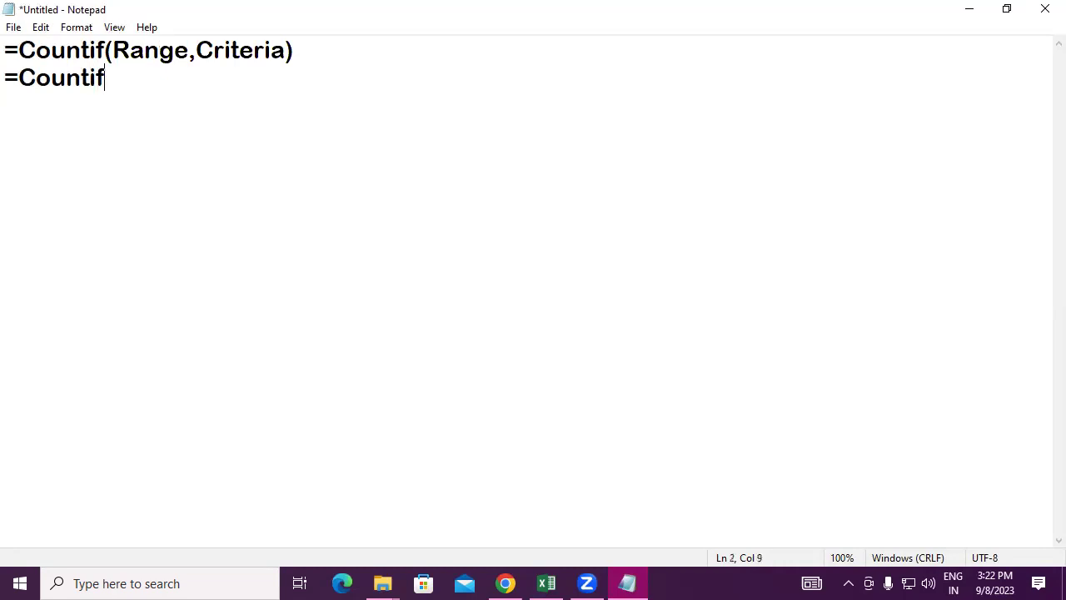
text(()
text(Selec)
key(BackSpace)
text(ect All Numb)
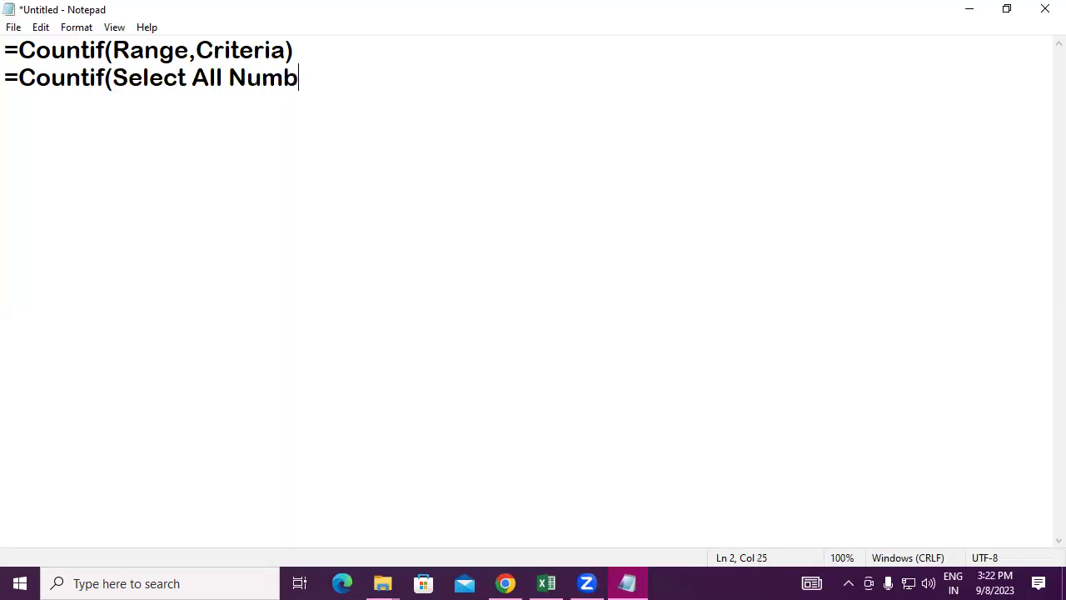
text(er)
text(,)
text(")
text(<)
text(33)
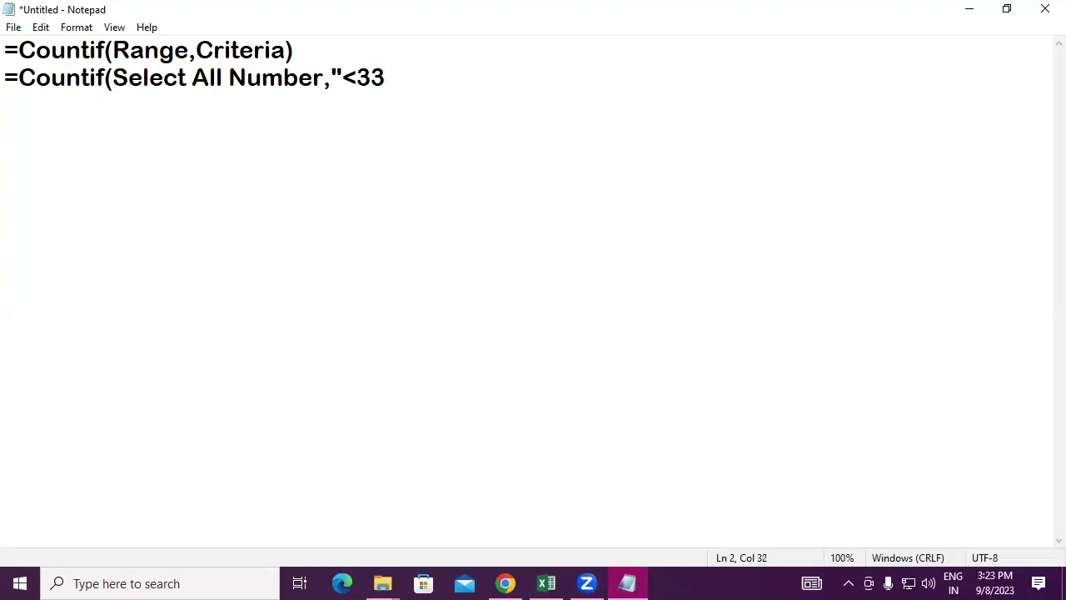
text(")
text())
- Return to Excel and select cell D29 below the marksheet
key(alt+Tab)
scroll(850, 276, up, 1)
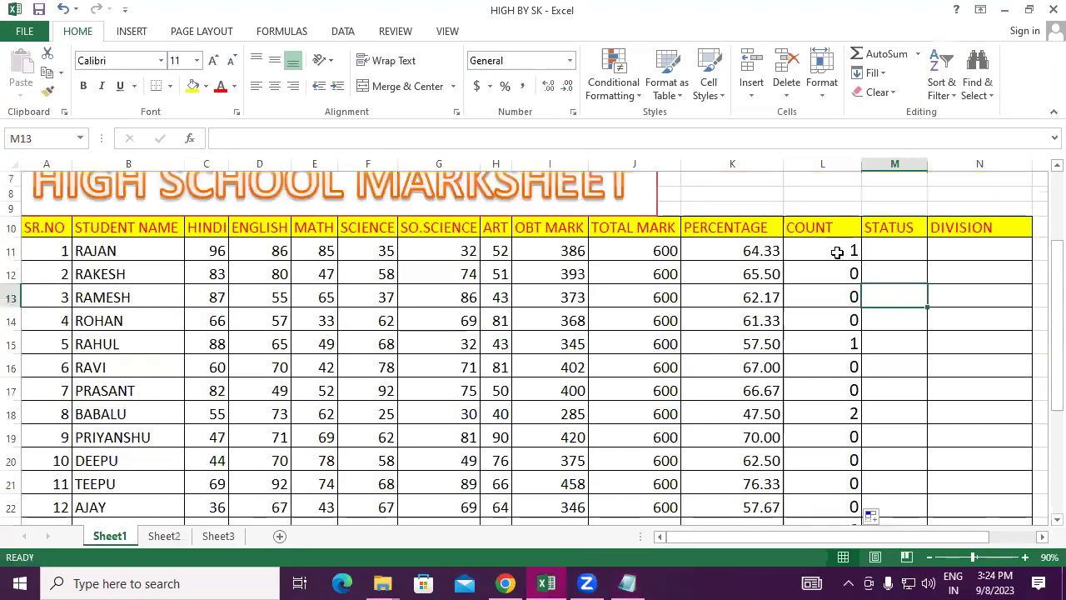
scroll(833, 250, down, 1)
scroll(291, 345, down, 4)
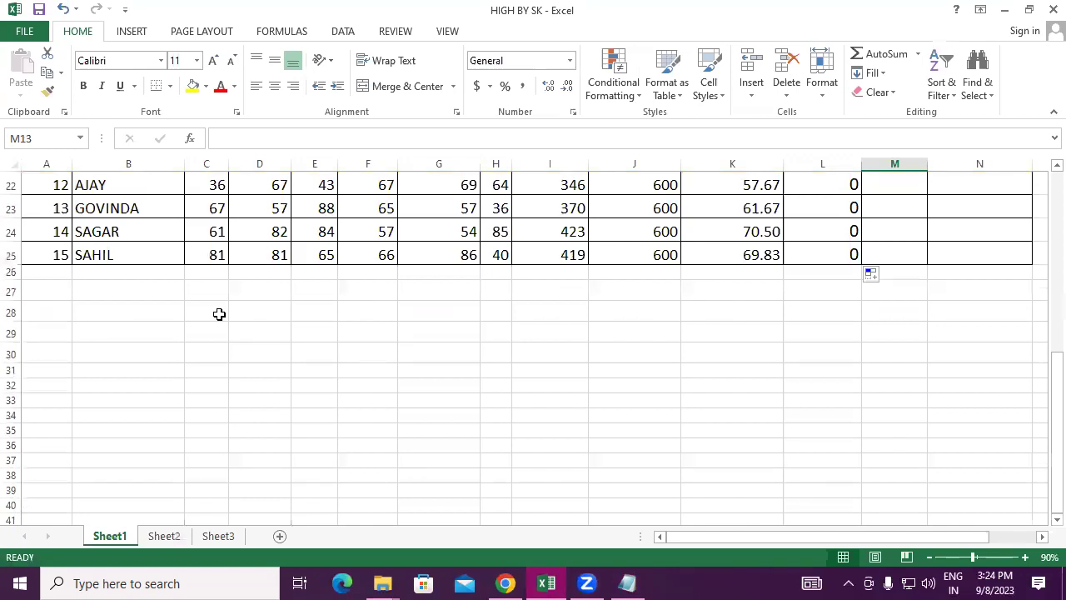
scroll(255, 302, down, 2)
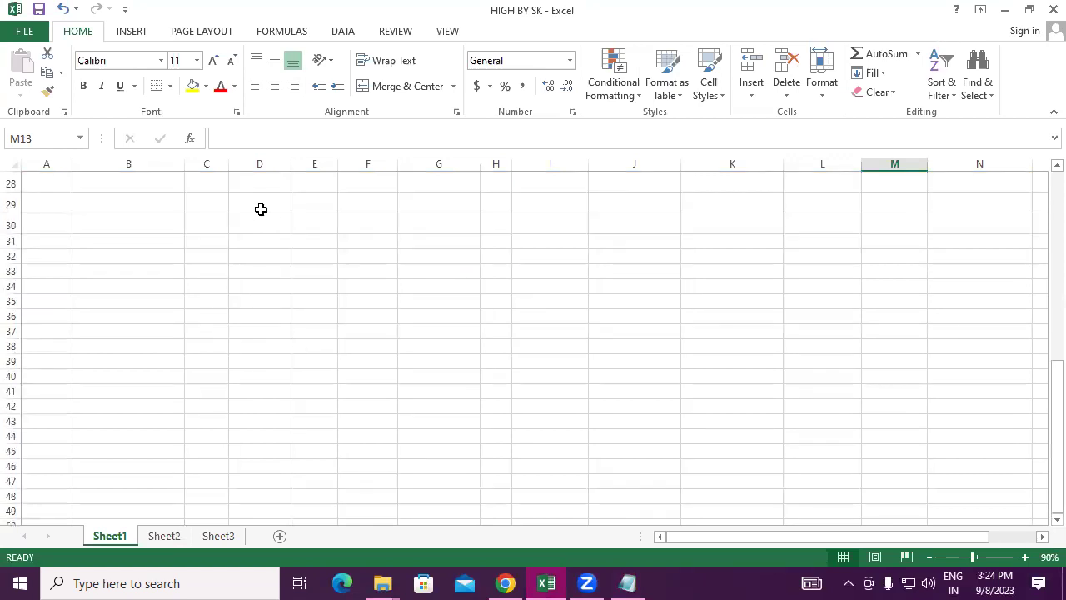
click(259, 208)
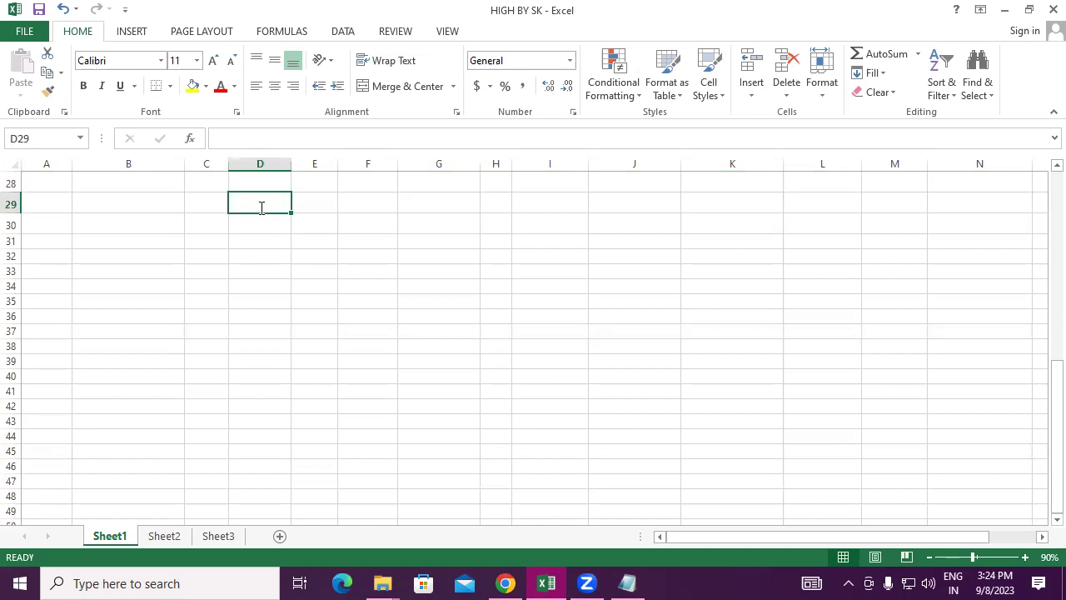
- Enter the attendance codes P, A, P, L, P, P, A, L, P down D29:D37
text(P)
key(Return)
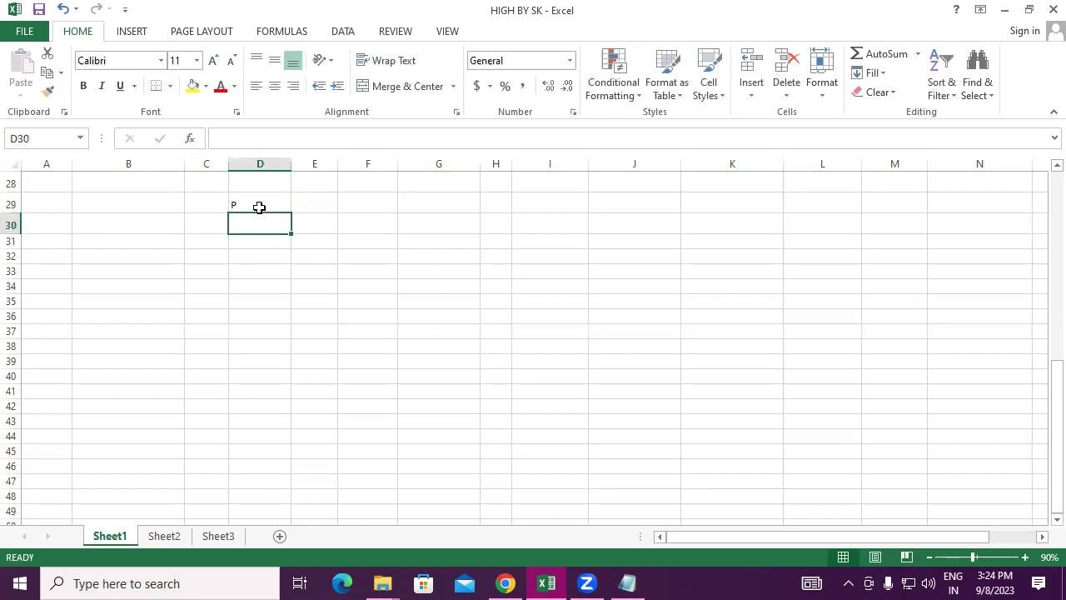
text(a)
click(259, 207)
key(Down)
text(A)
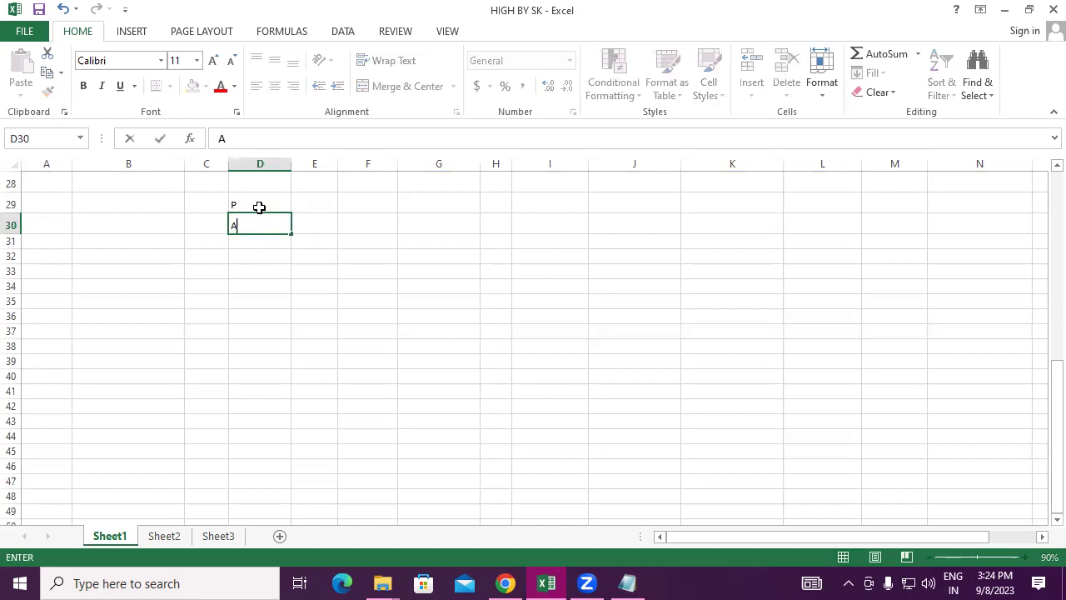
key(Return)
text(P)
key(Return)
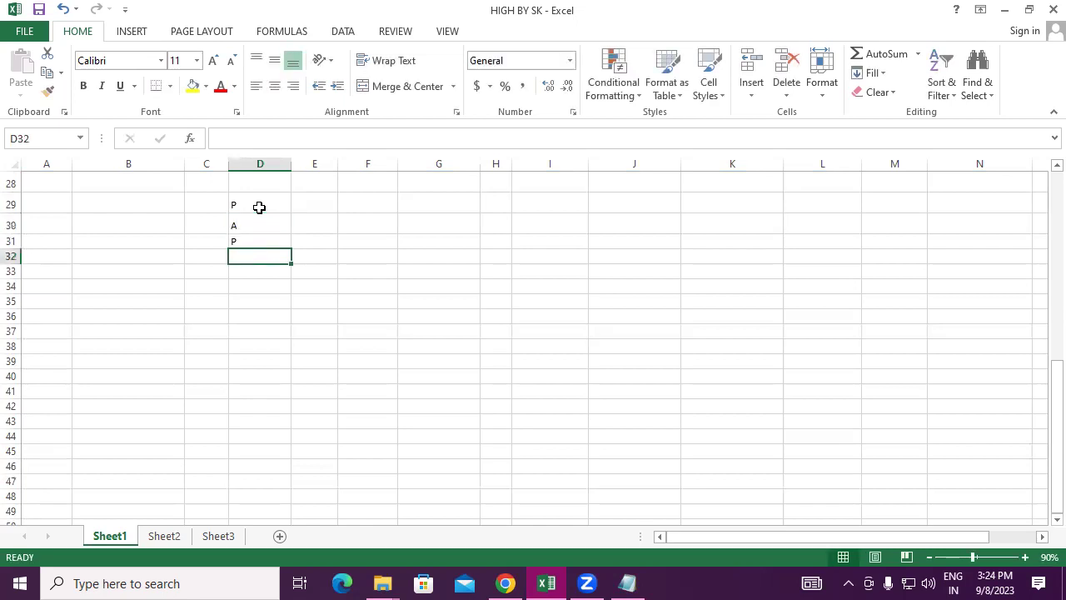
text(L)
key(Return)
text(P)
key(Return)
text(P)
key(Return)
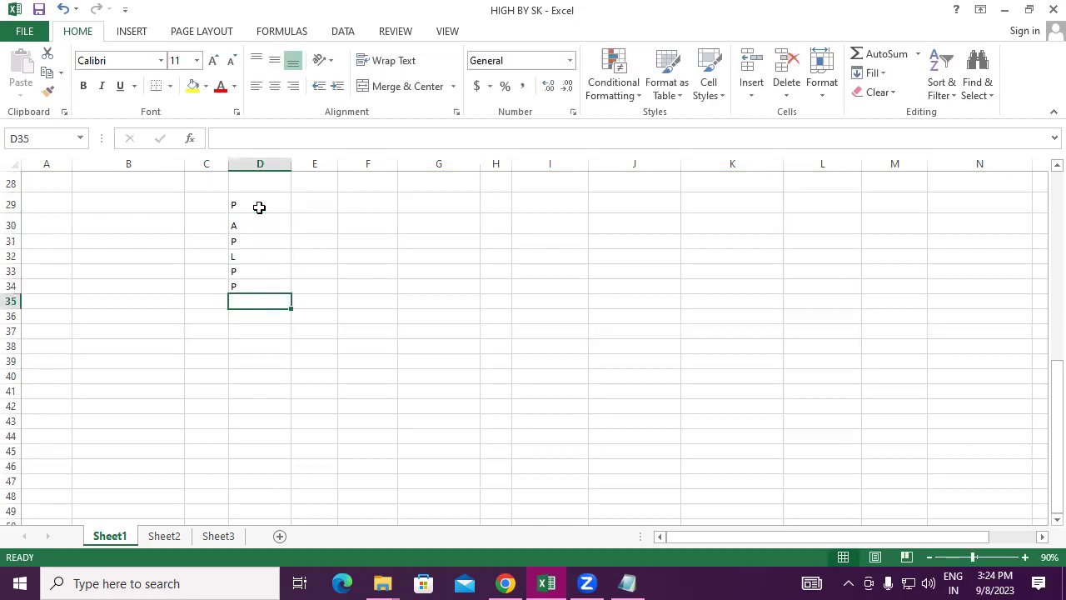
text(A)
key(Return)
text(L)
key(Return)
text(P)
key(Return)
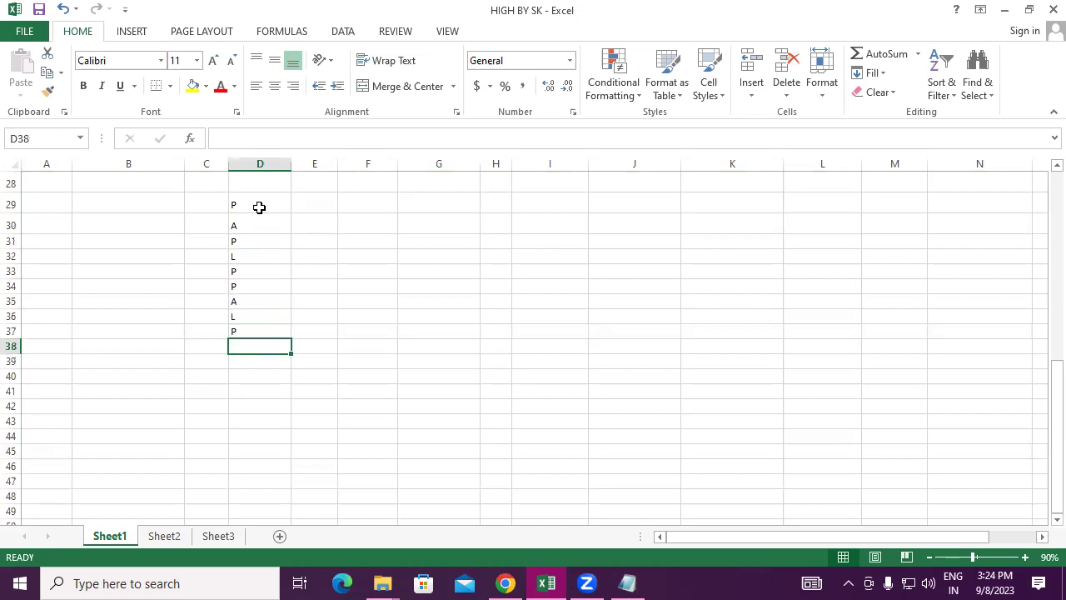
click(241, 242)
- Extend the D29:D37 P/A/L pattern across and down to fill D29:K48
drag(242, 205, 294, 505)
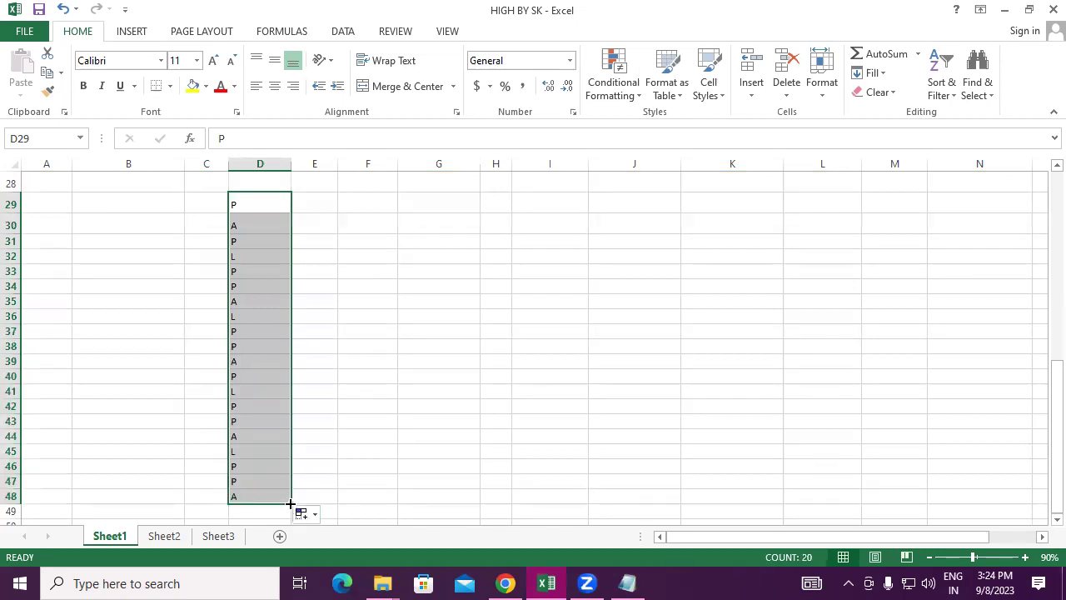
drag(292, 503, 781, 494)
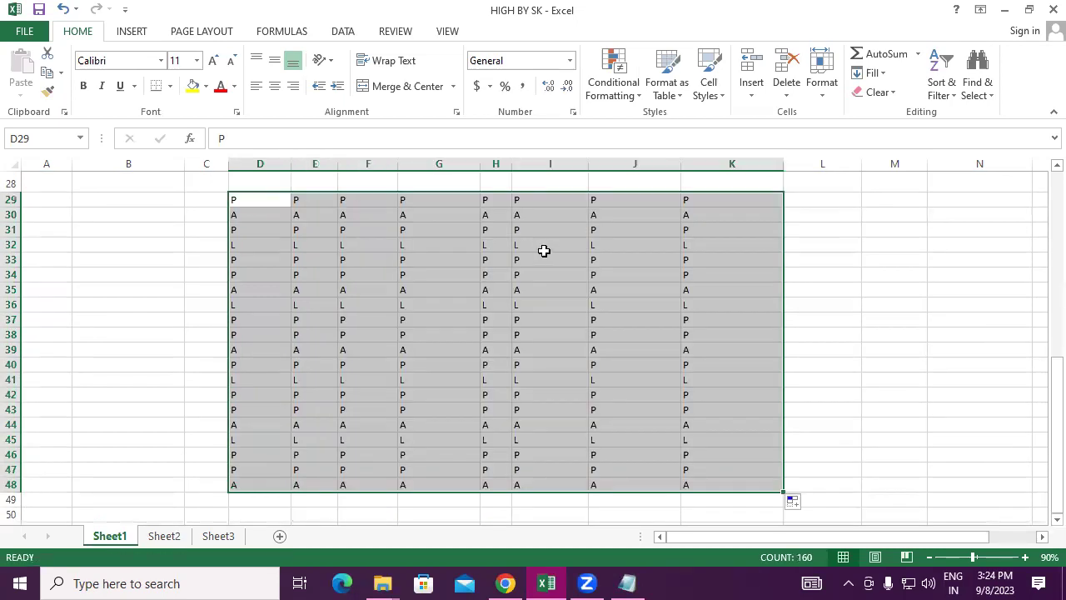
click(798, 246)
scroll(251, 269, down, 1)
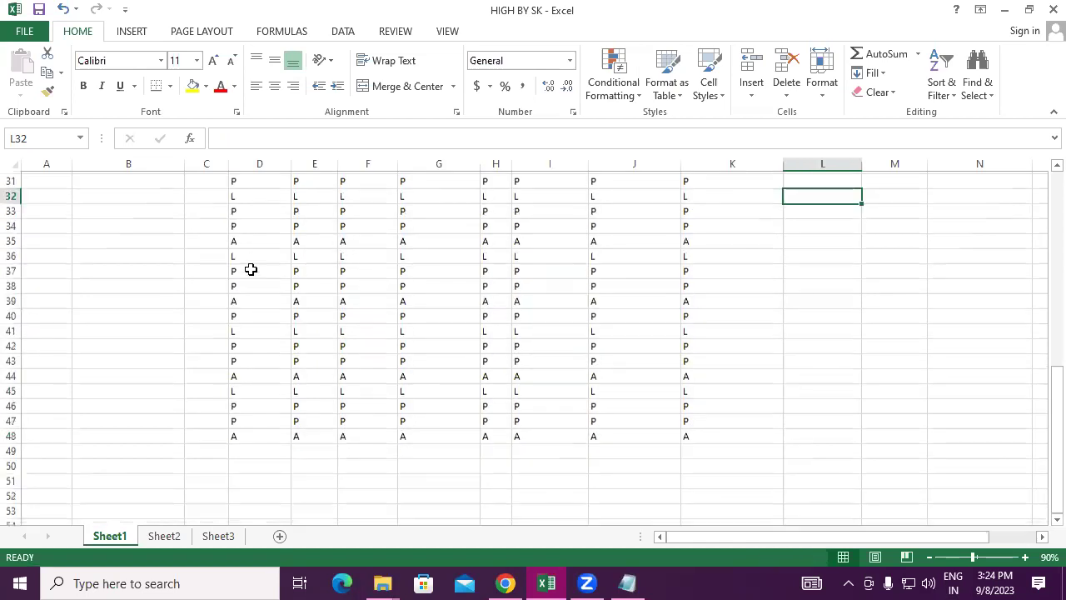
scroll(248, 219, up, 1)
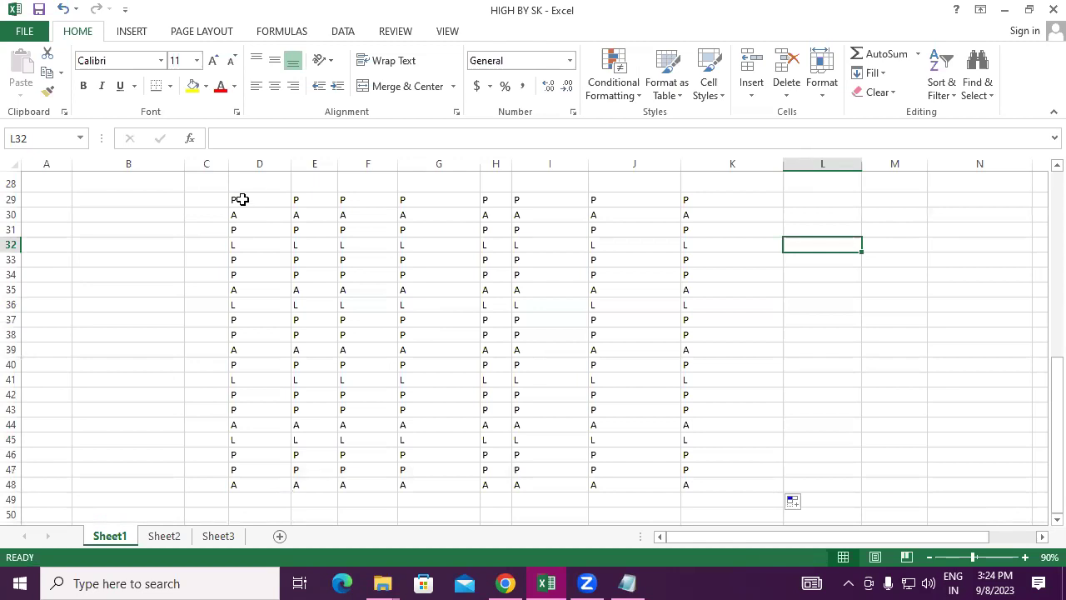
click(251, 200)
- Number the day columns 8 through 14 across D28:J28 as a fill series
click(254, 185)
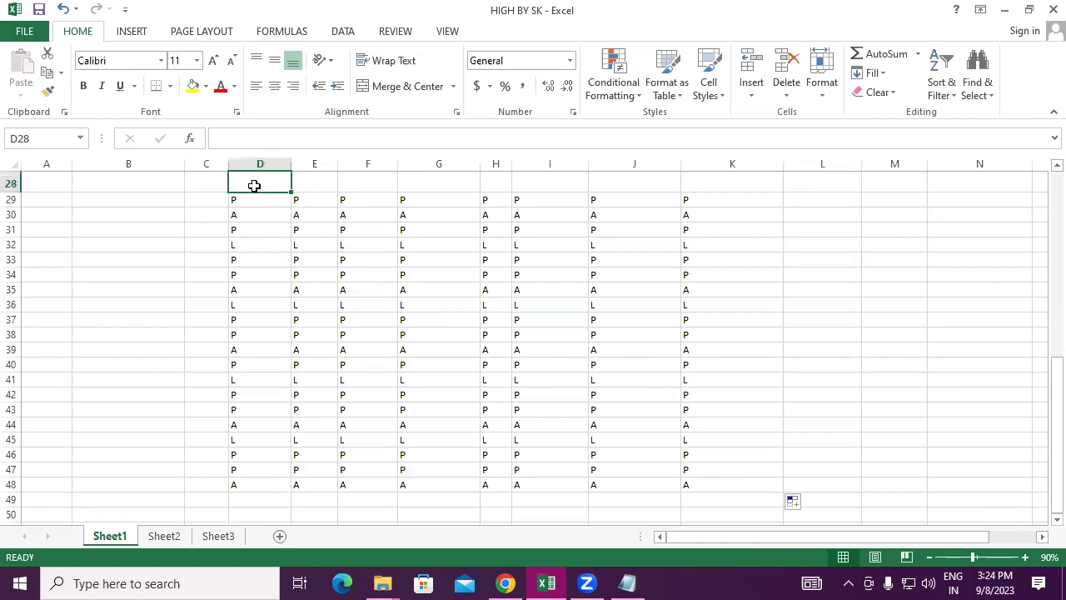
double_click(254, 185)
text(08)
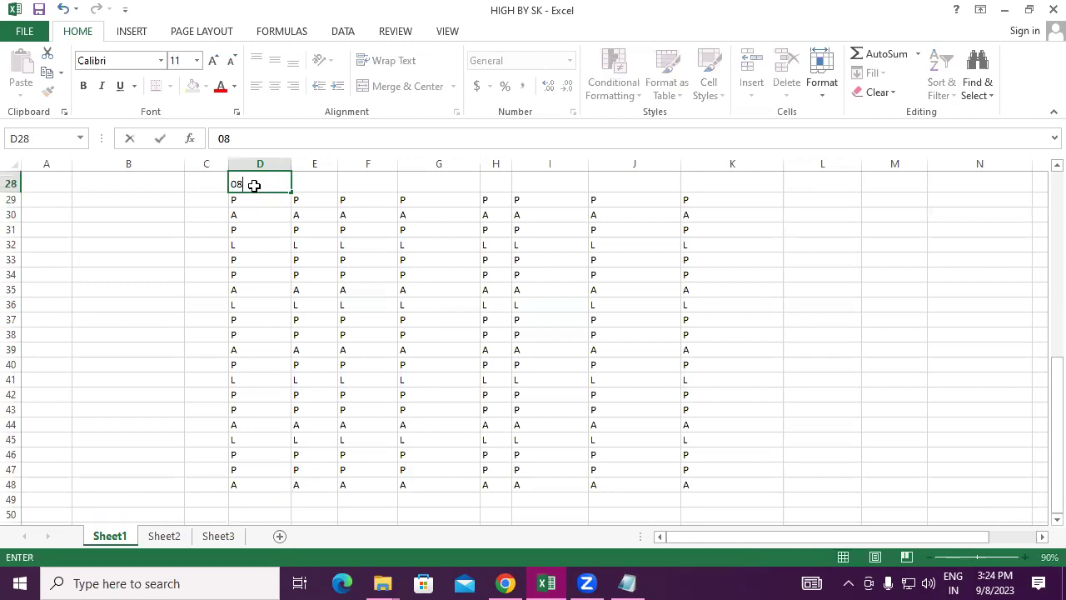
key(Tab)
text(09)
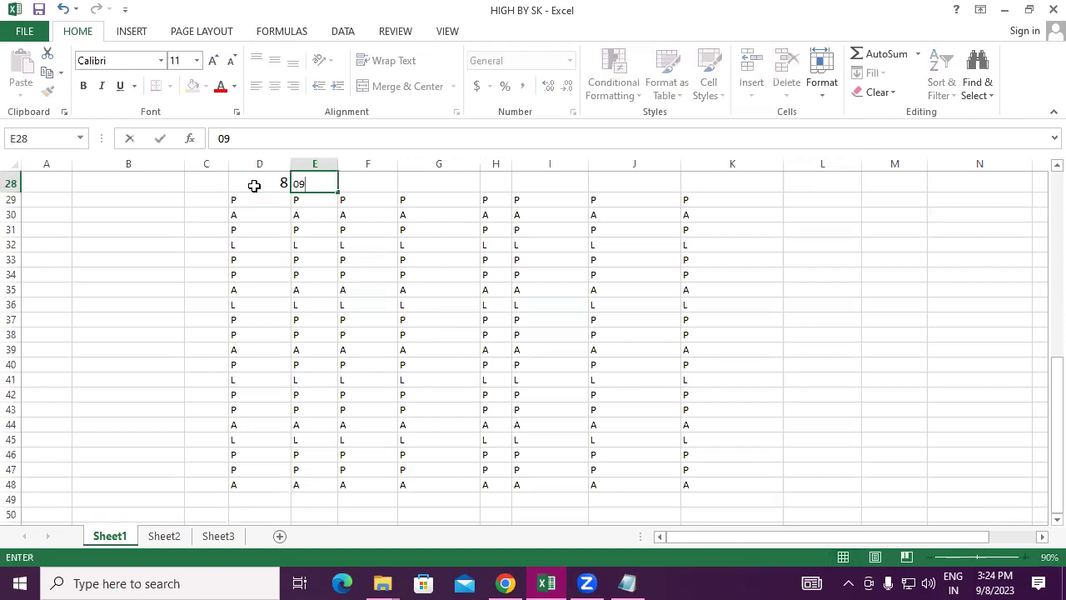
click(254, 185)
shift+click(334, 188)
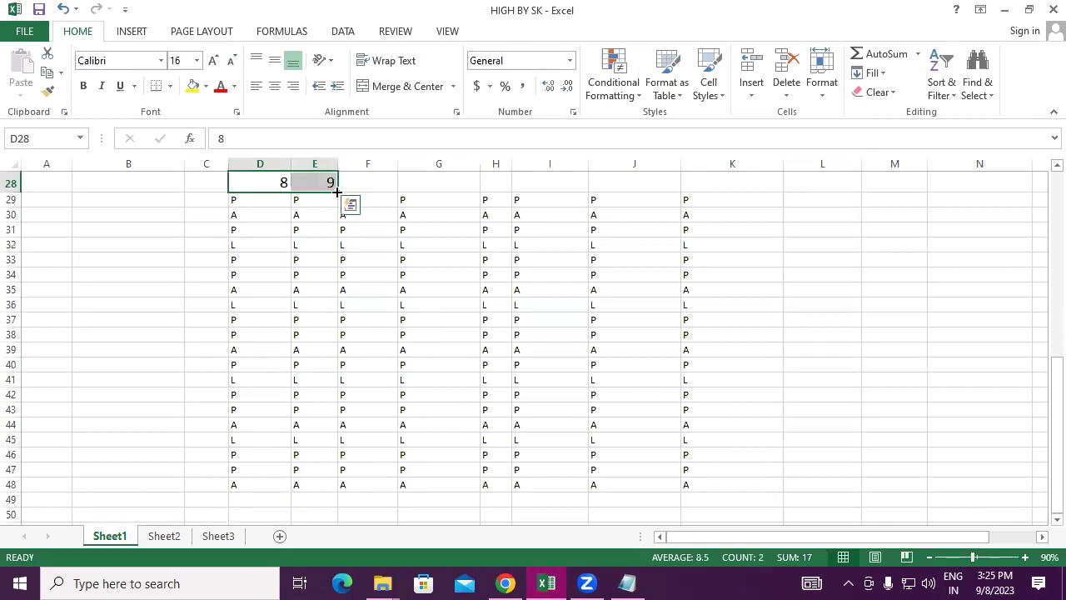
drag(803, 214, 709, 219)
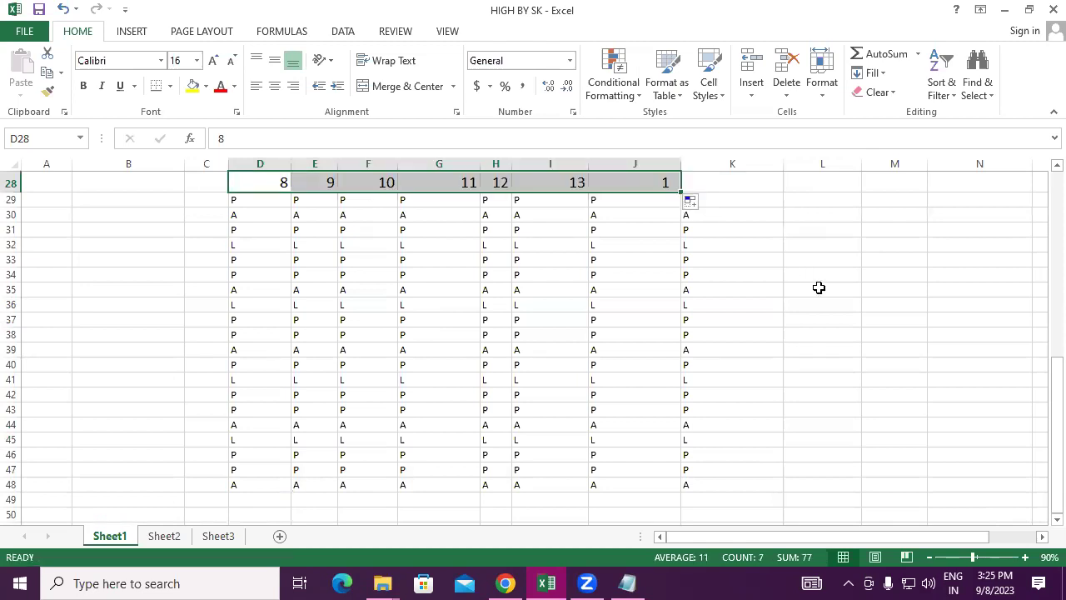
click(819, 287)
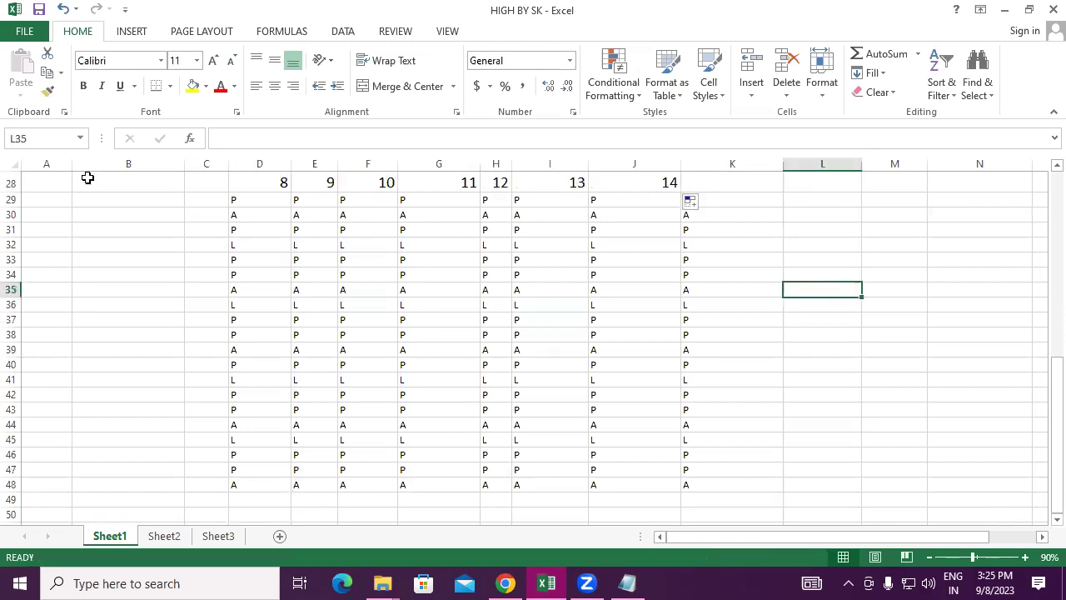
click(283, 370)
drag(275, 185, 631, 191)
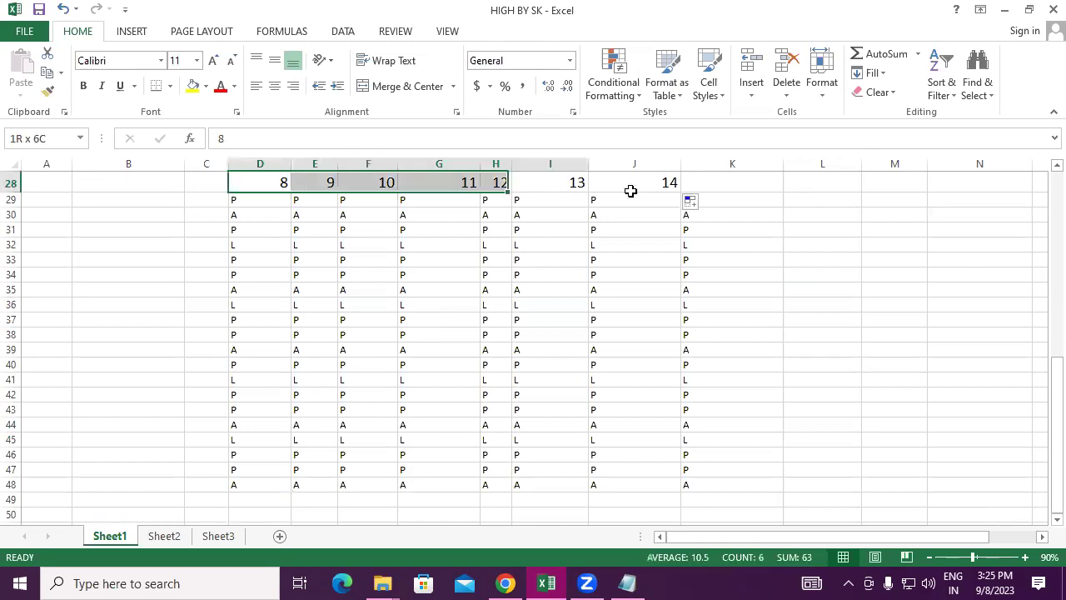
- Give the day-number row a yellow fill and red numbers, and put All Borders on the attendance grid
click(194, 88)
click(221, 88)
mouse_move(247, 209)
mouse_down()
mouse_move(659, 484)
mouse_move(690, 484)
mouse_up()
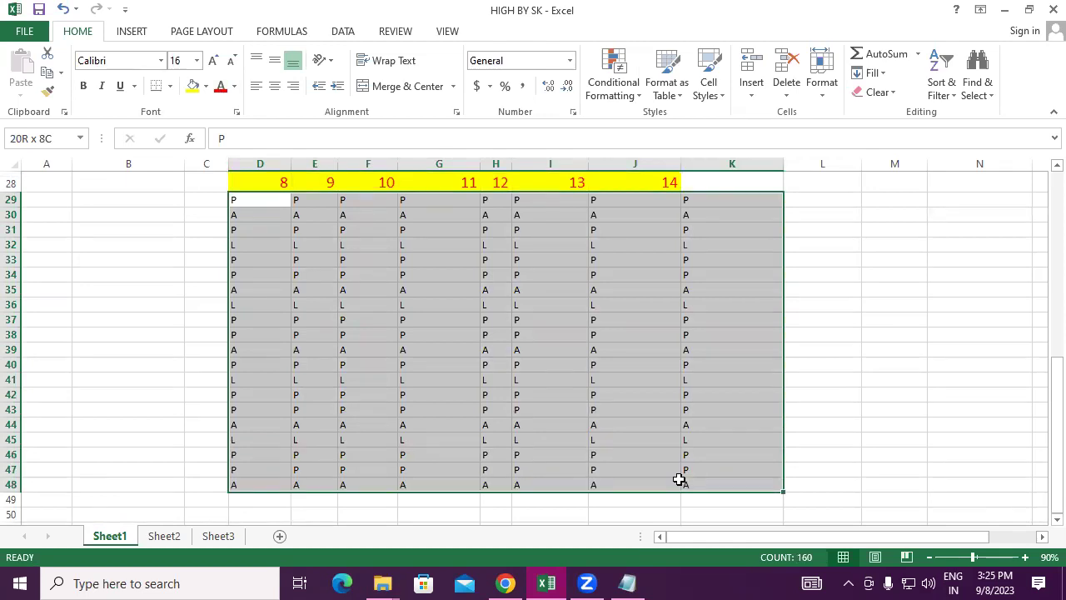
click(170, 87)
click(160, 235)
click(254, 201)
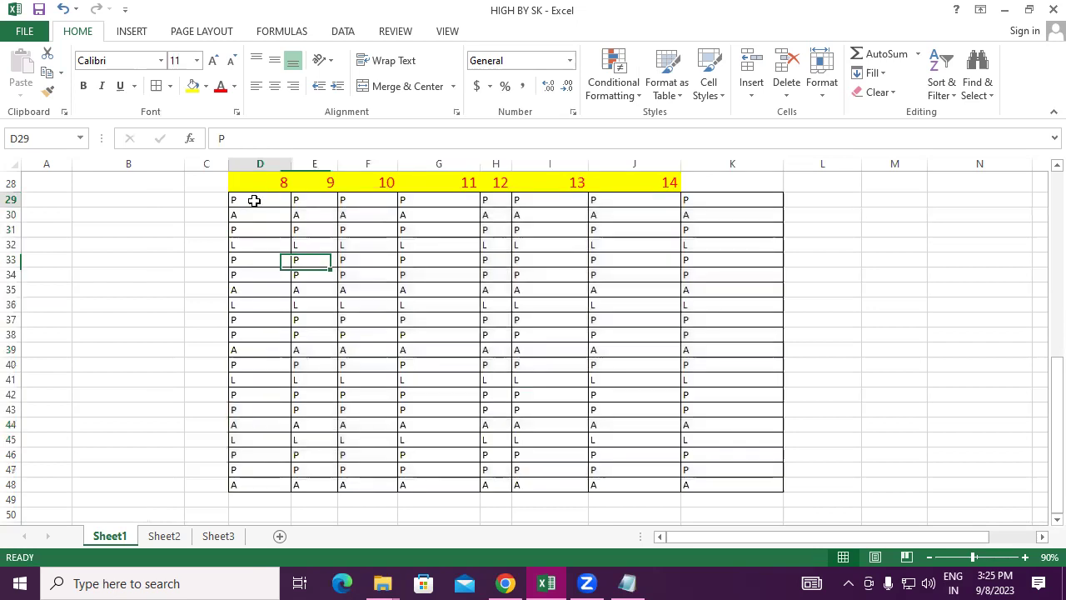
- Make the attendance letters in D29:K48 bold at font size 14
drag(254, 201, 256, 484)
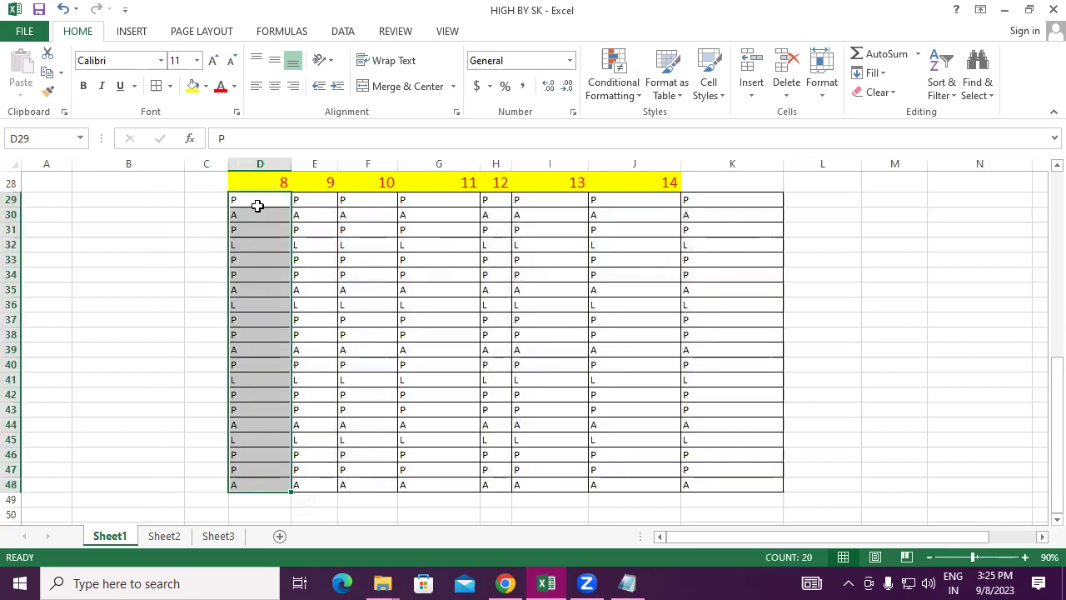
drag(616, 292, 733, 484)
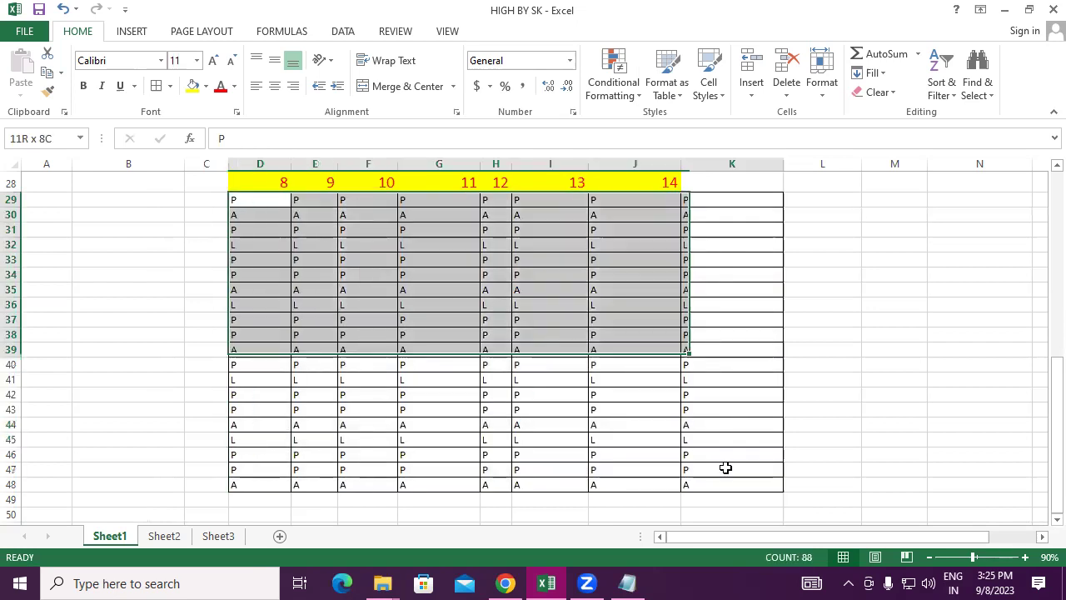
click(83, 91)
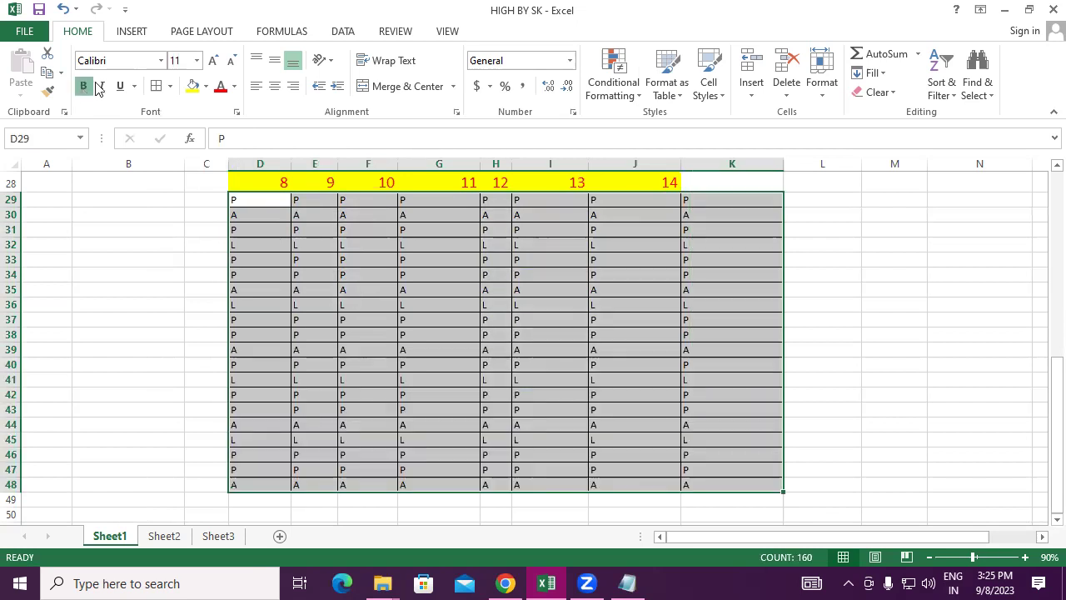
click(215, 65)
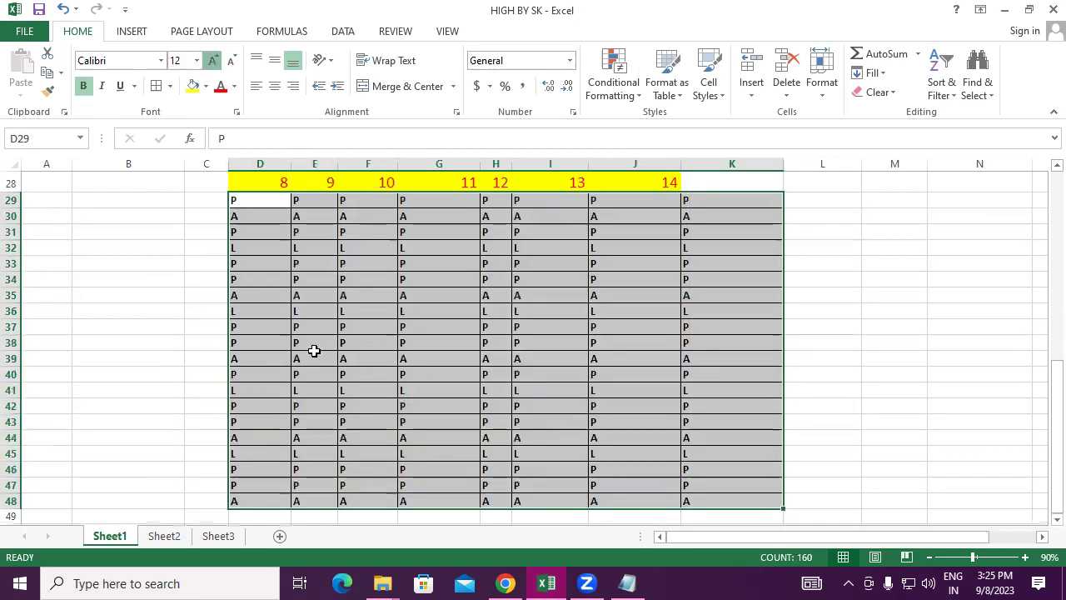
key(ctrl+shift+greater)
- Extend the day-number series across D28:K28 so it runs 8 to 15
drag(255, 190, 733, 182)
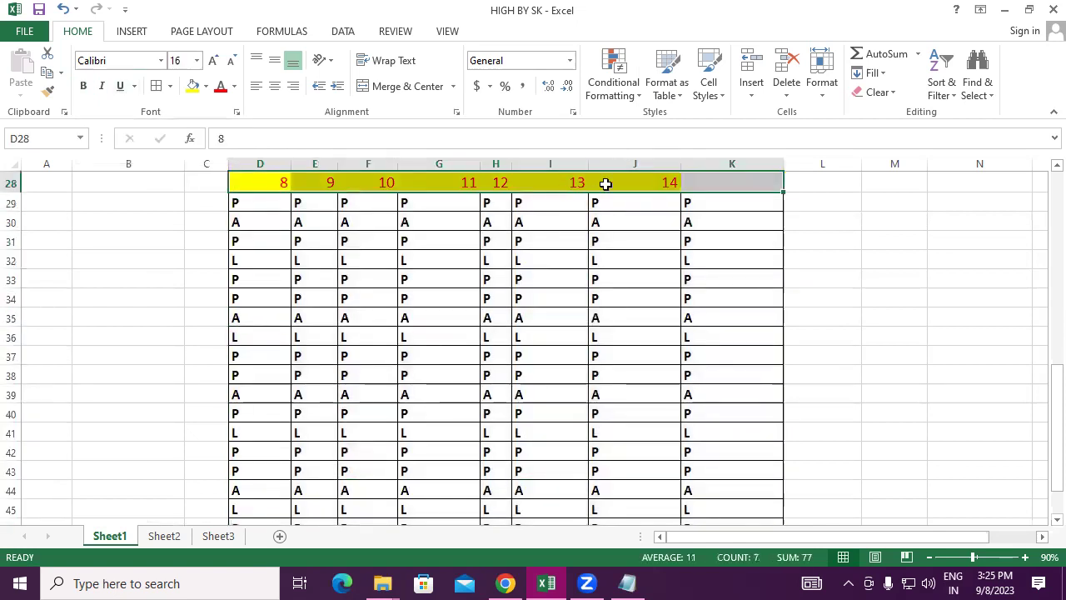
drag(596, 181, 739, 193)
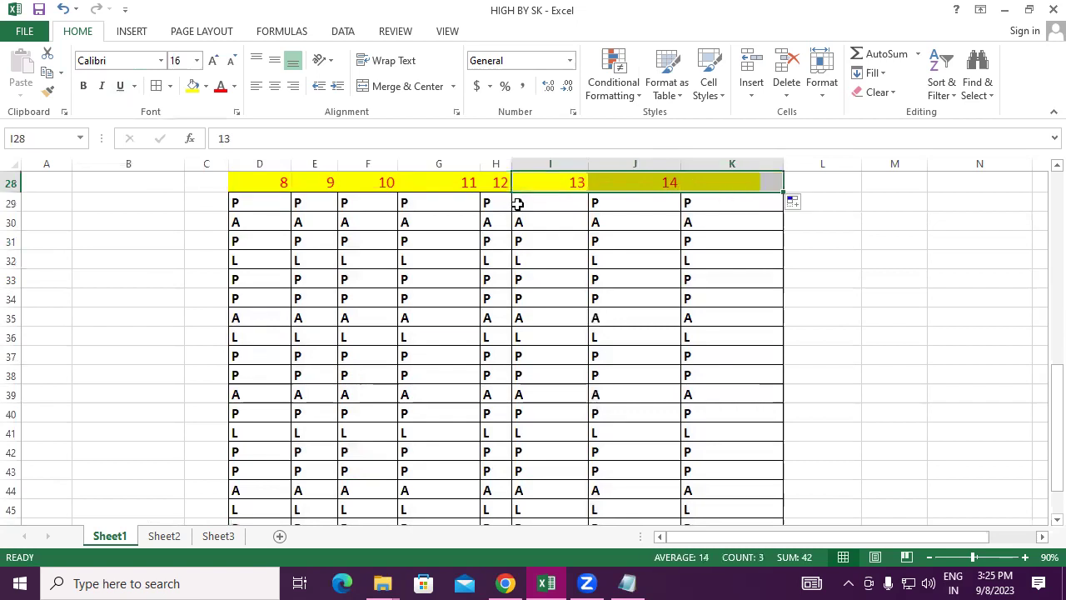
click(787, 262)
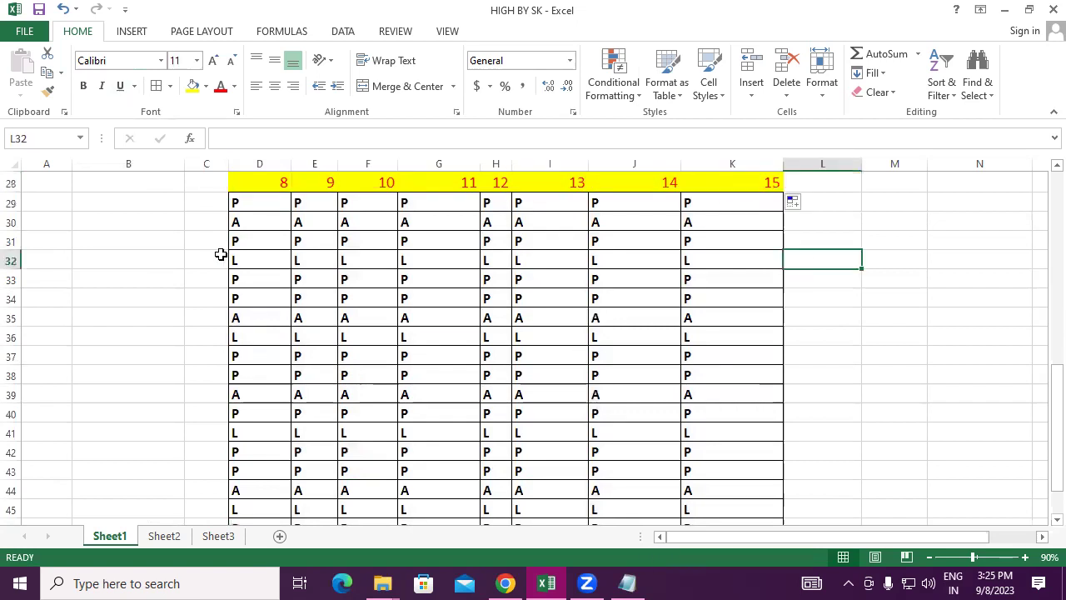
- Check the attendance entries down column D from D29 to D47
click(246, 202)
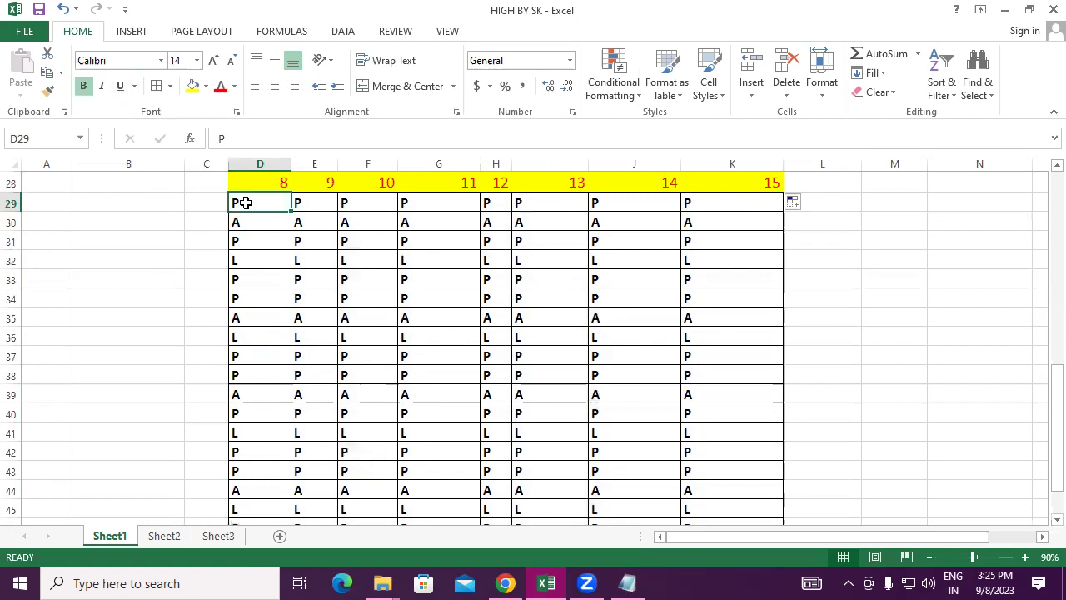
click(241, 241)
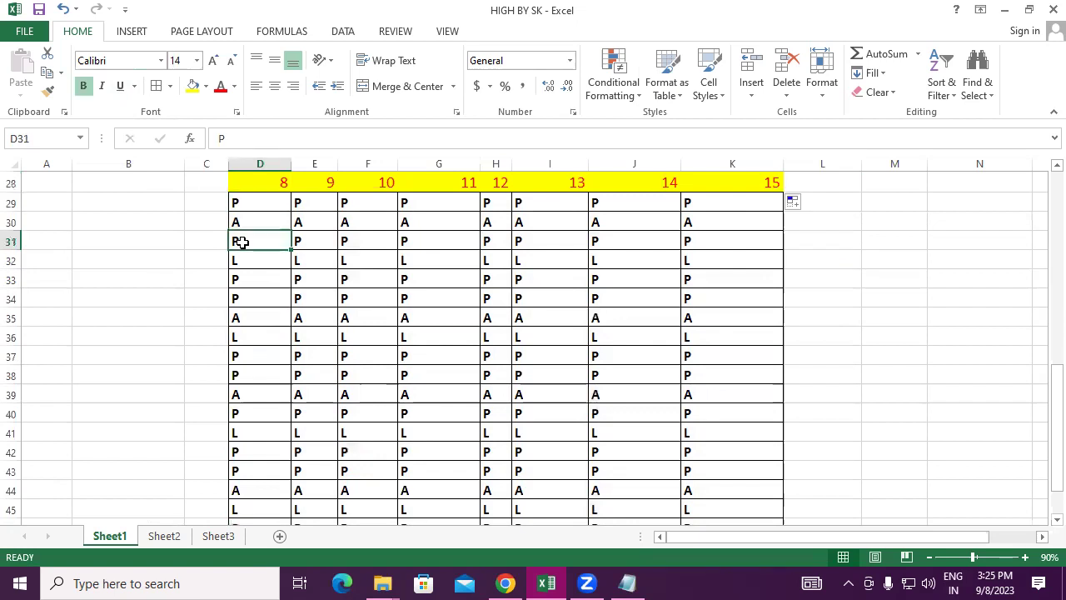
click(245, 277)
key(Down)
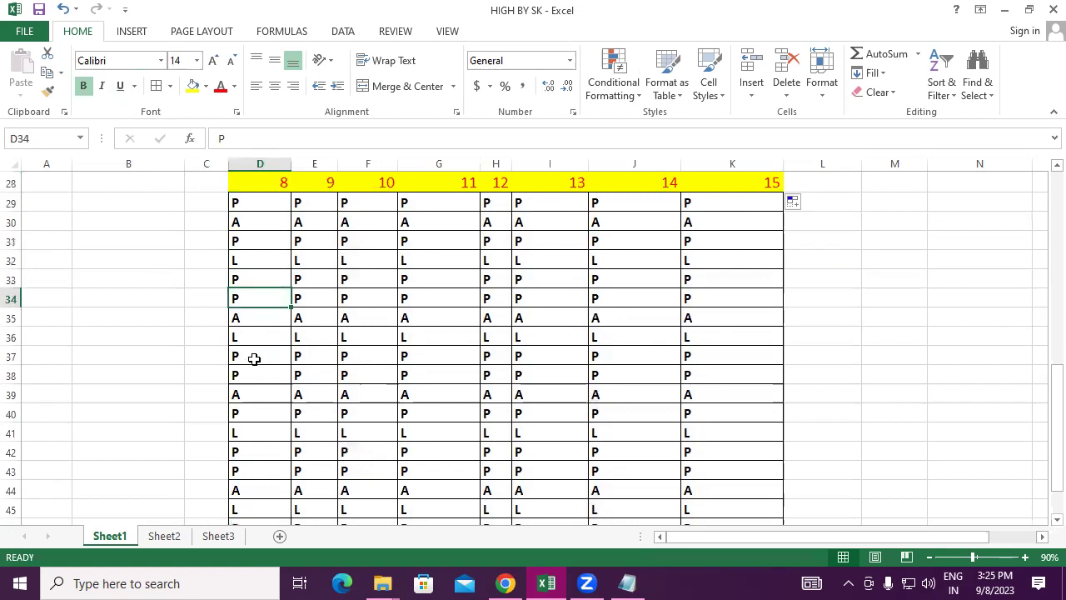
click(255, 361)
key(Down)
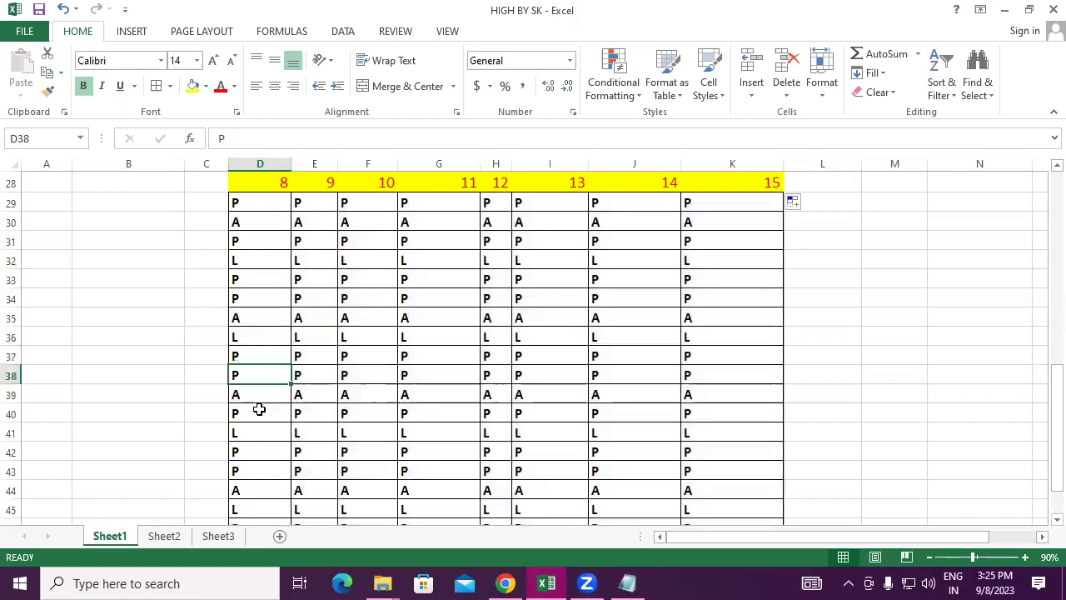
scroll(263, 364, down, 1)
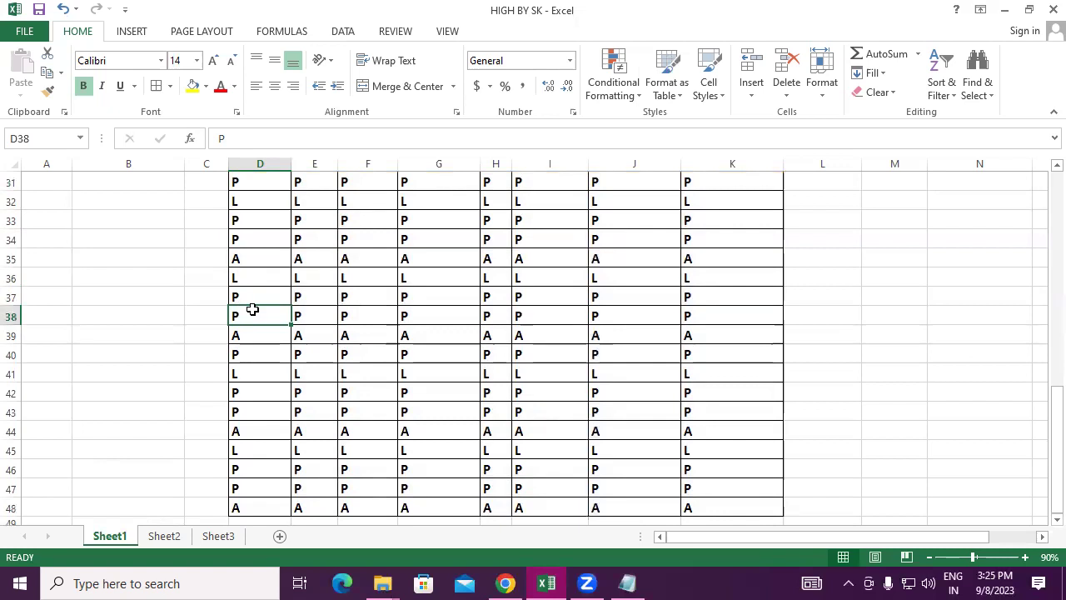
click(241, 394)
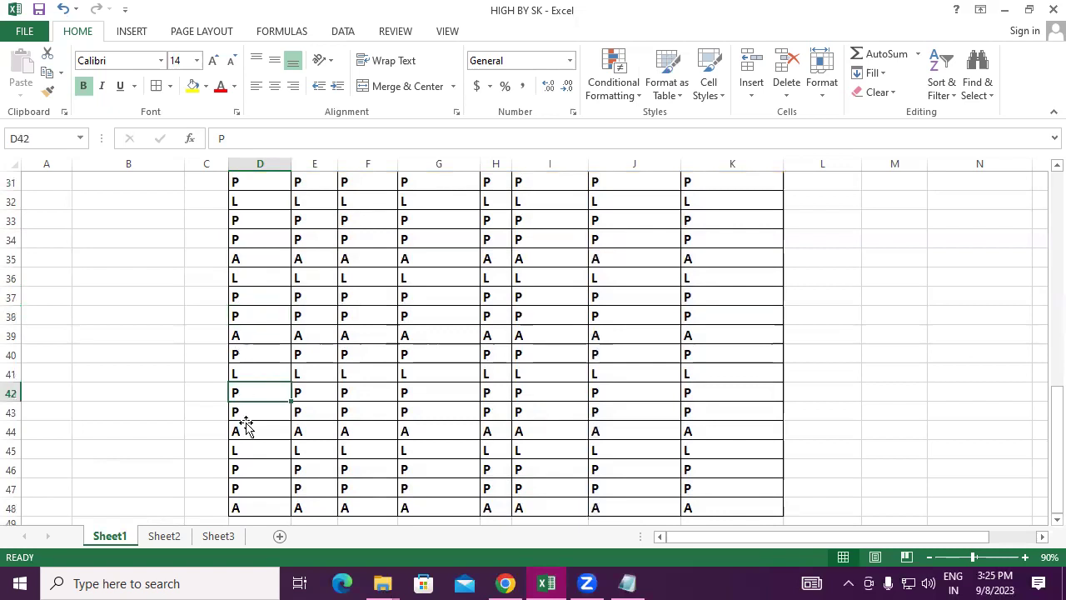
click(250, 470)
click(250, 489)
scroll(246, 400, down, 2)
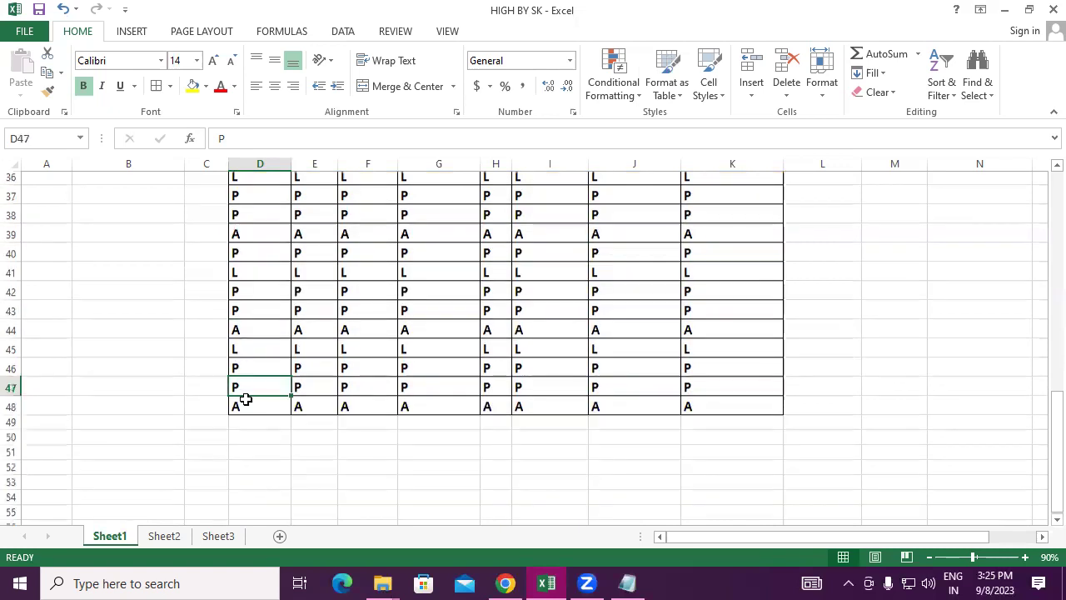
- Enter the labels Present, Absent and Leave in C50:C52
click(219, 421)
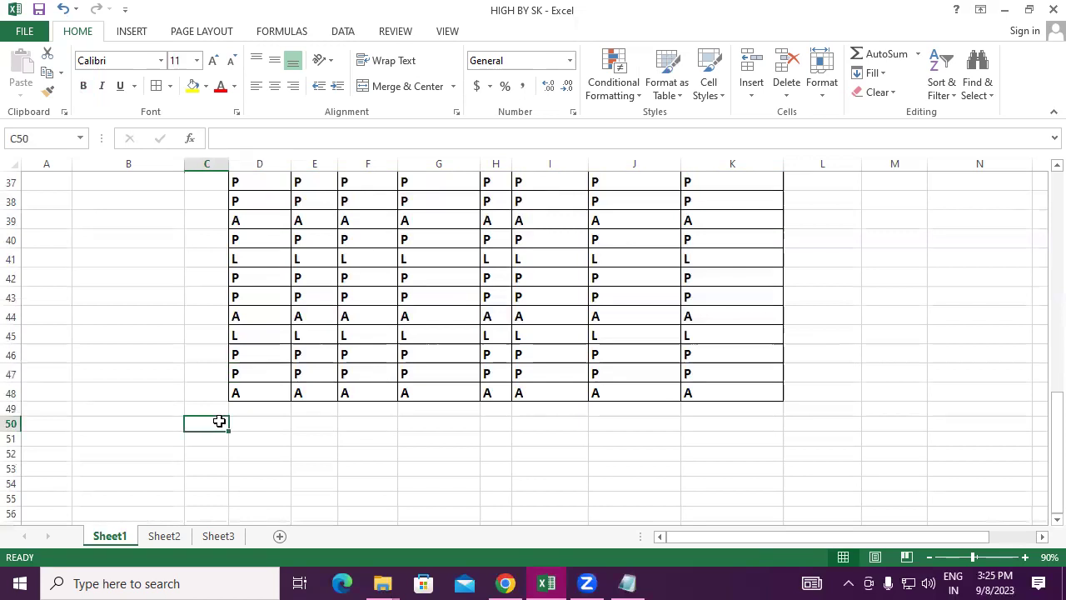
text(p)
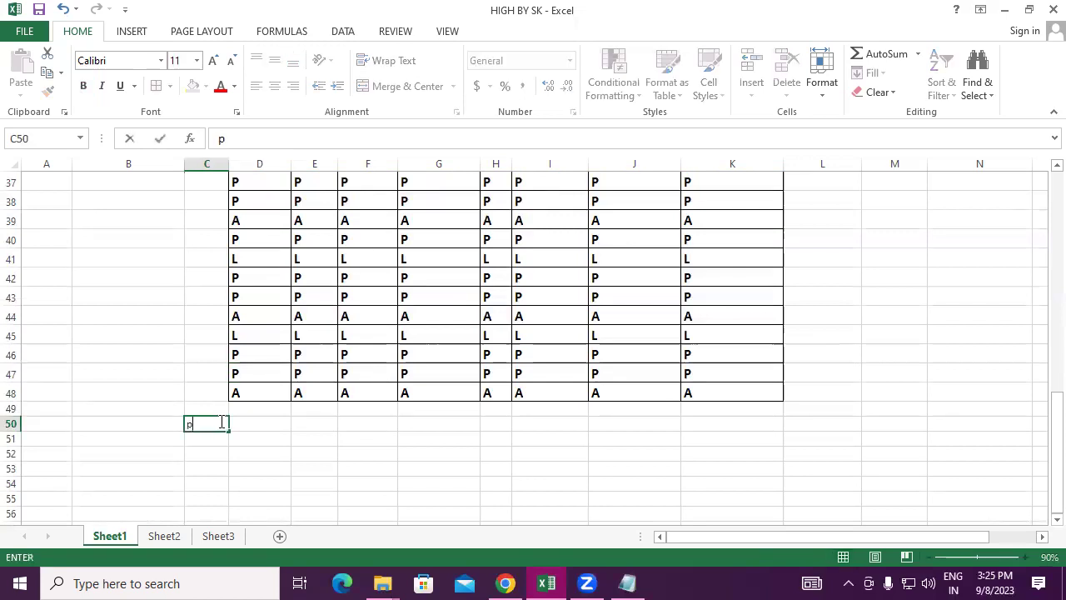
key(BackSpace)
text(Pres)
text(ent)
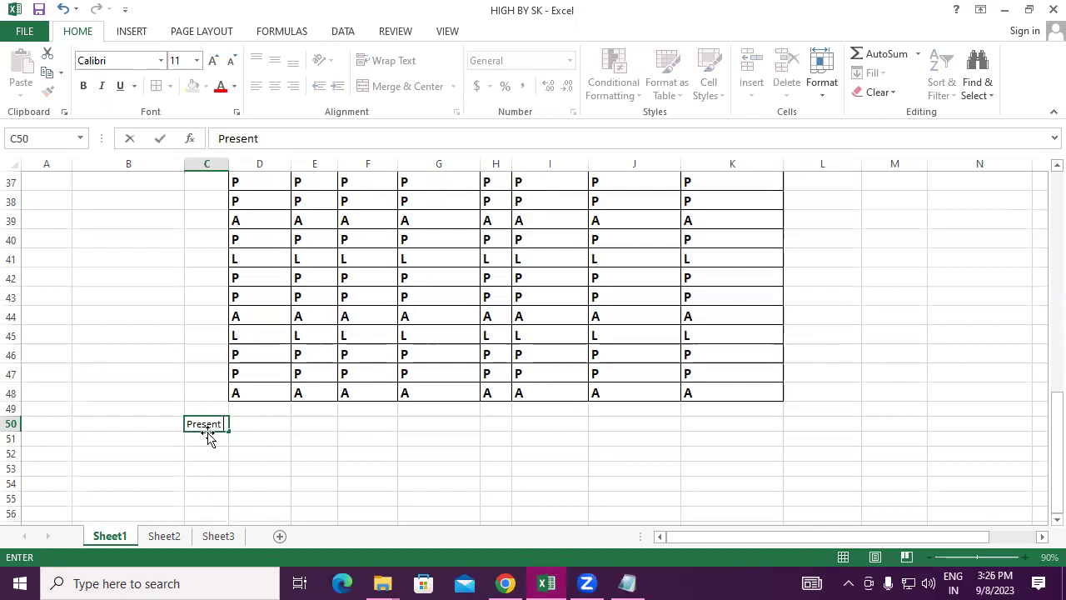
click(209, 438)
text(A)
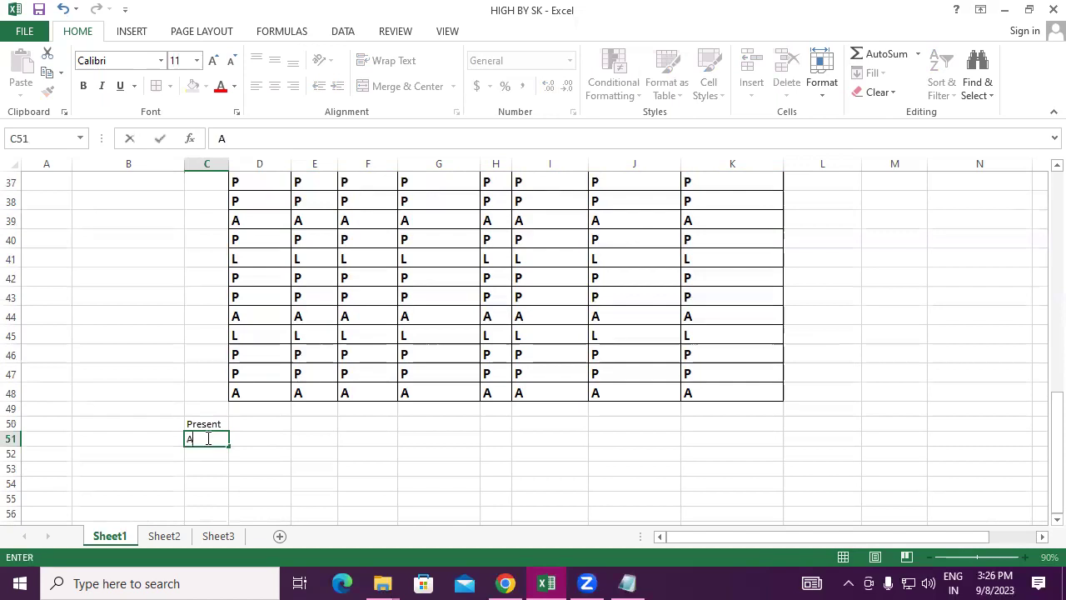
text(bse)
text(nt)
click(210, 449)
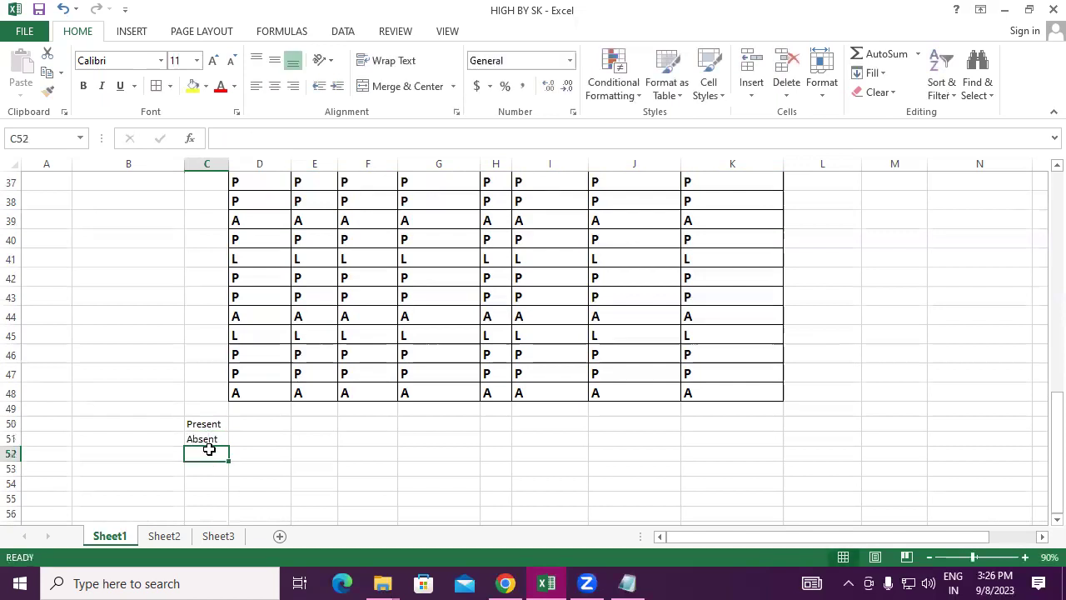
text(Leav)
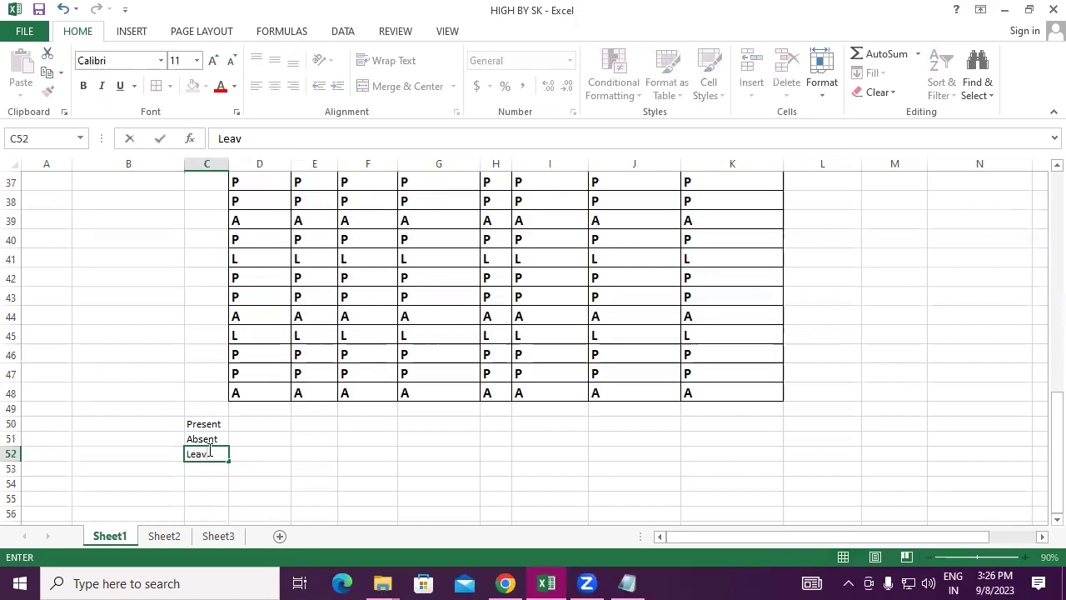
text(e)
key(Return)
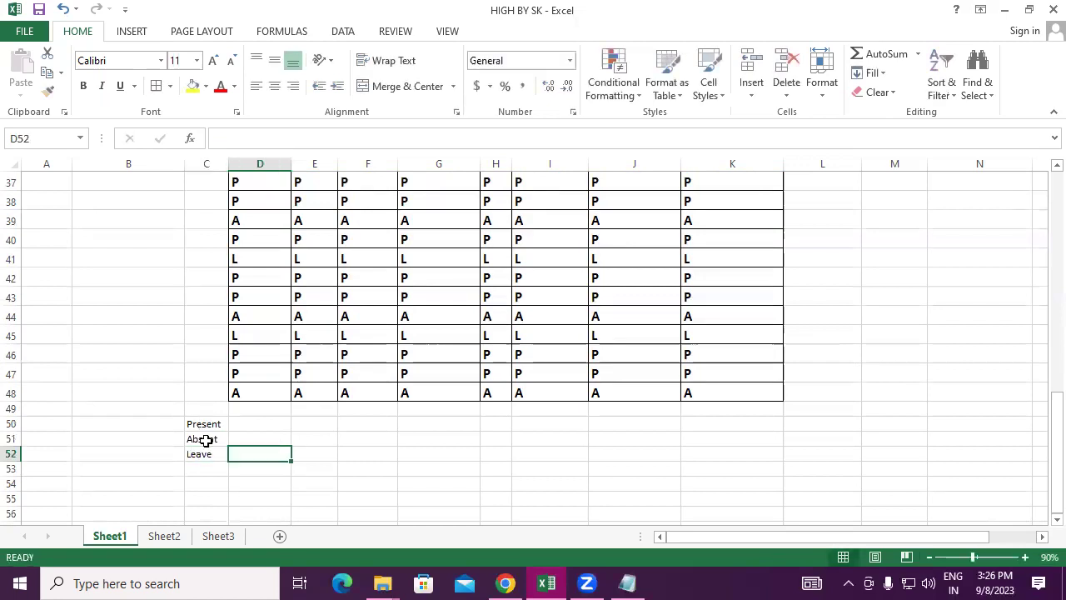
- Make the three labels bold at size 16 and autofit column C to them
drag(204, 425, 205, 453)
click(83, 86)
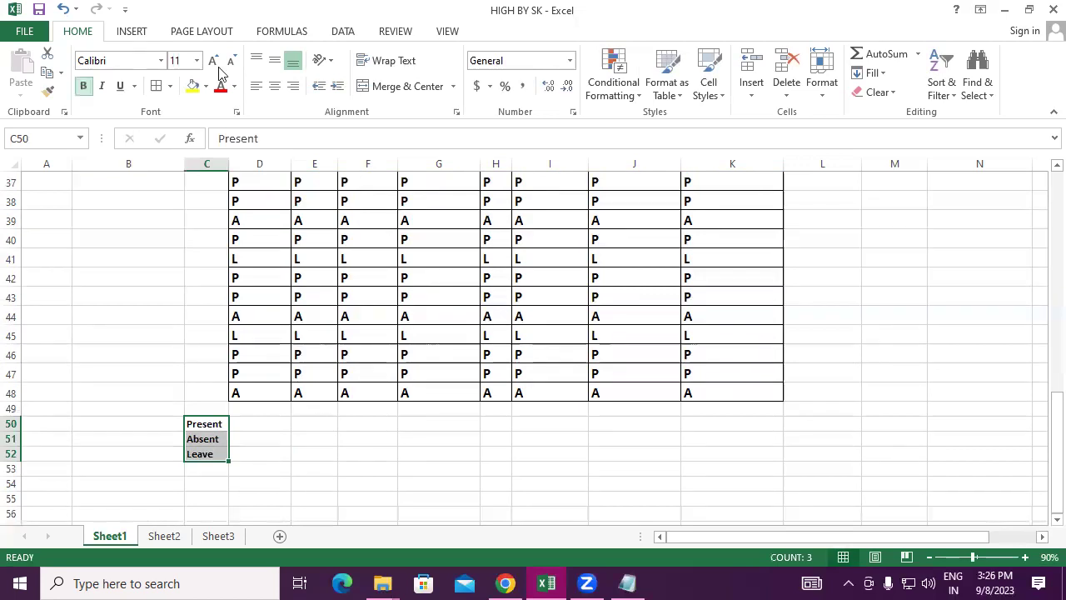
click(212, 60)
key(ctrl+shift+greater)
key(ctrl+shift+greater)
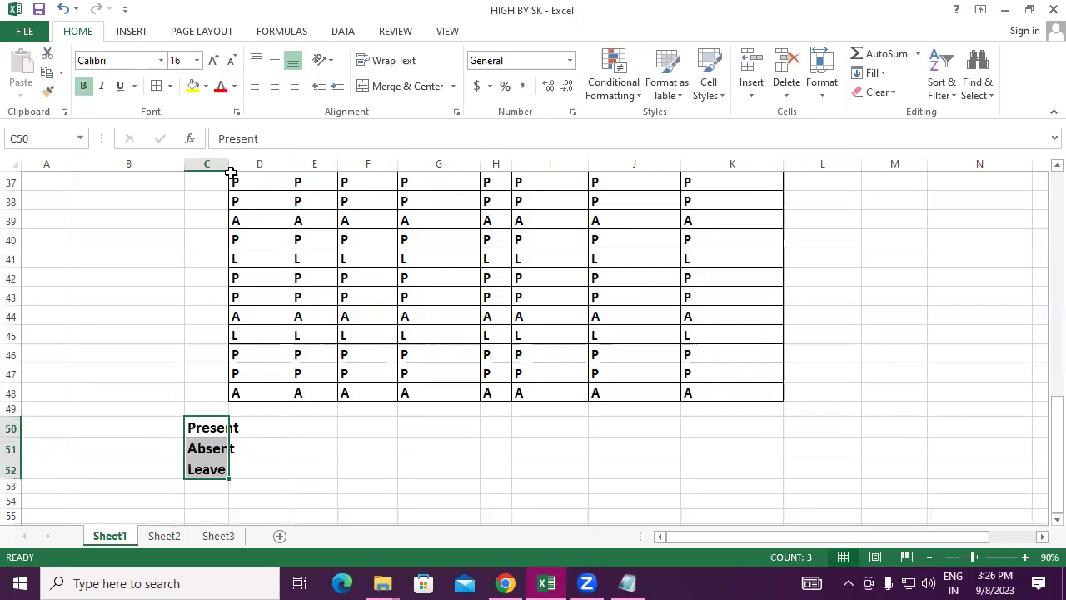
double_click(229, 163)
click(346, 468)
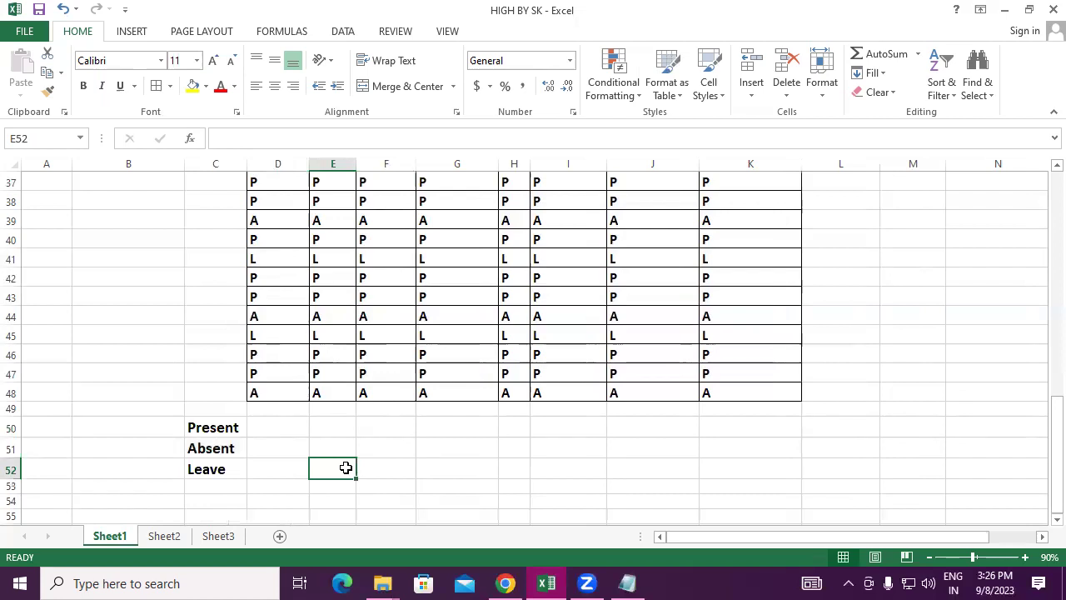
- In D50, build the day 8 Present count as =COUNTIF(D29:D48,"P"
click(272, 423)
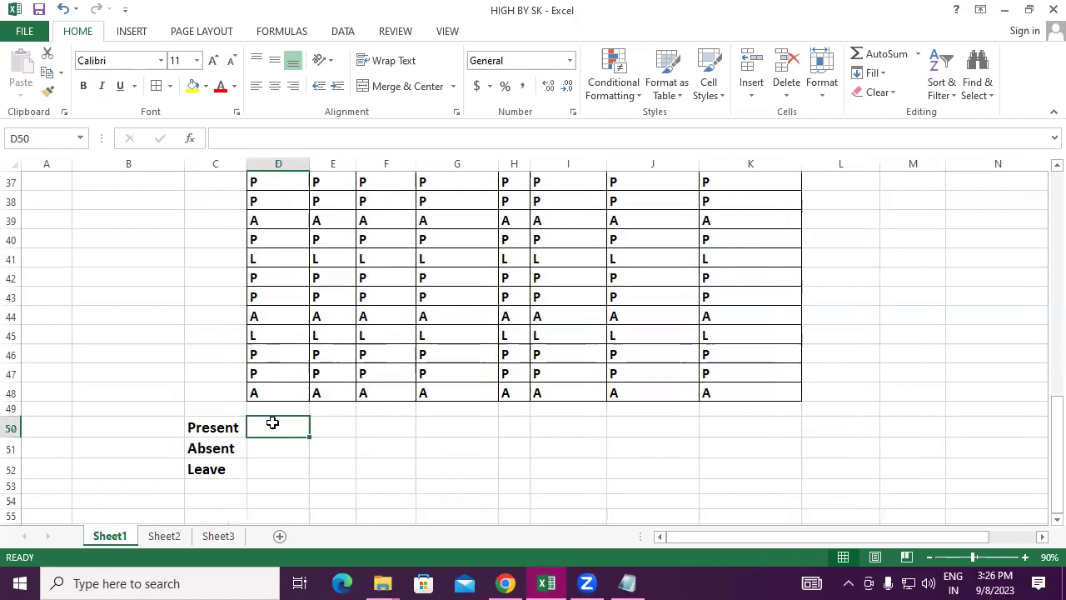
text(=)
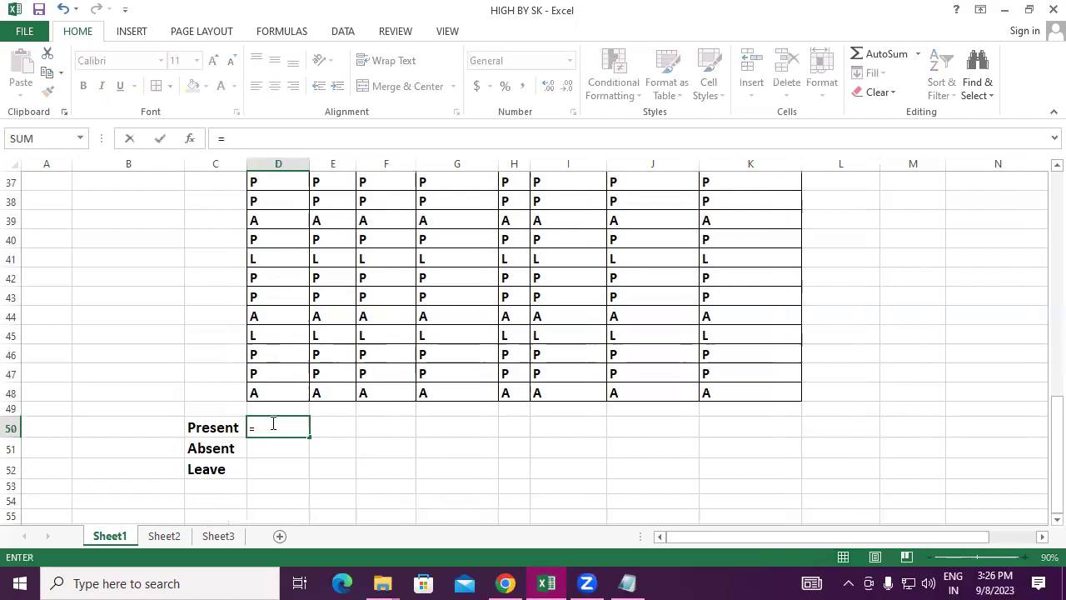
text(coun)
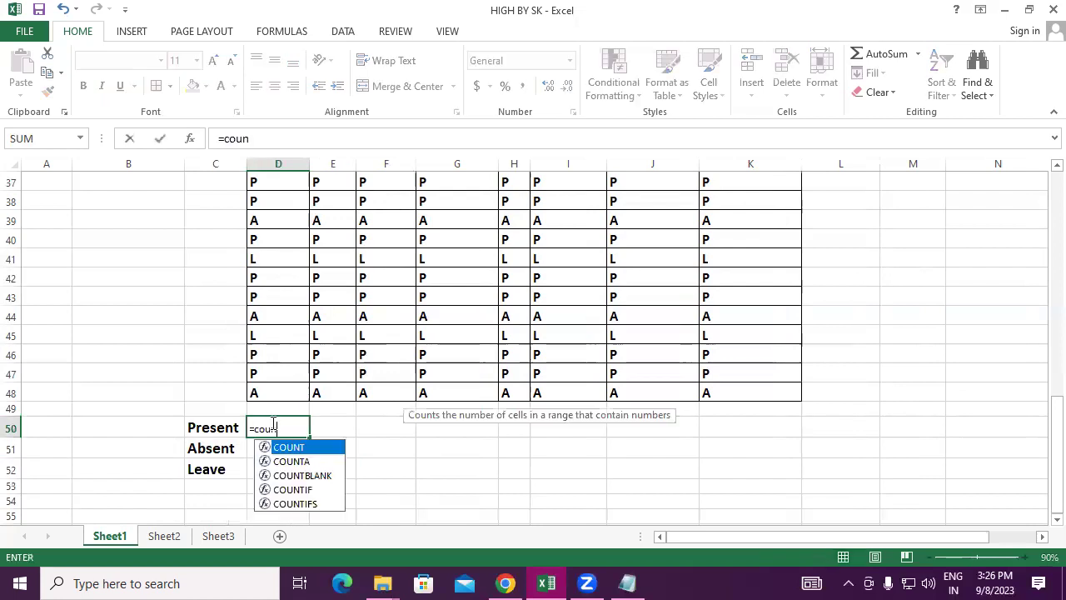
text(tif)
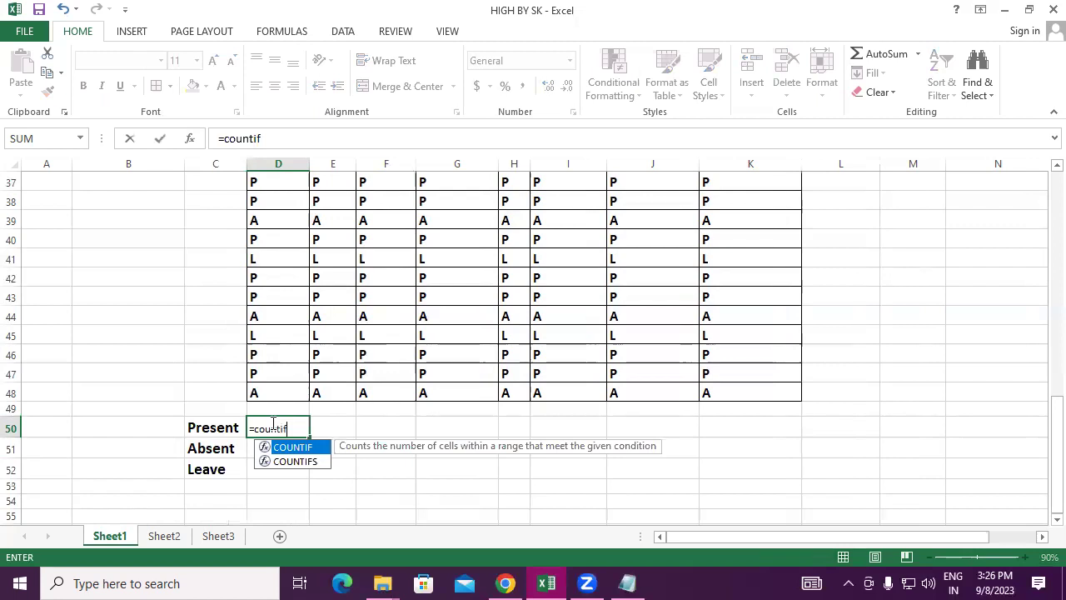
text(()
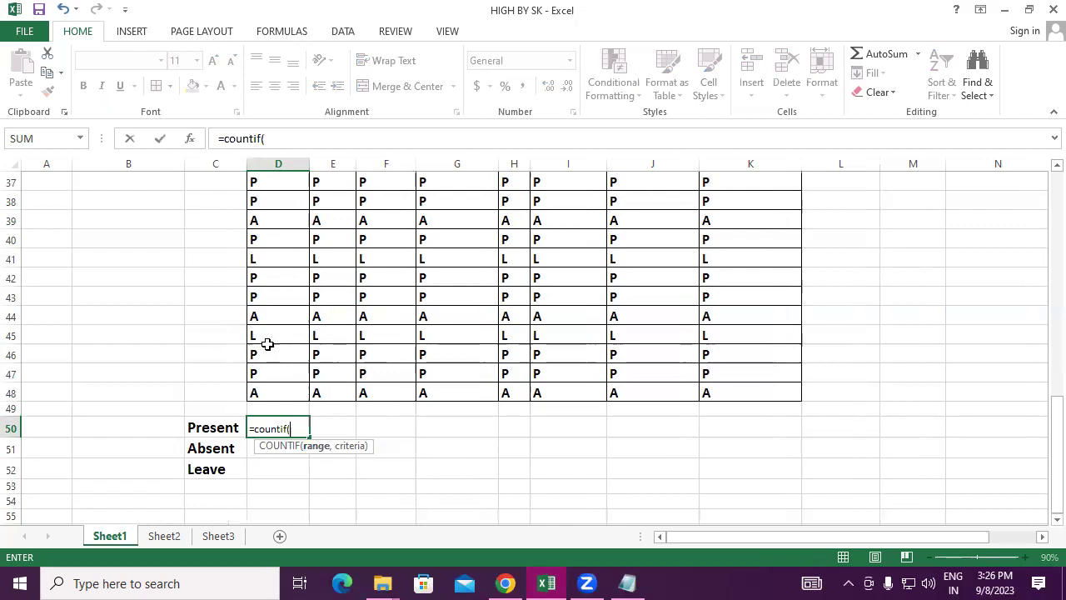
scroll(266, 343, up, 3)
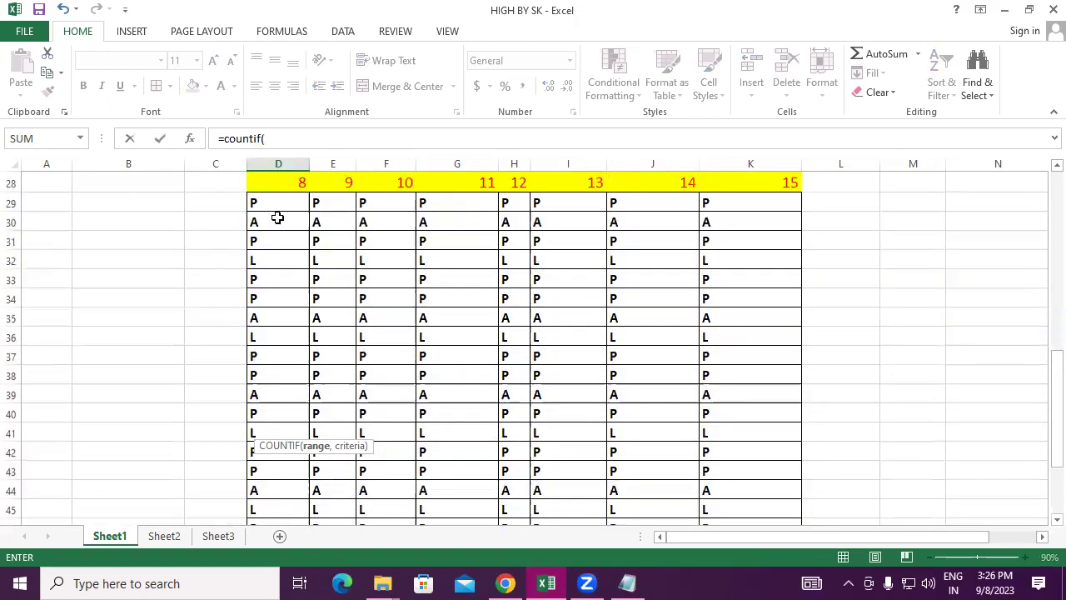
click(273, 204)
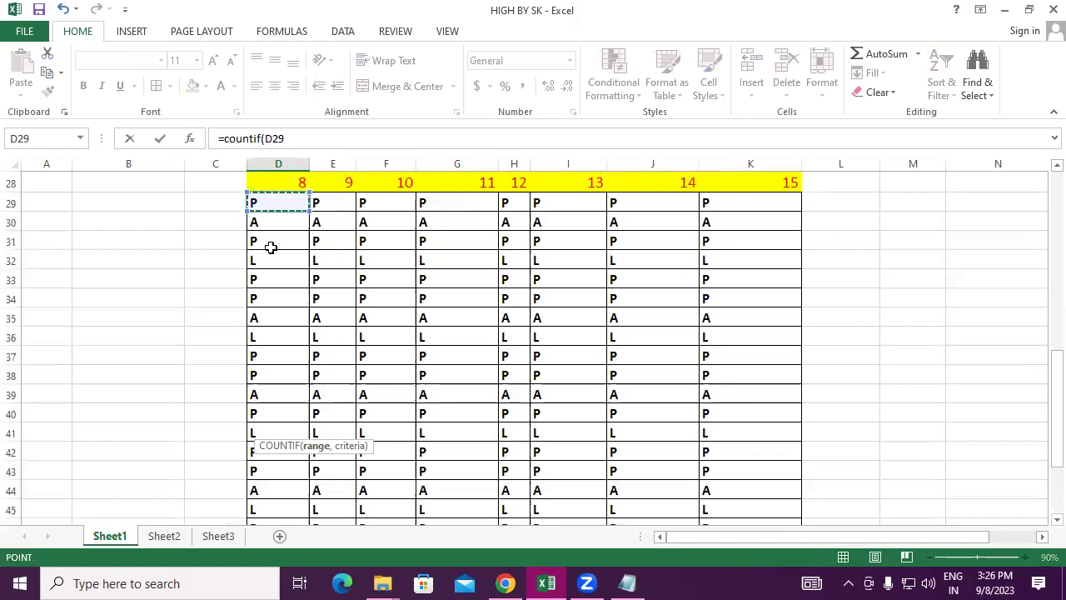
shift+click(286, 512)
drag(286, 536, 467, 426)
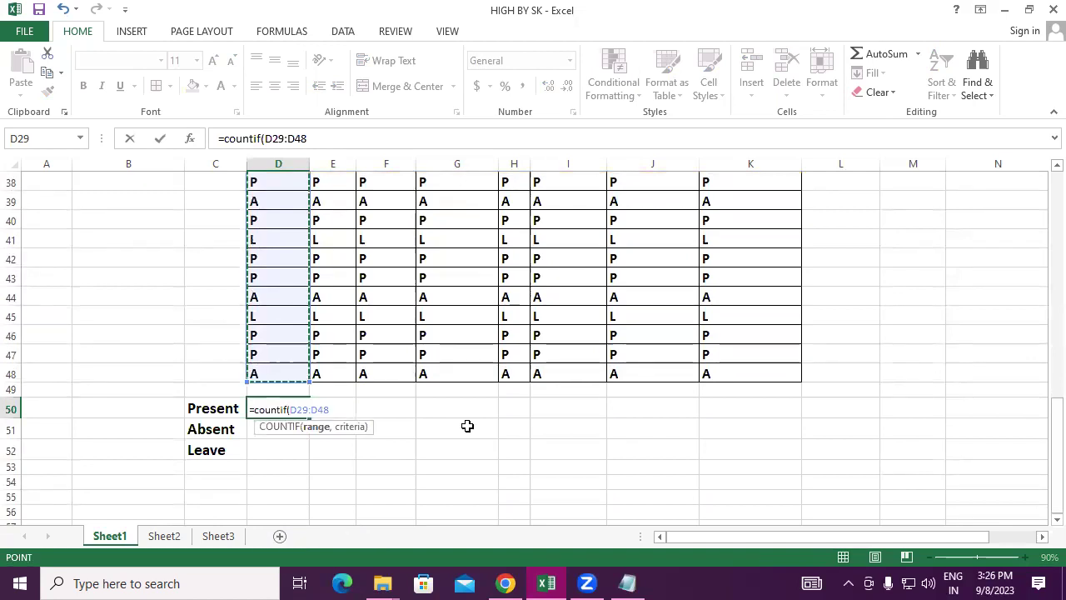
text(,)
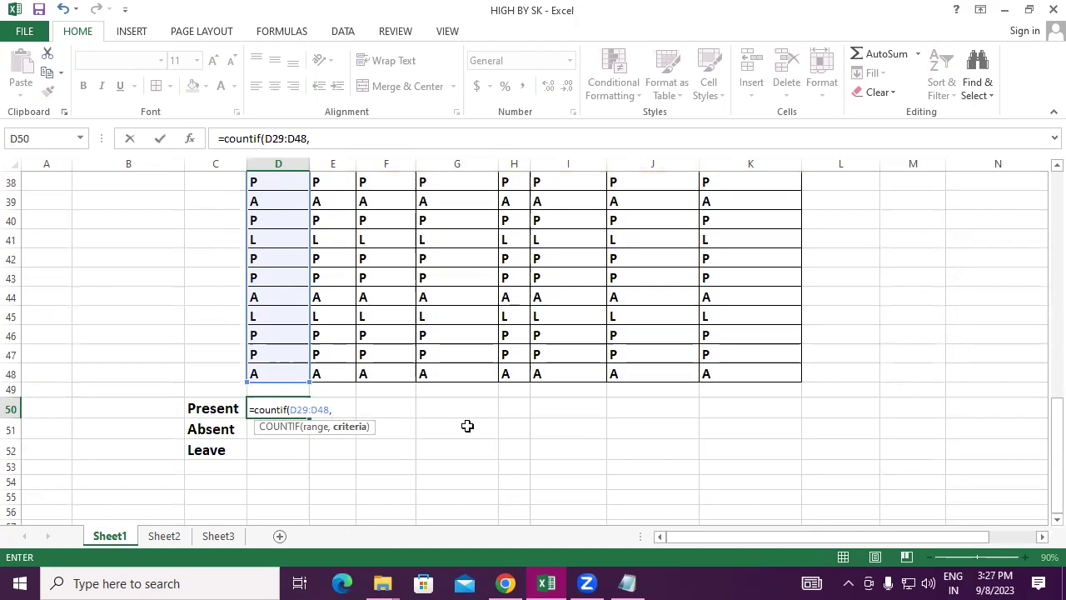
text(")
text(P)
- Finish the D50 COUNTIF formula and format its result bold at size 16
text())
key(Return)
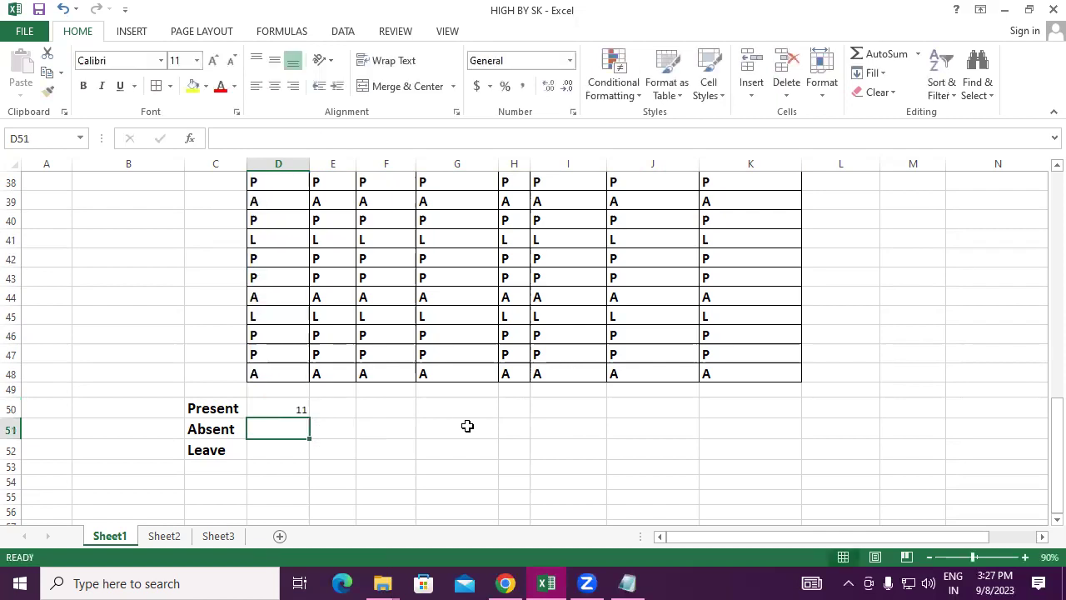
key(Up)
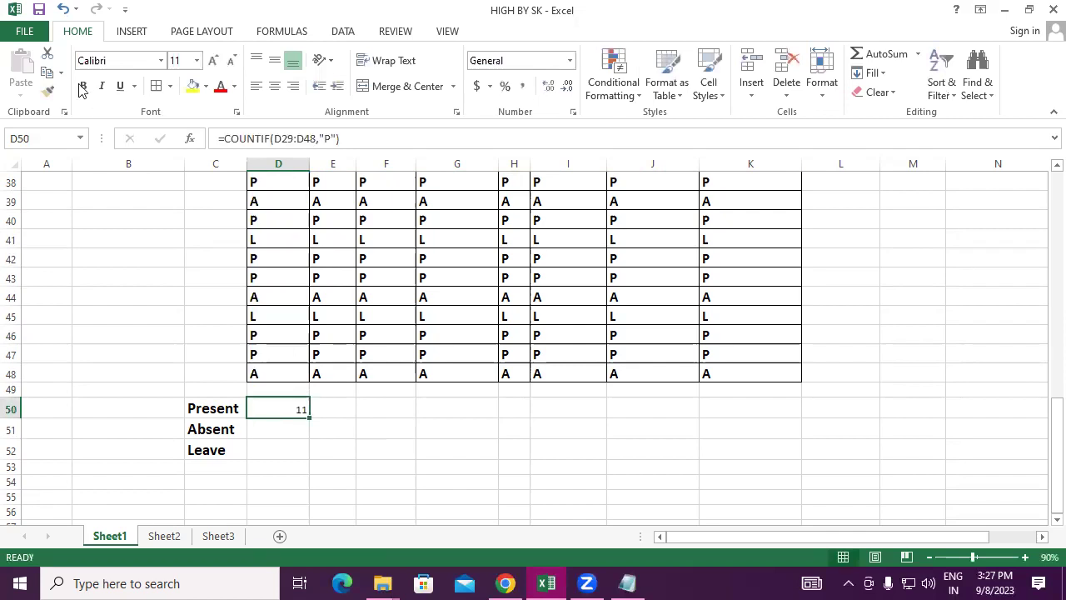
click(84, 86)
click(213, 62)
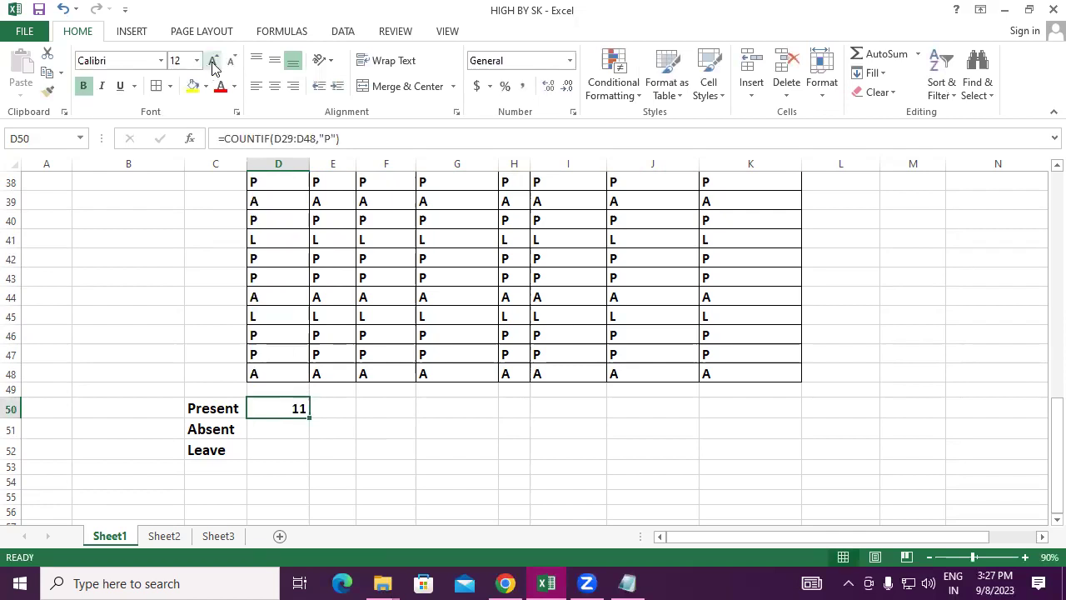
click(213, 62)
click(214, 62)
- Copy the Present count across D50:K50 and change E34's mark from P to A
scroll(328, 338, up, 1)
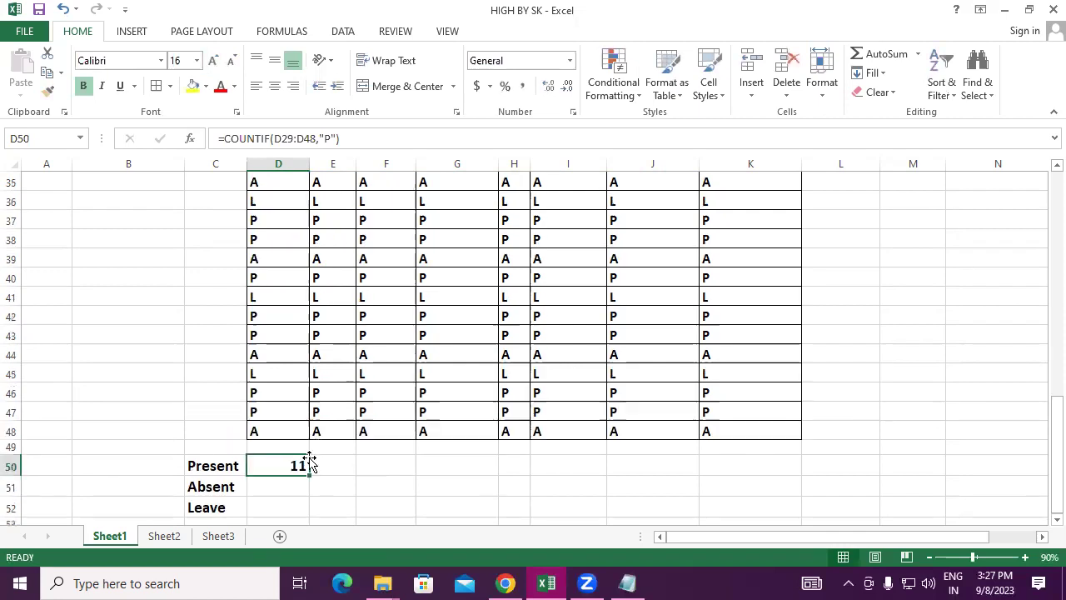
drag(310, 476, 784, 491)
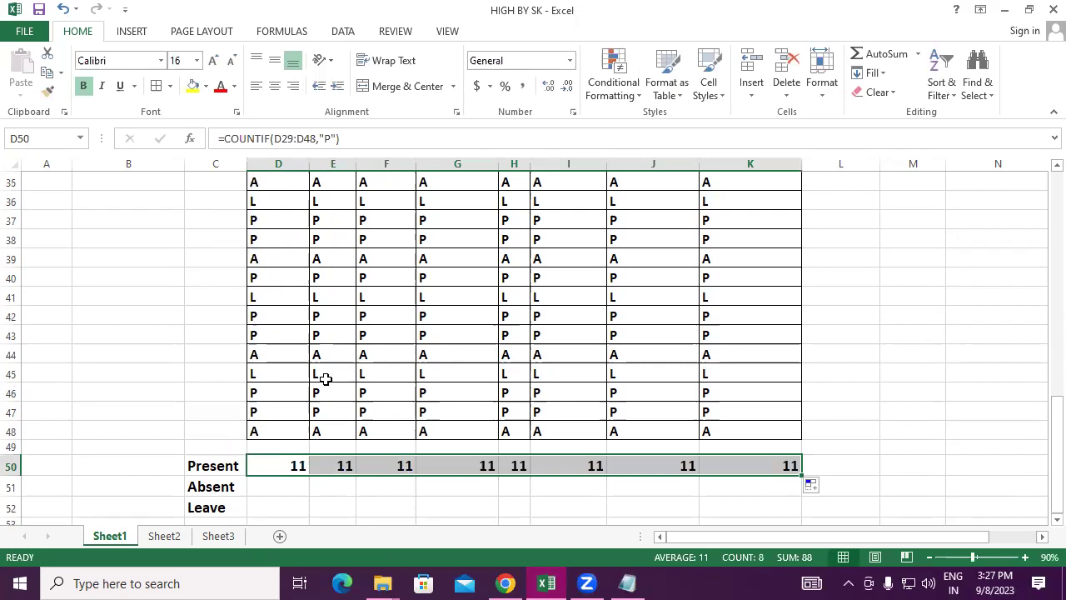
scroll(310, 288, up, 4)
scroll(331, 359, down, 1)
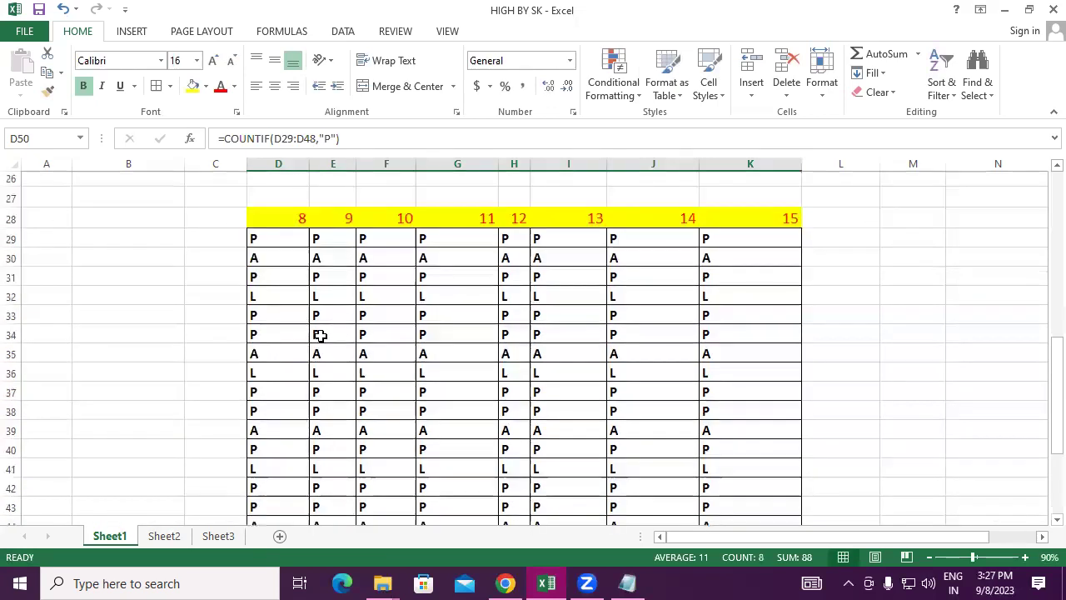
click(317, 335)
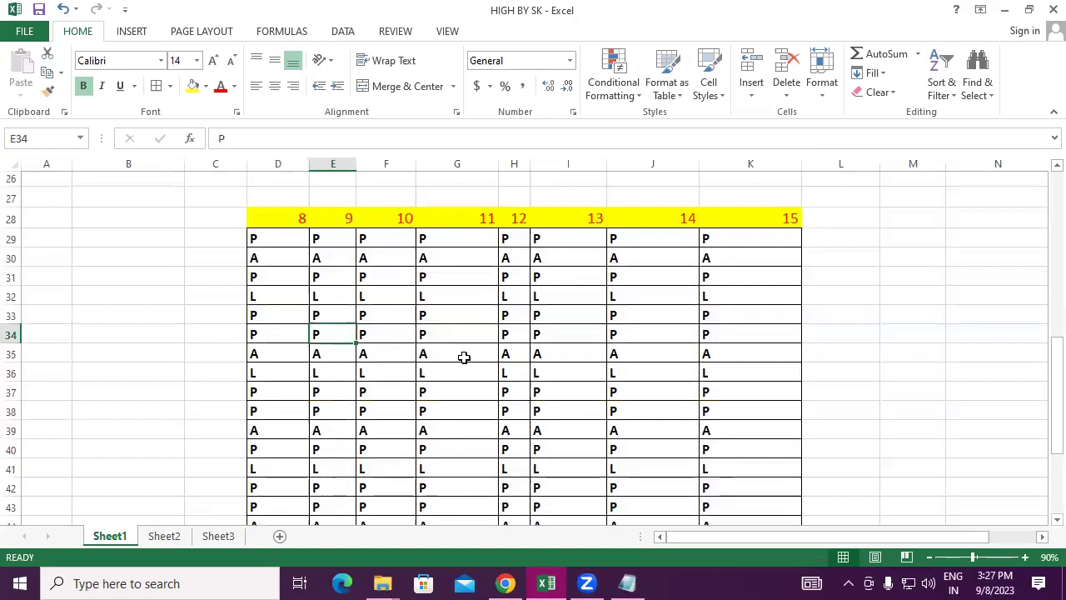
text(A)
click(320, 449)
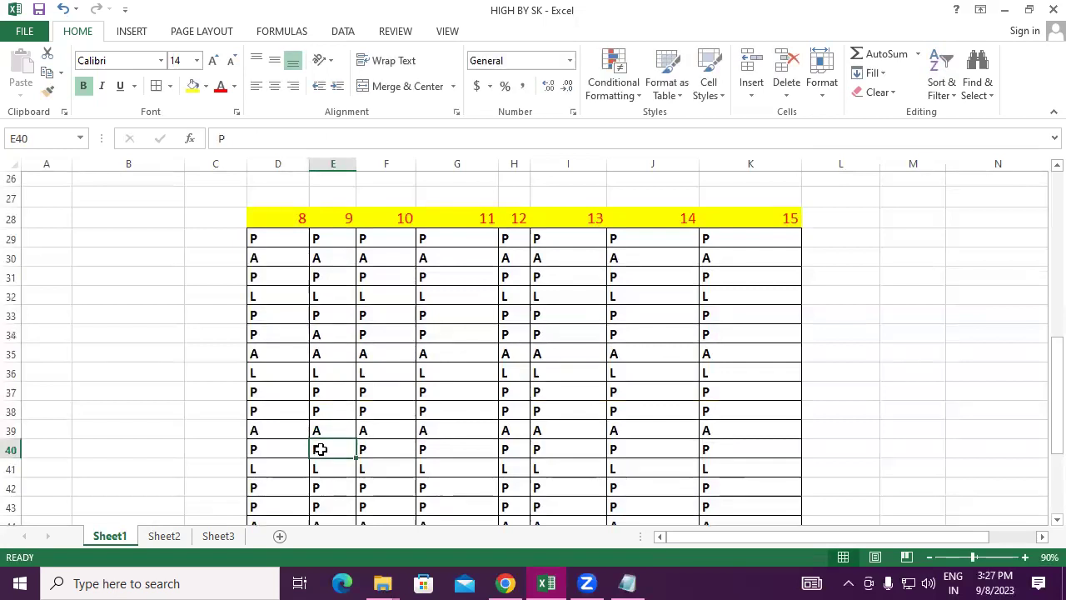
text(L)
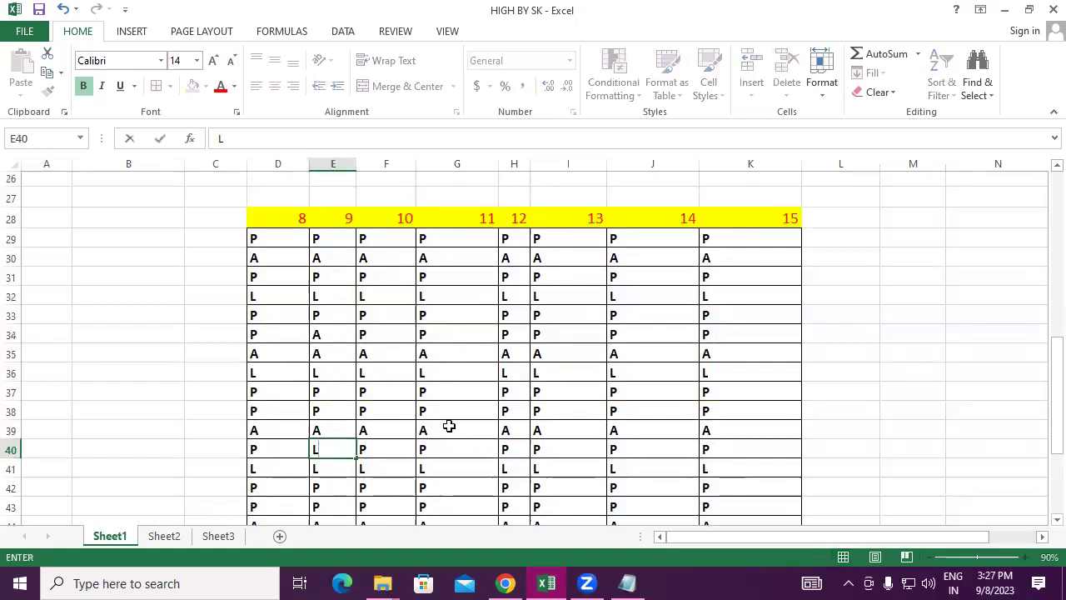
scroll(495, 423, down, 4)
click(342, 408)
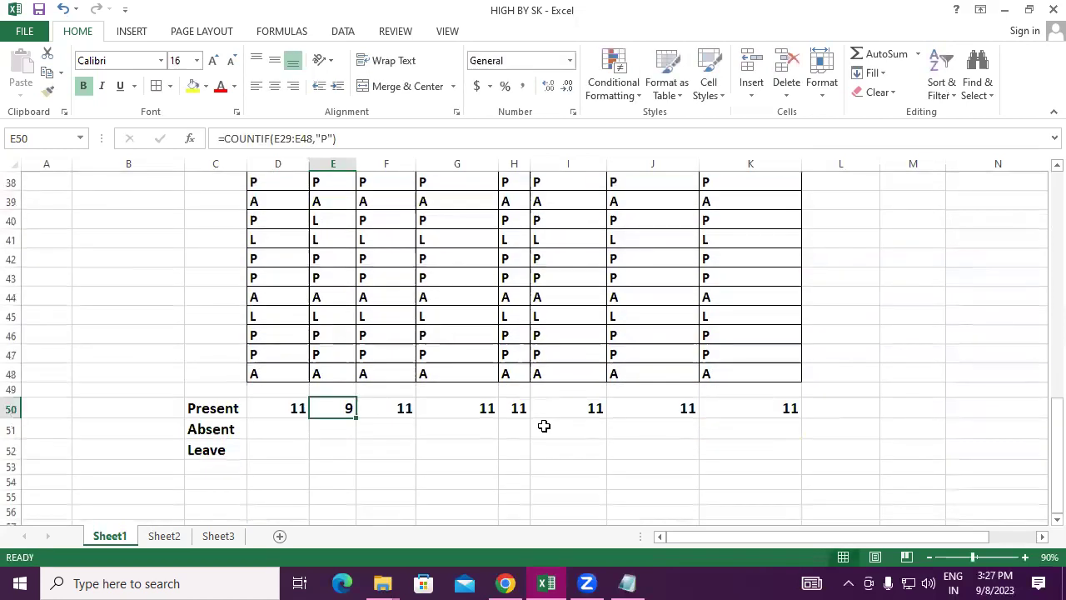
scroll(267, 262, up, 3)
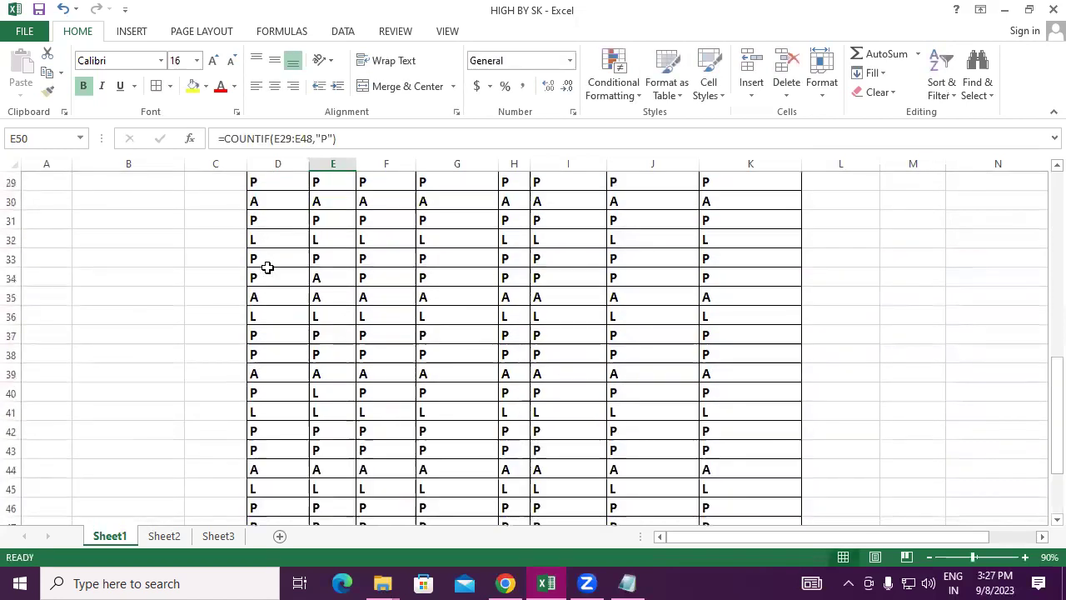
scroll(285, 334, up, 2)
scroll(274, 442, down, 5)
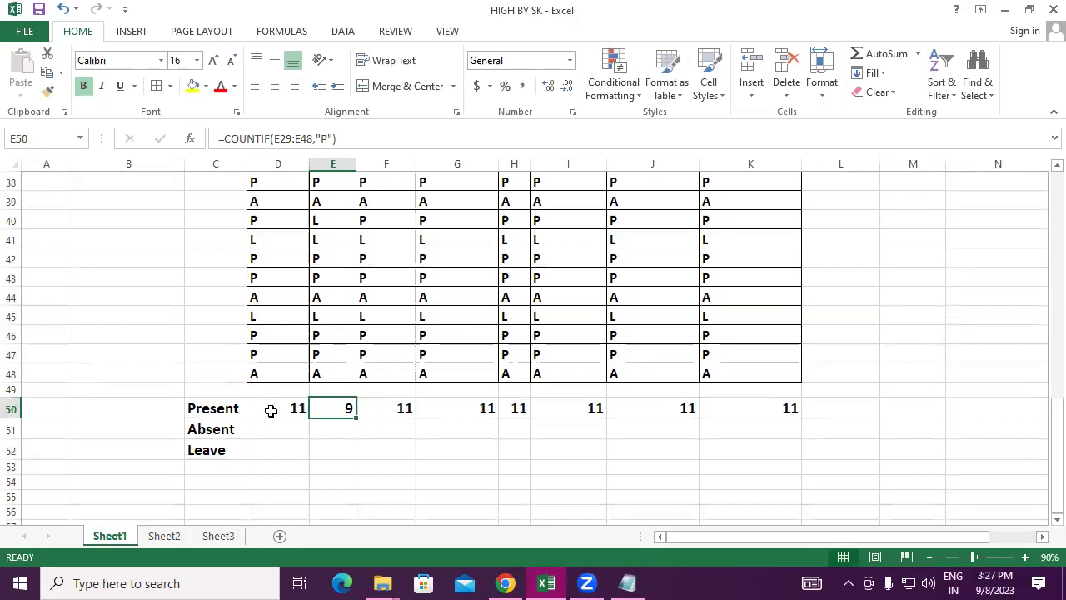
click(271, 411)
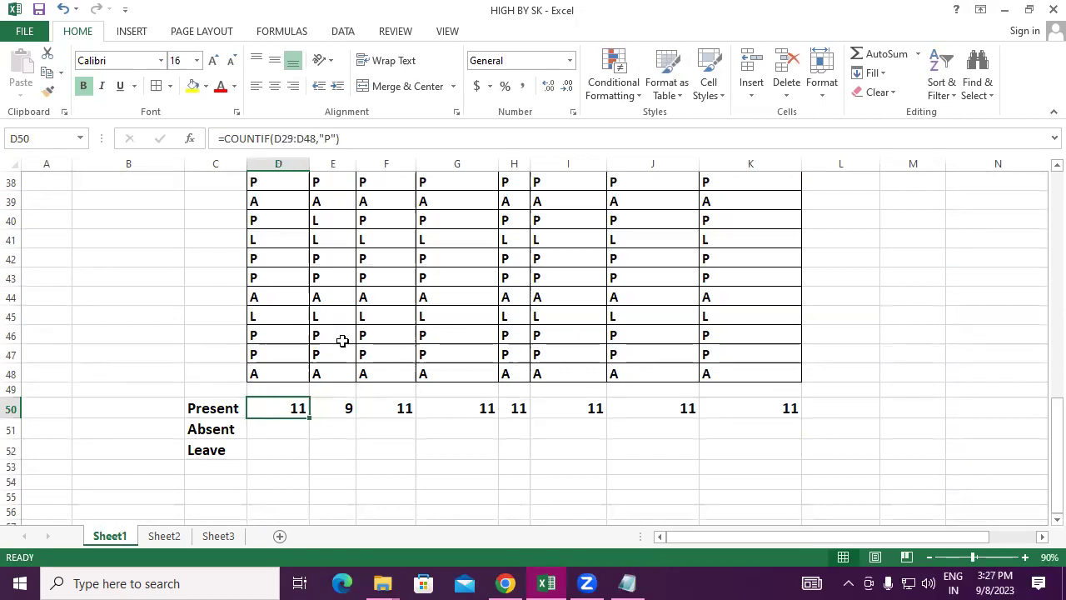
key(Right)
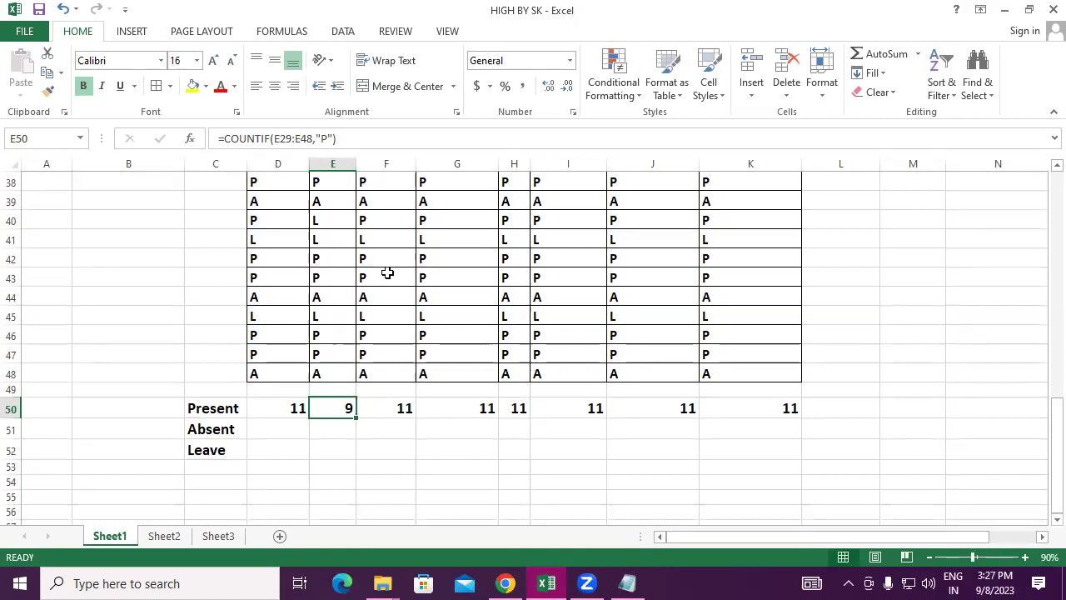
click(385, 410)
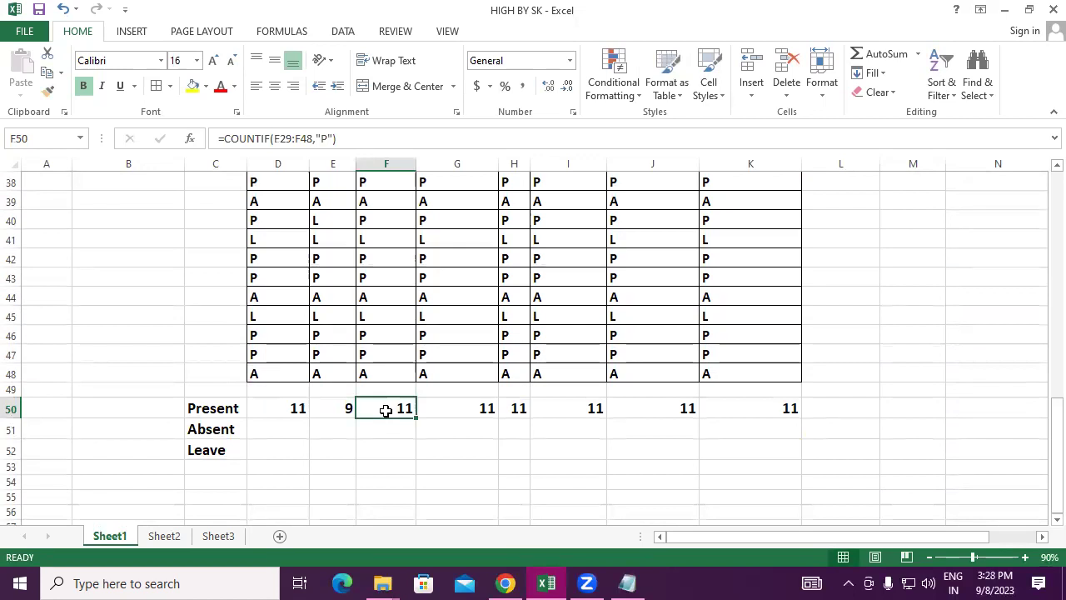
drag(275, 433, 789, 434)
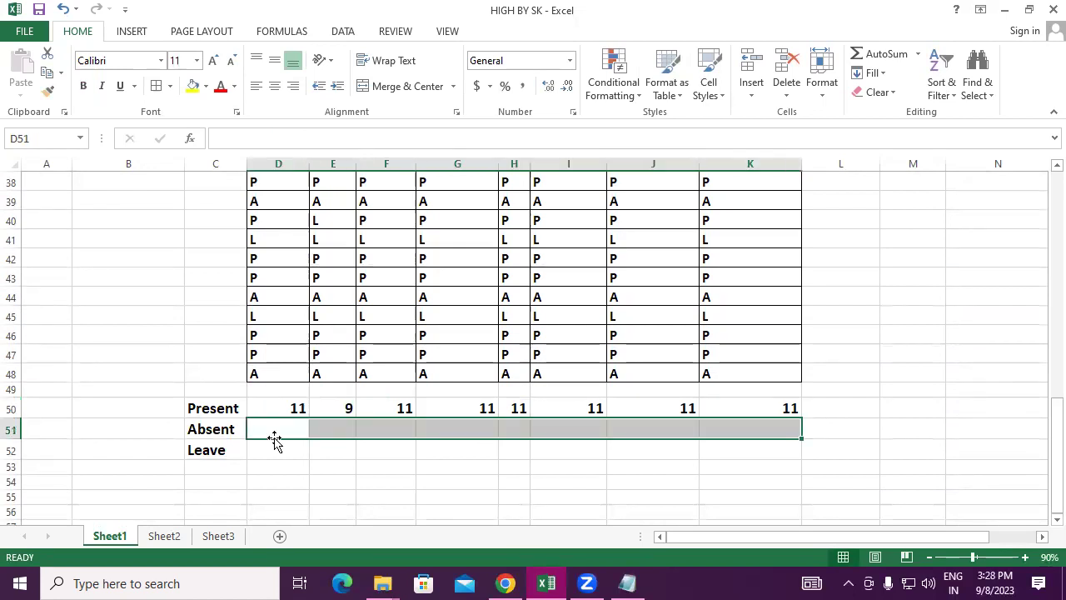
- Enter =COUNTIF(D29:D48,"A") in D51 to count day 8 absences
click(284, 427)
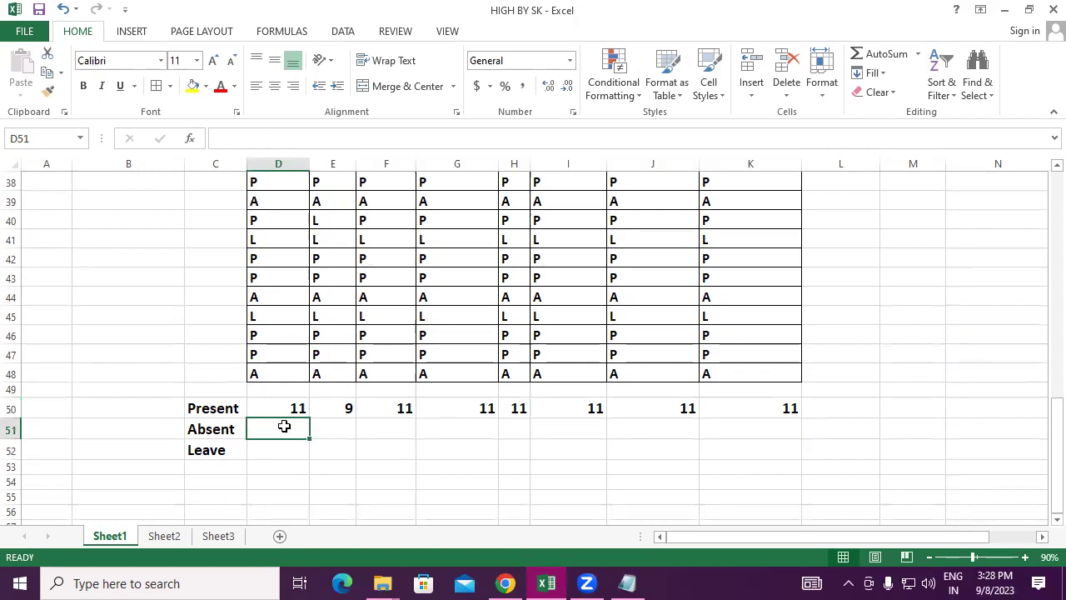
text(=co)
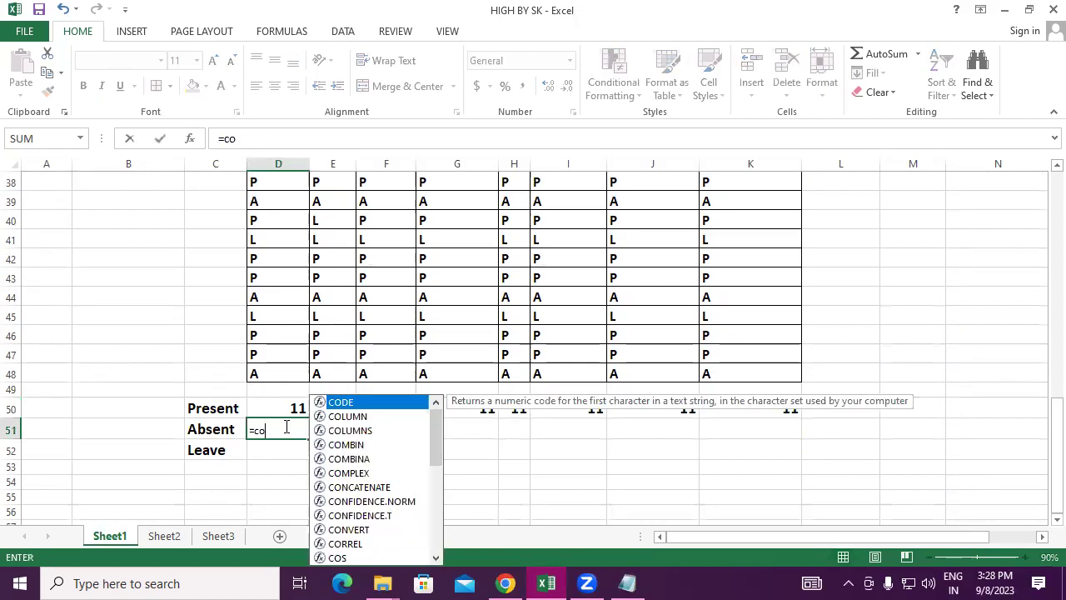
text(untif)
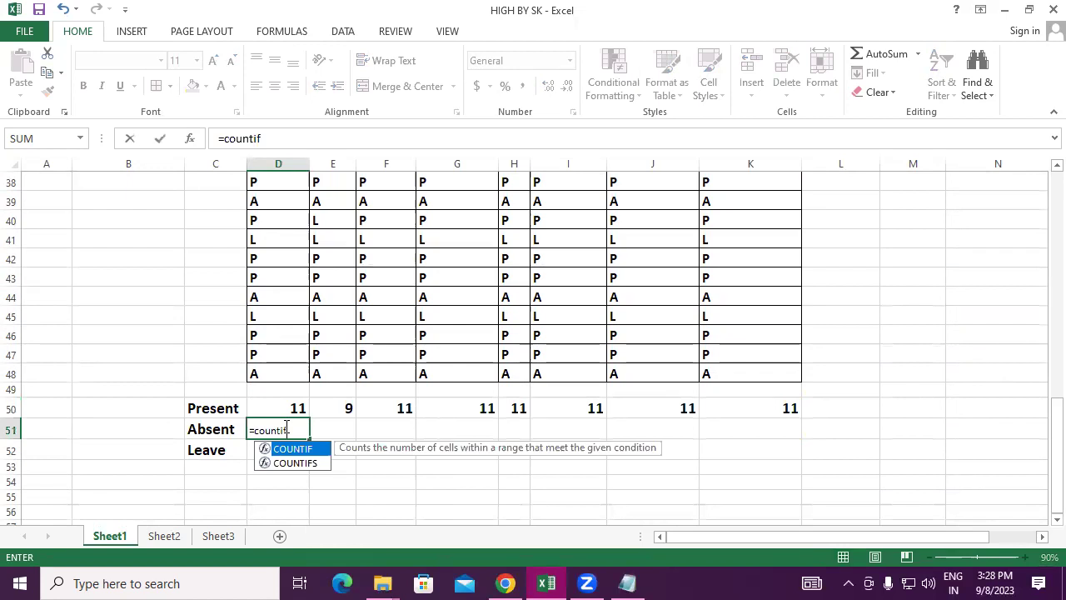
text(()
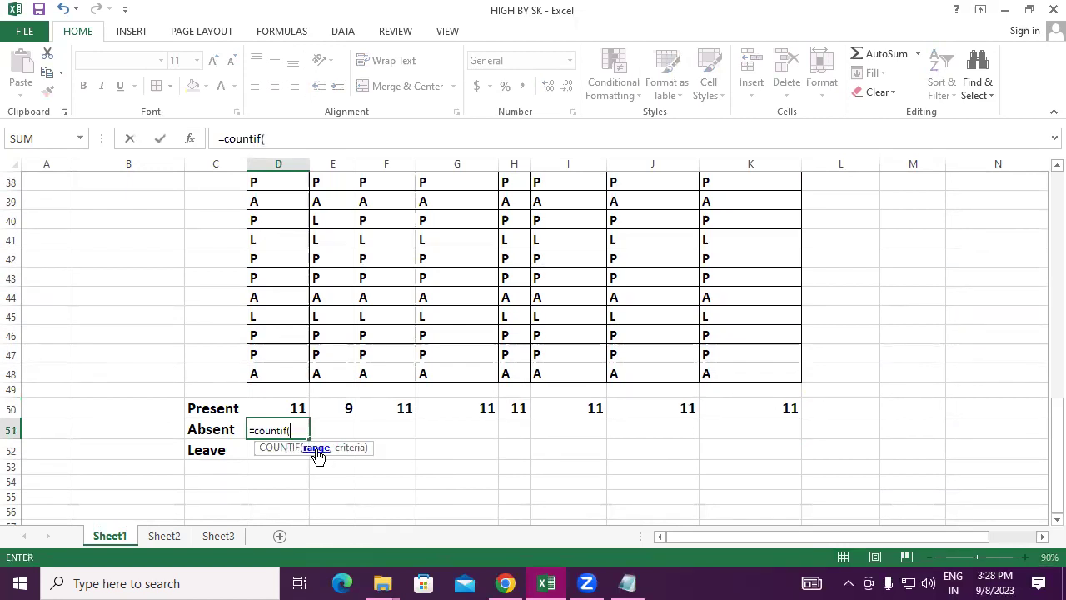
scroll(317, 456, up, 5)
mouse_move(275, 300)
mouse_down()
mouse_move(293, 517)
mouse_move(303, 482)
mouse_up()
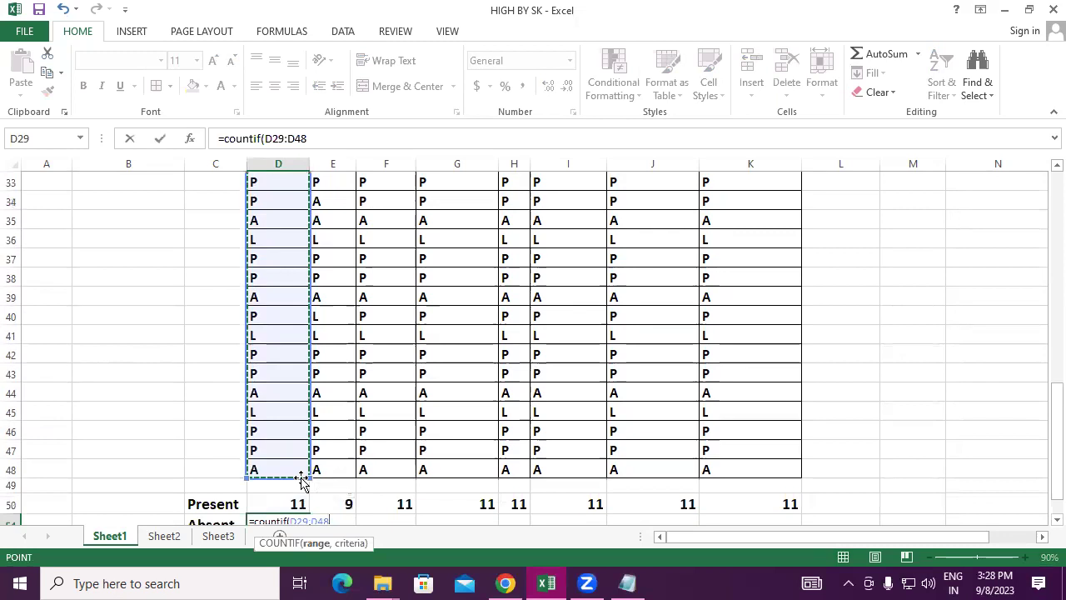
text(,)
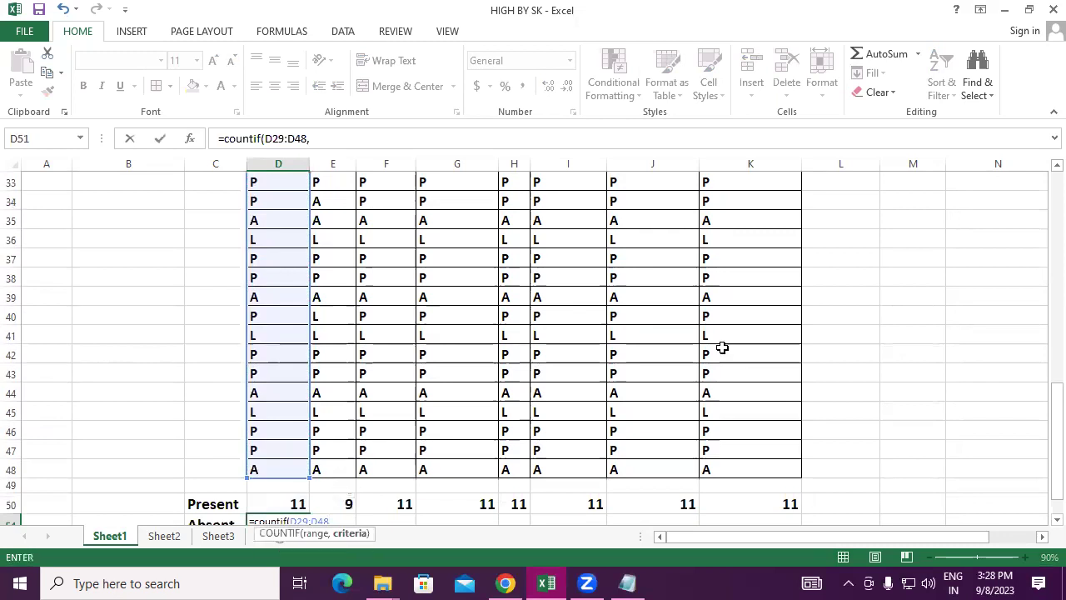
text("A)
key(Return)
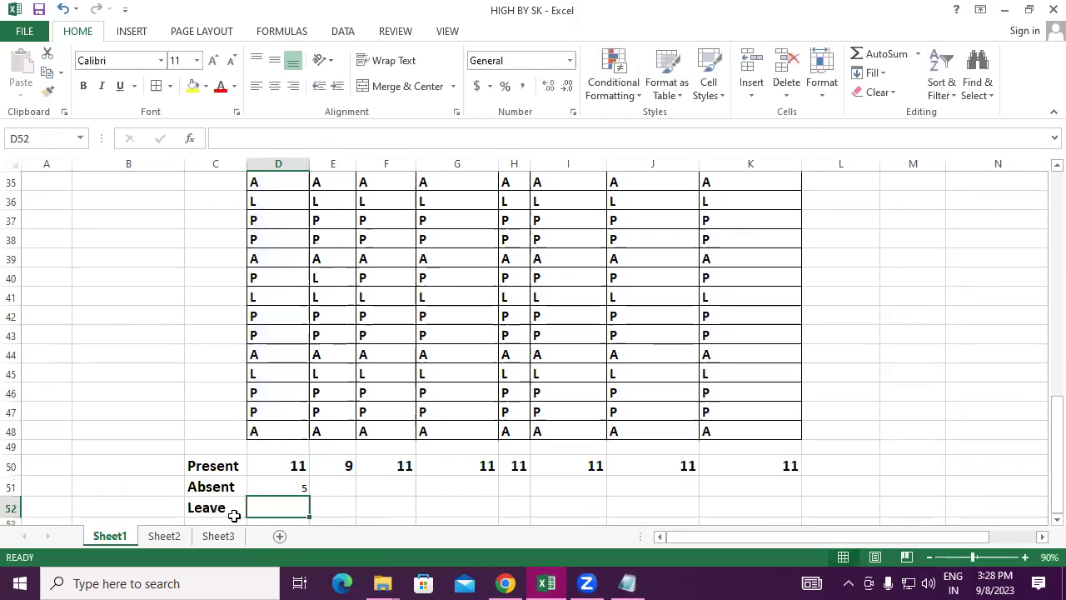
- Make the Absent total in D51 bold at size 18
click(281, 490)
click(84, 86)
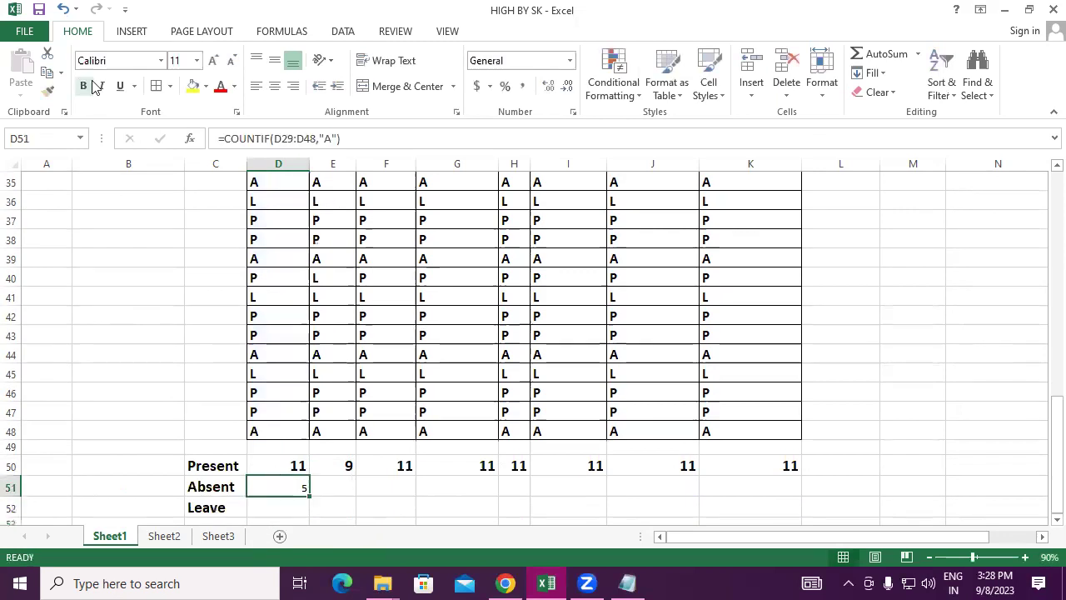
click(214, 61)
click(213, 64)
click(214, 64)
click(213, 63)
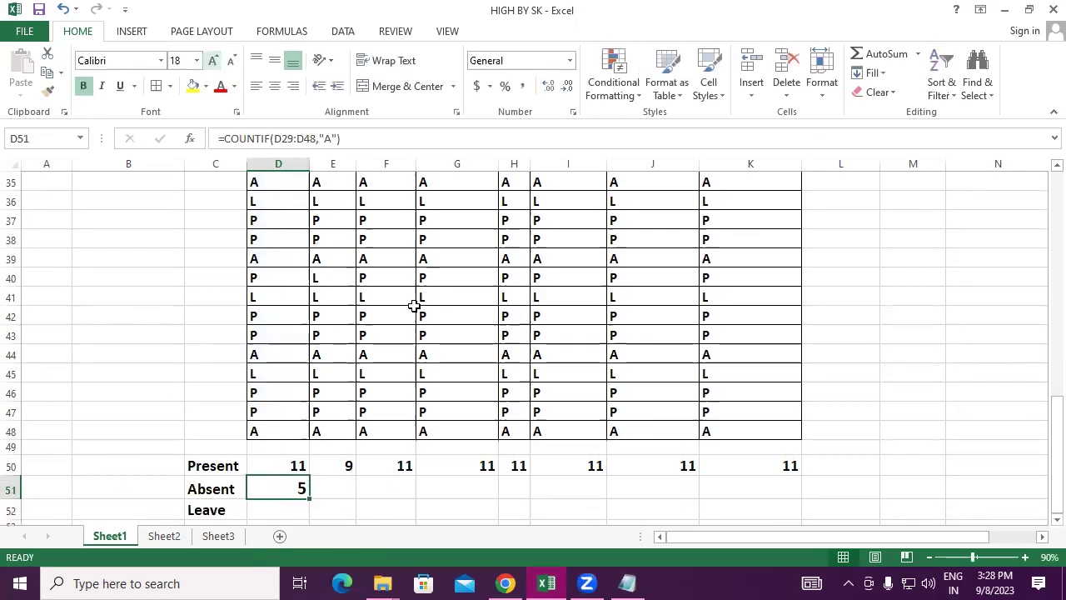
- Change the attendance marks in F44 and G44 to P
click(376, 354)
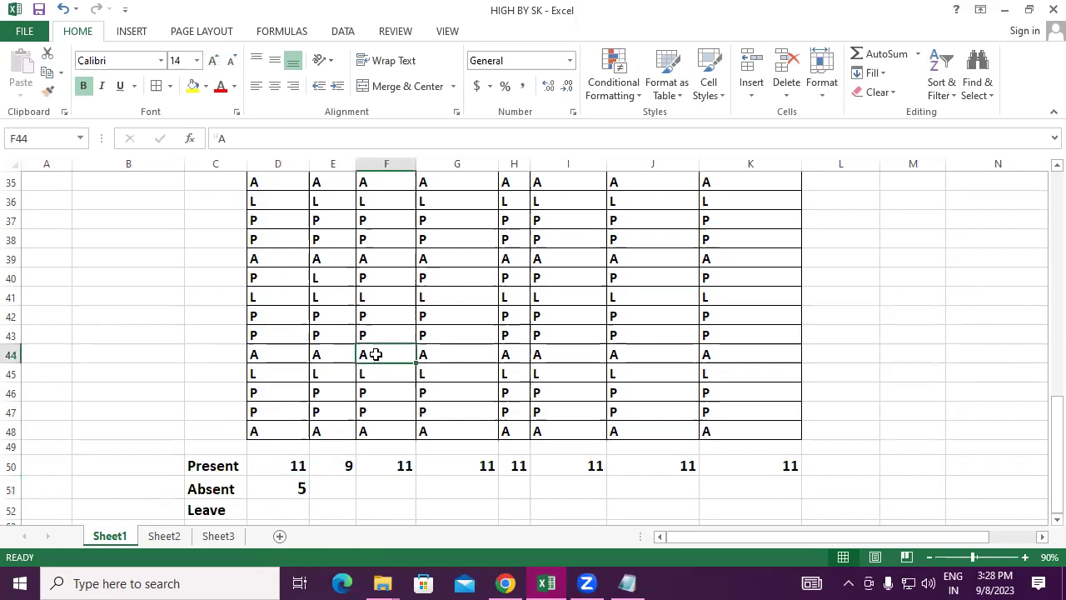
text(P)
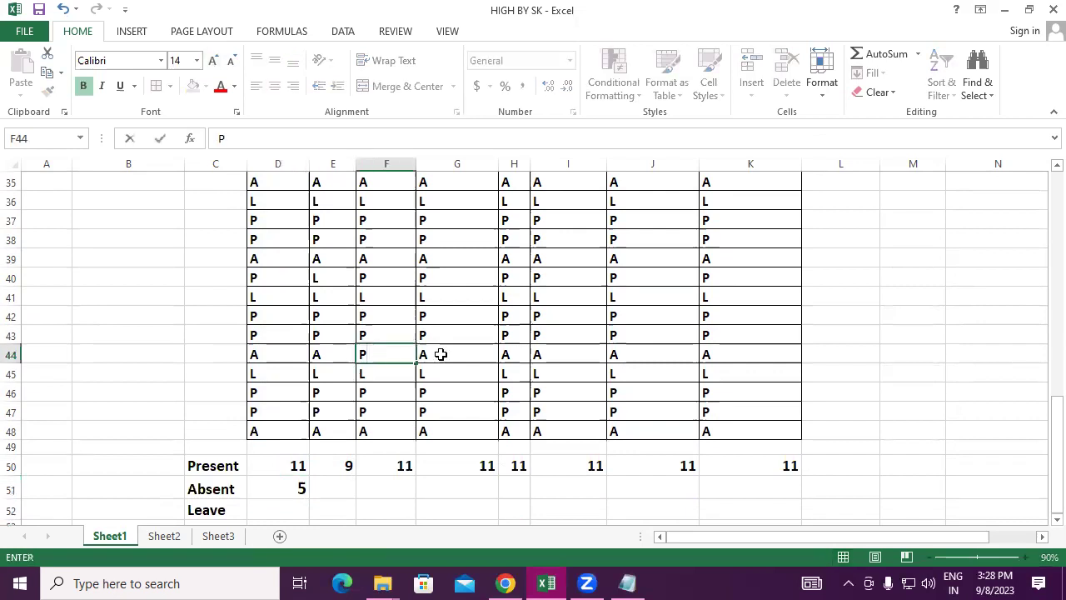
click(454, 354)
text(P)
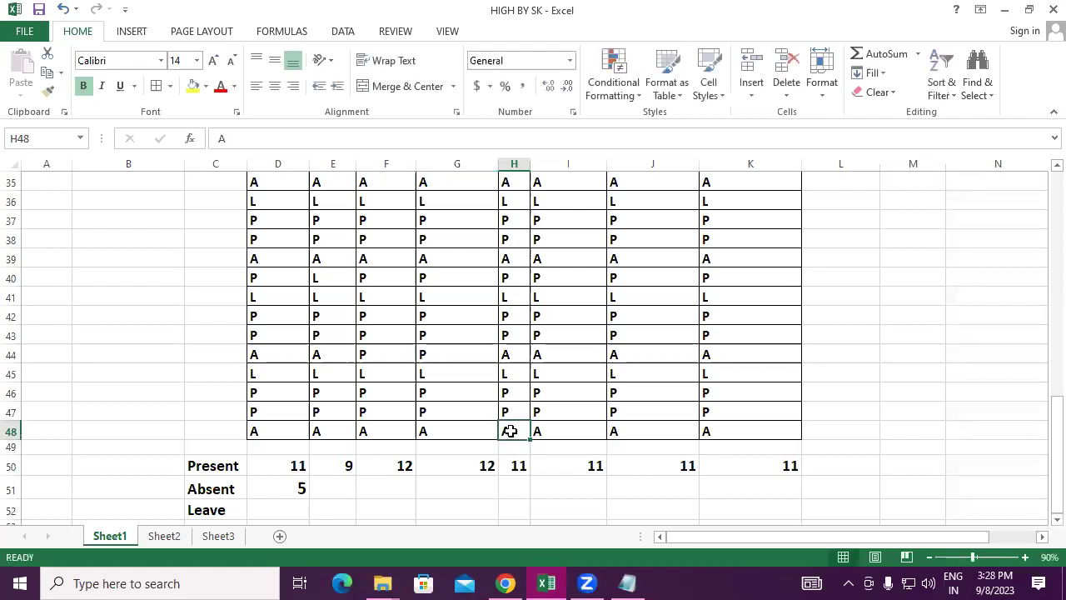
- Mark H48 and H39 as L, then copy the Absent count across D51:K51
text(L)
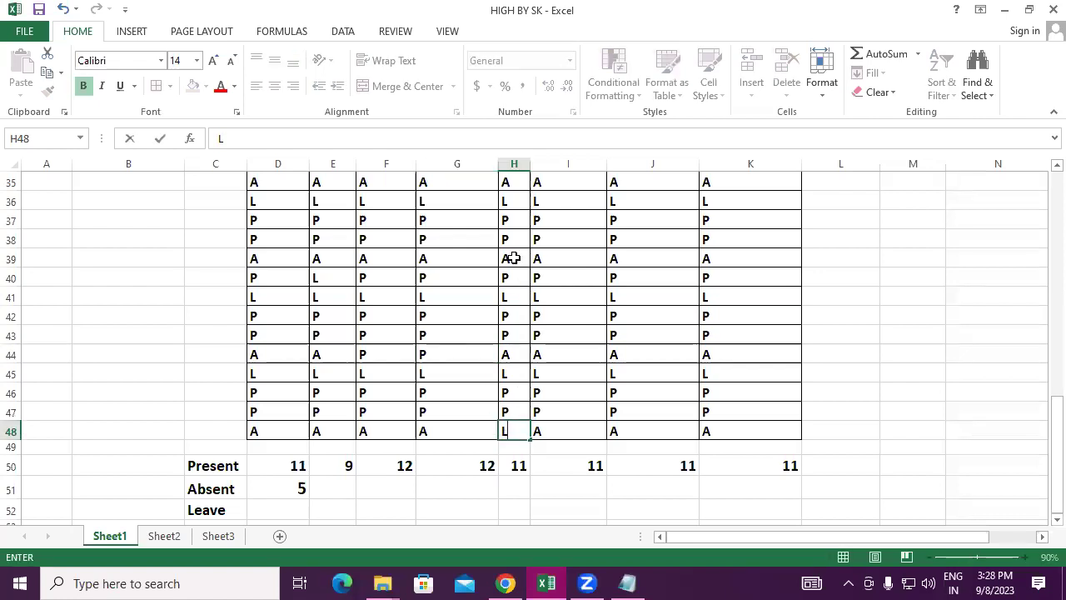
click(512, 258)
text(L)
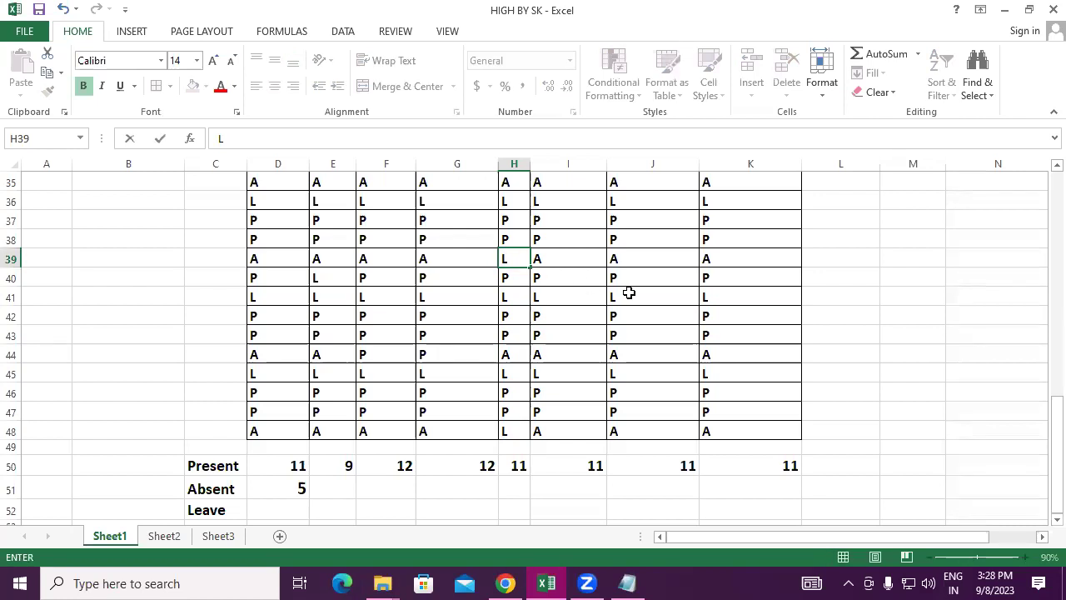
click(629, 294)
click(281, 478)
drag(309, 497, 795, 497)
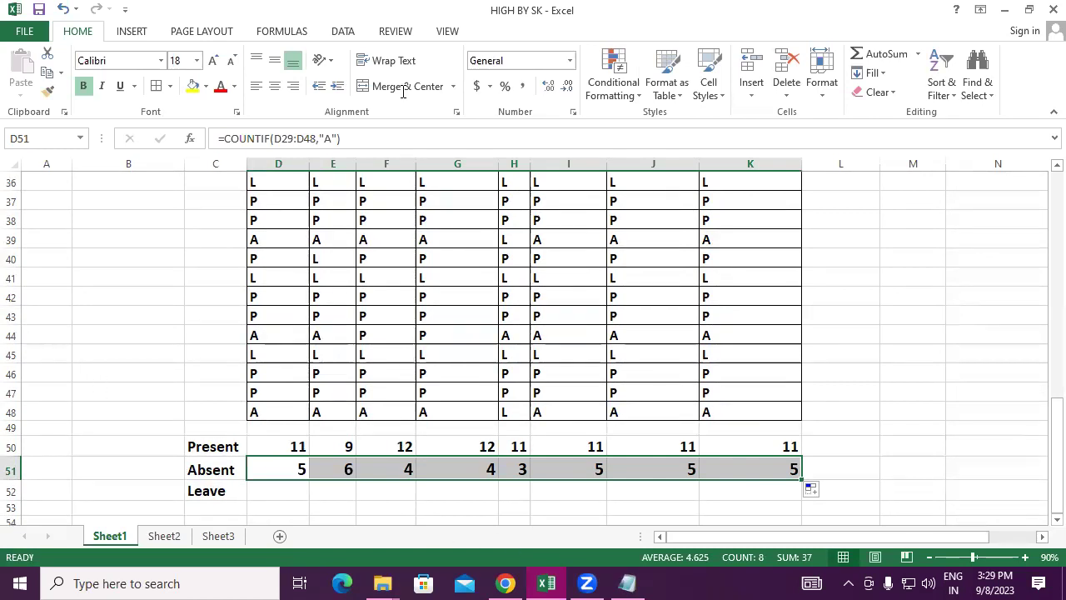
- Show the COUNTIF notes in Notepad, then go back to the marksheet and select M11
key(alt+Tab)
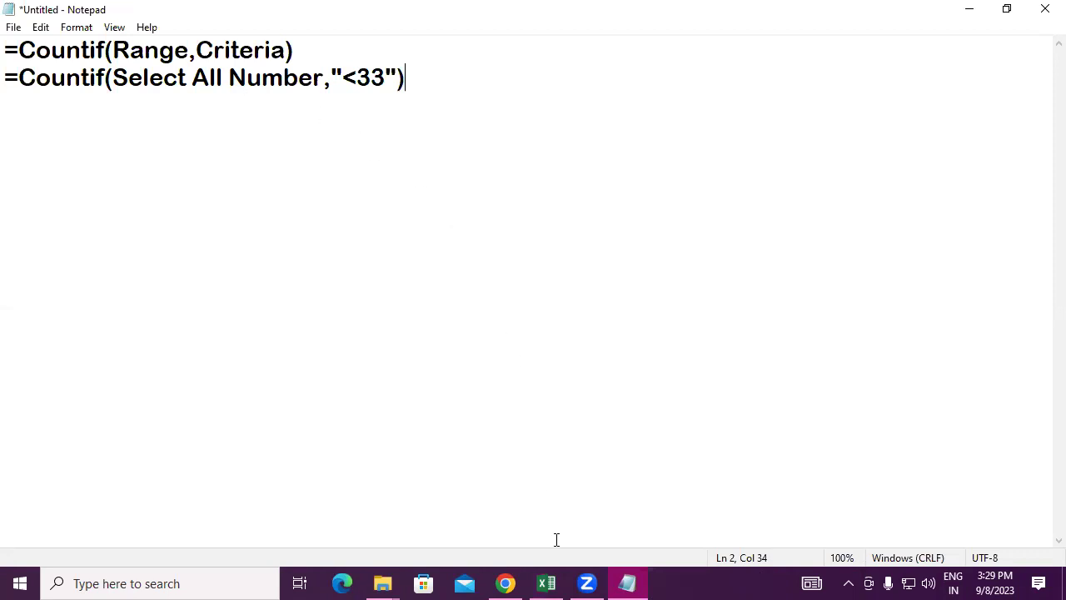
key(alt+Tab)
scroll(825, 279, up, 4)
scroll(842, 297, up, 4)
click(912, 342)
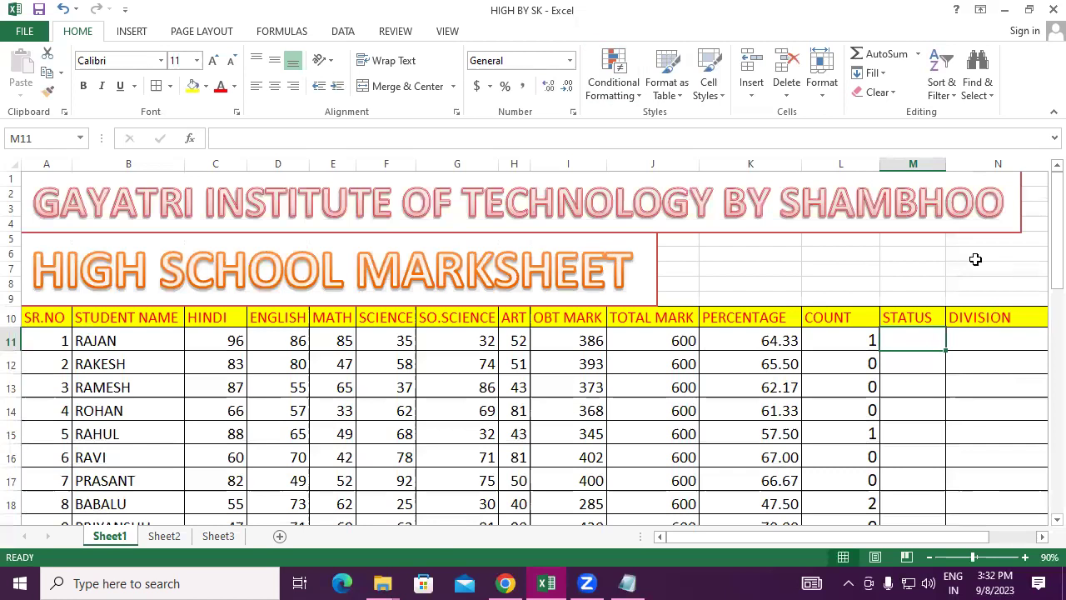
- Type =IF( in M11 to start RAJAN's Status formula
scroll(914, 363, down, 2)
scroll(914, 363, up, 1)
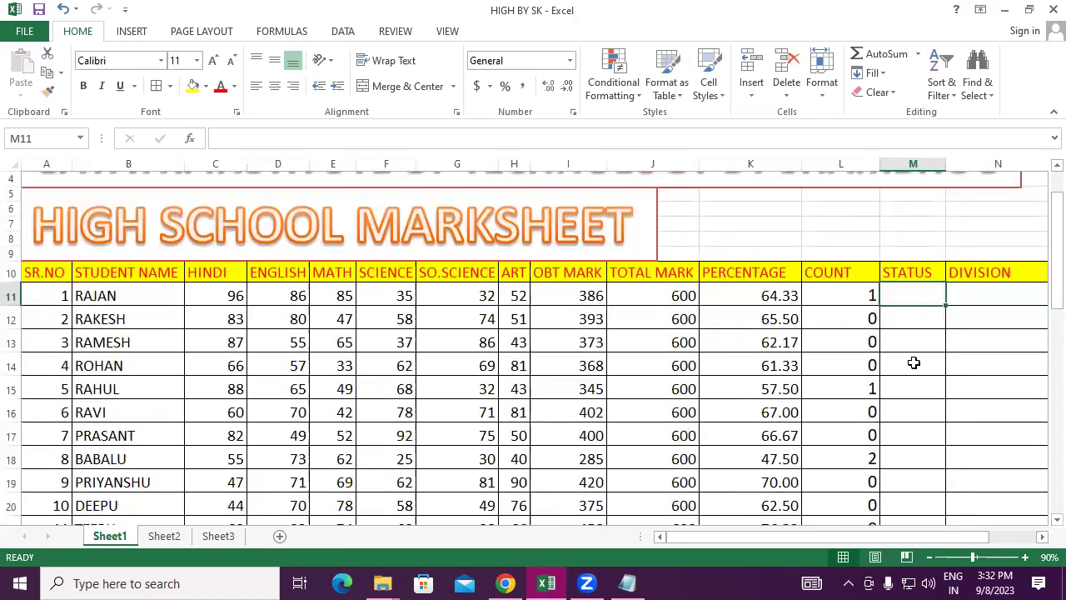
text(=)
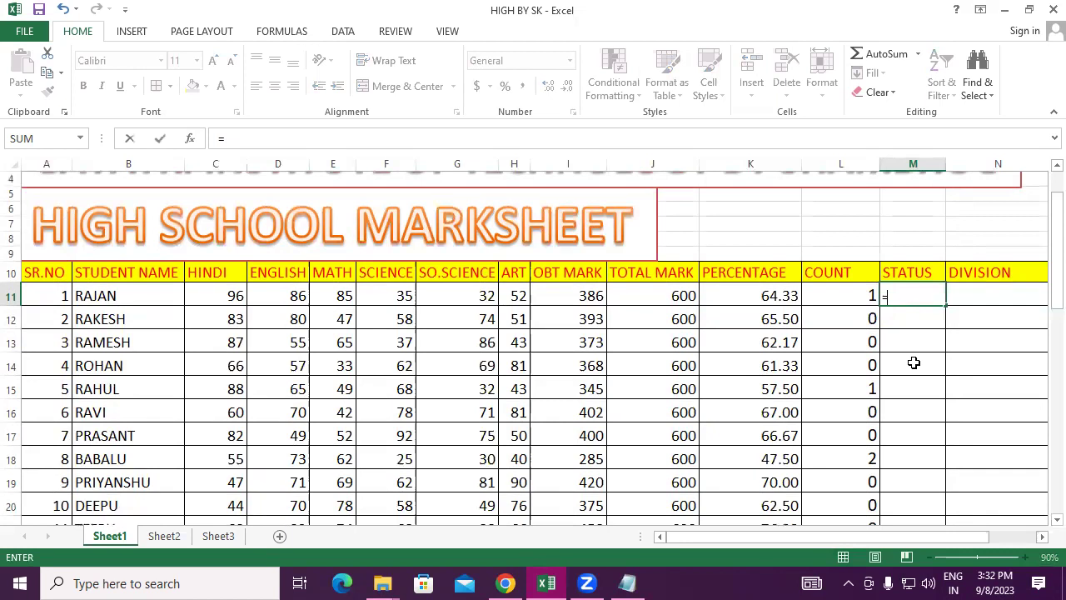
text(i)
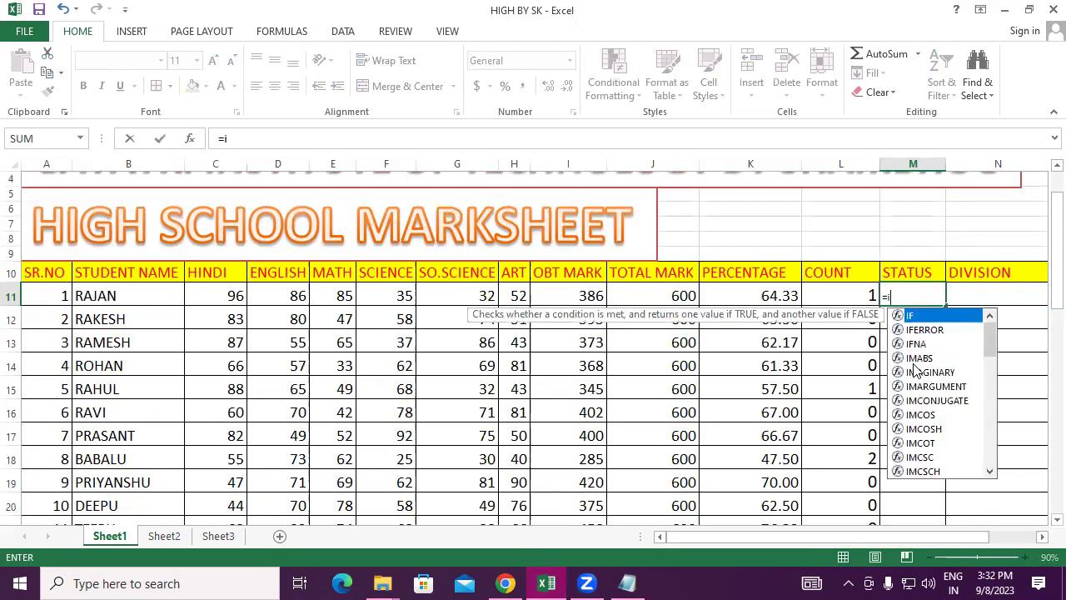
text(f()
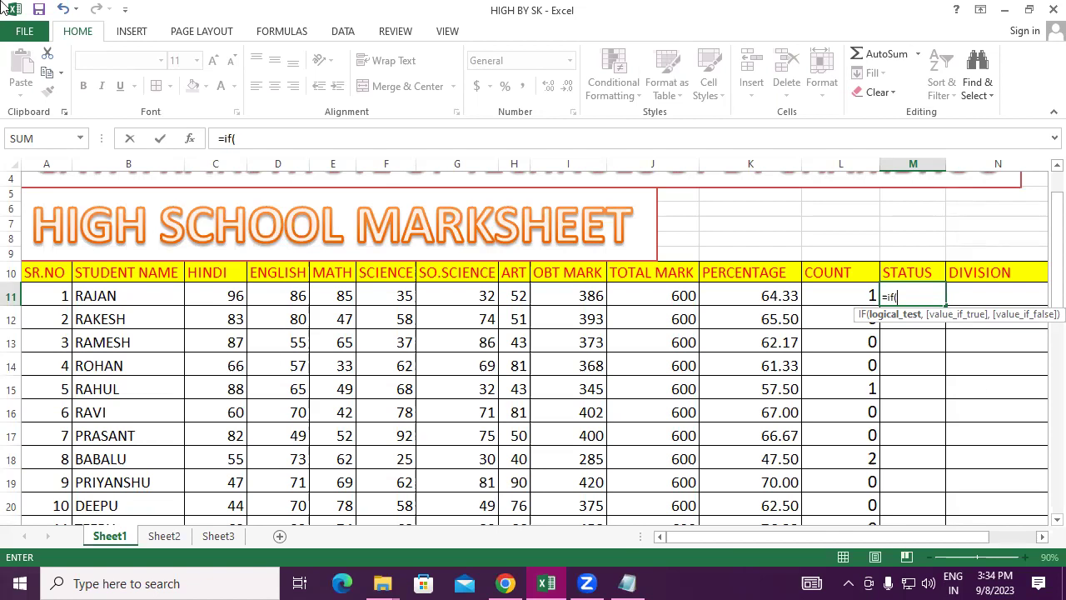
- Begin M11's formula as =if(L11=0,"P… so a COUNT of 0 returns Pass
scroll(416, 184, down, 1)
scroll(416, 185, down, 2)
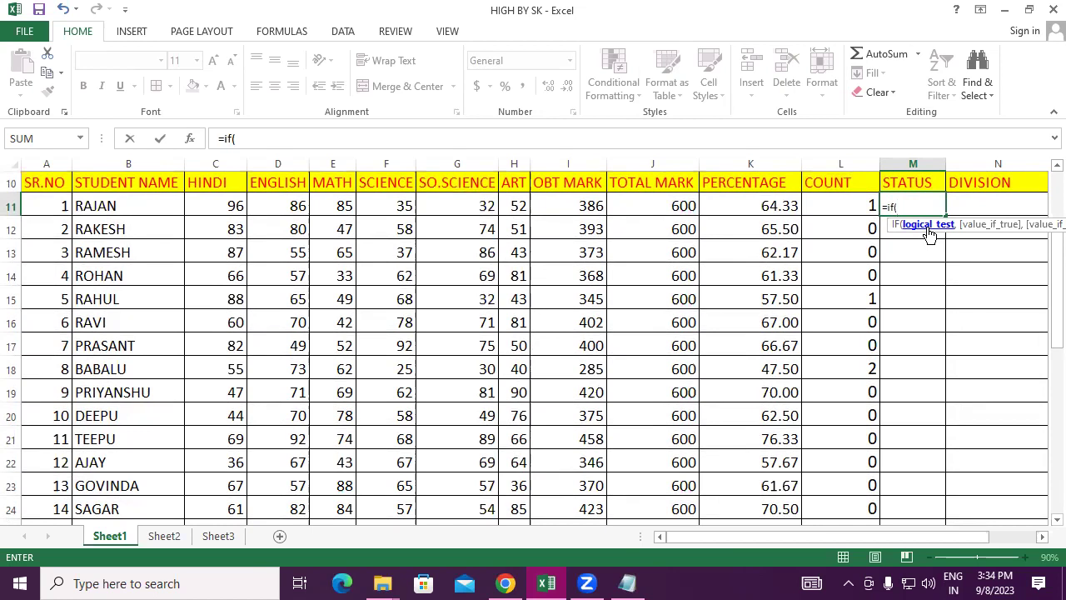
click(829, 205)
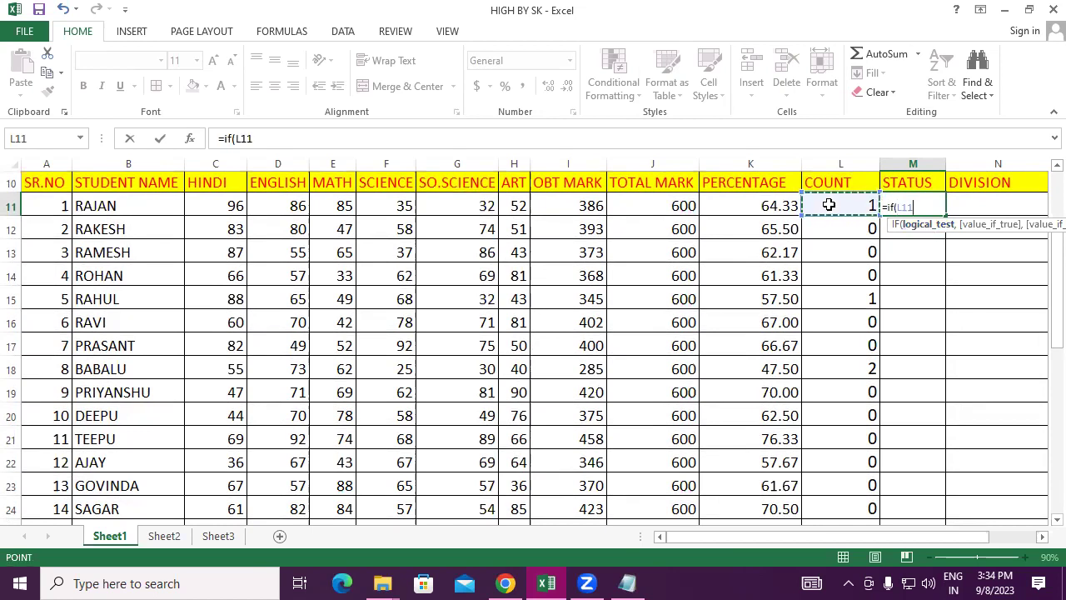
text(=)
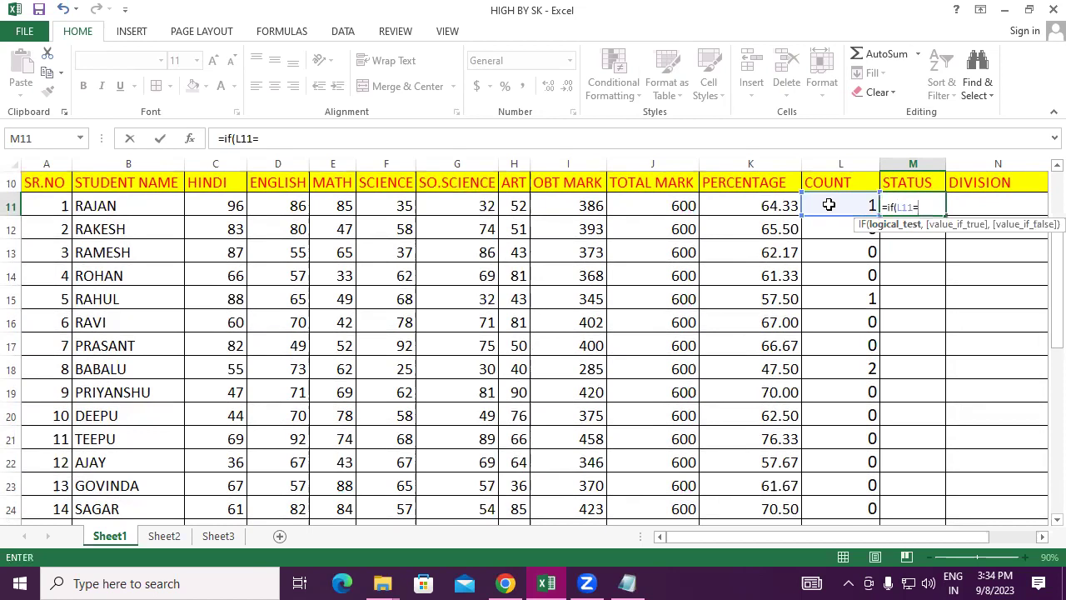
text(0)
text(,)
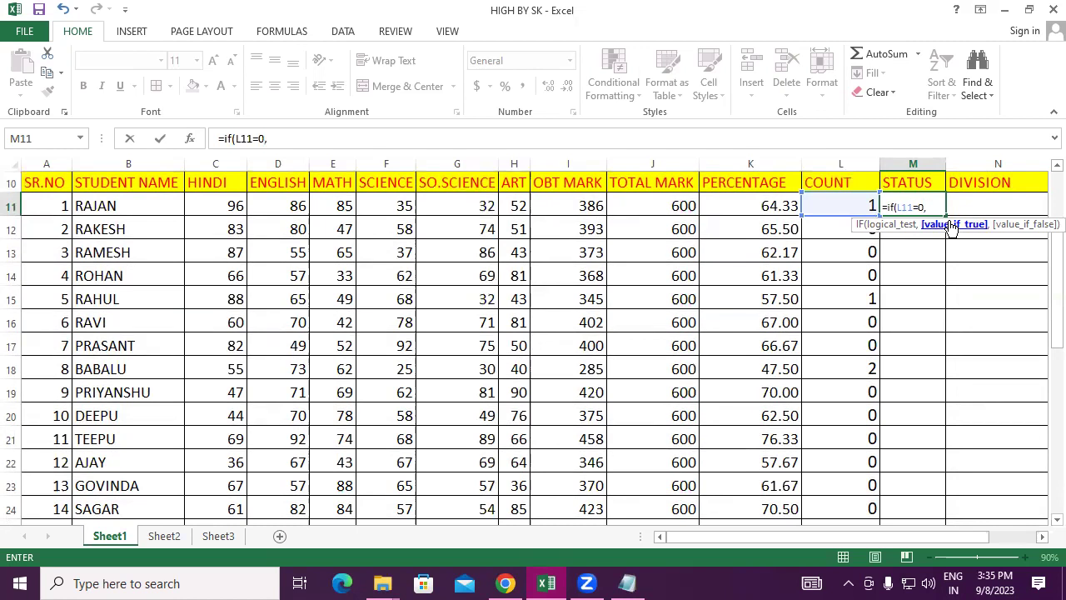
text("Pass")
- Add a comma after "Pass" and start a nested if( as the false branch
text(,)
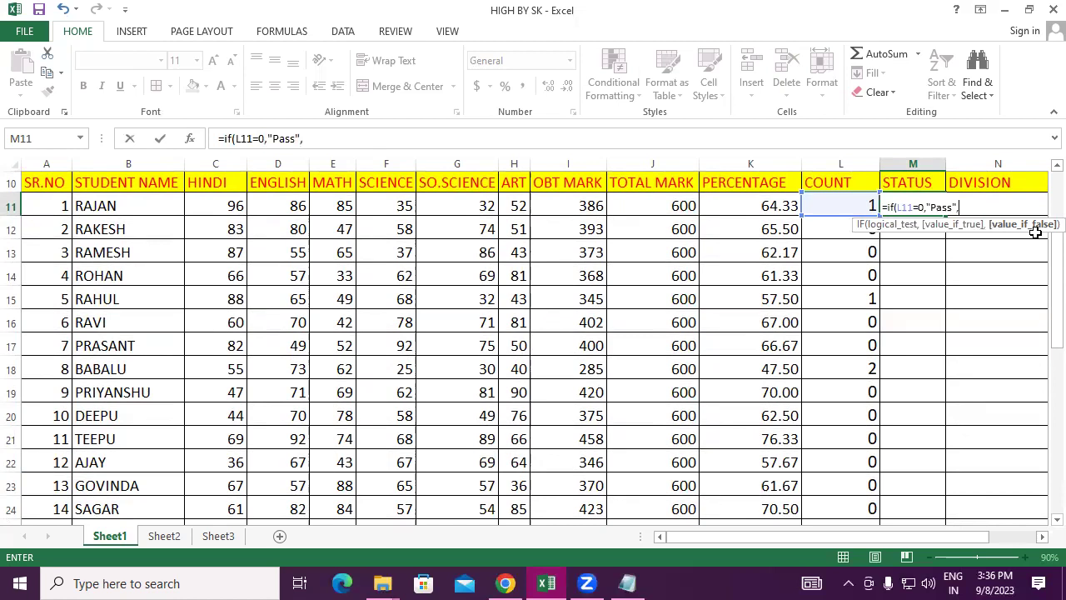
text(if)
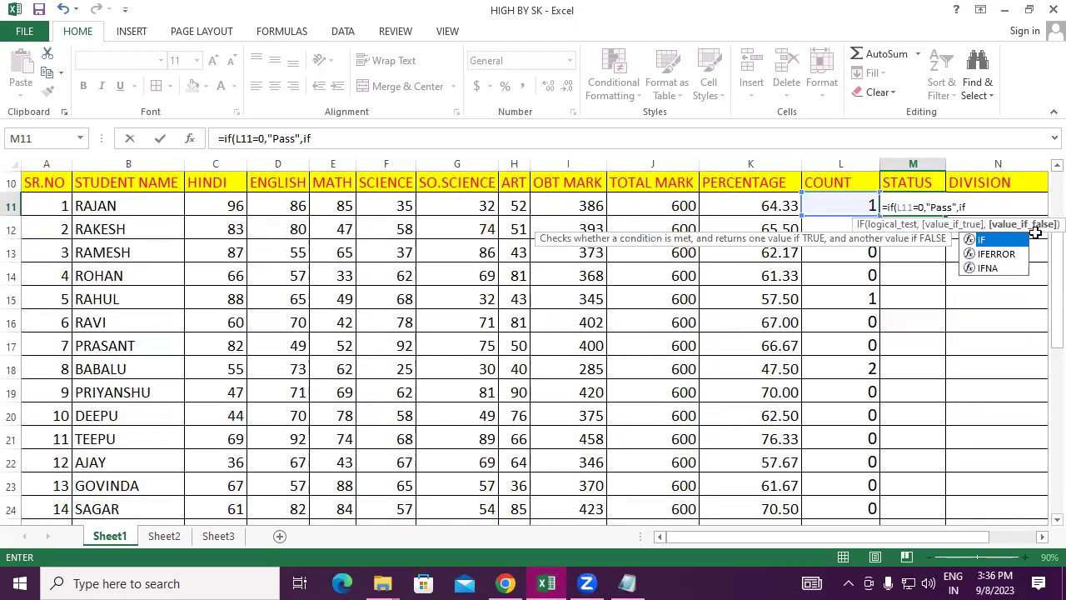
text(()
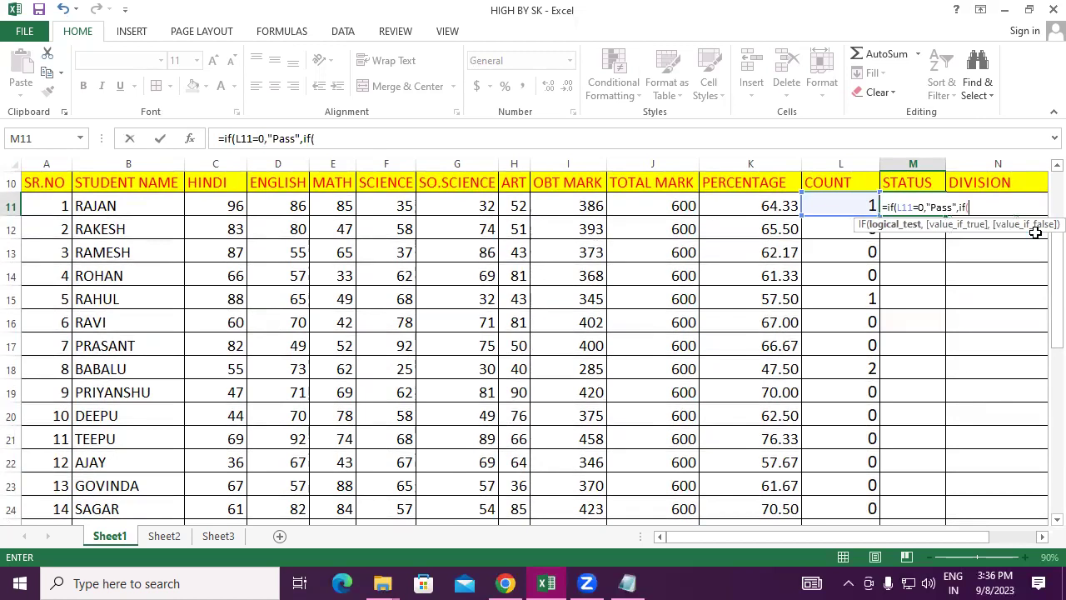
- Make the nested IF test L11=1 and return "SP"
click(858, 205)
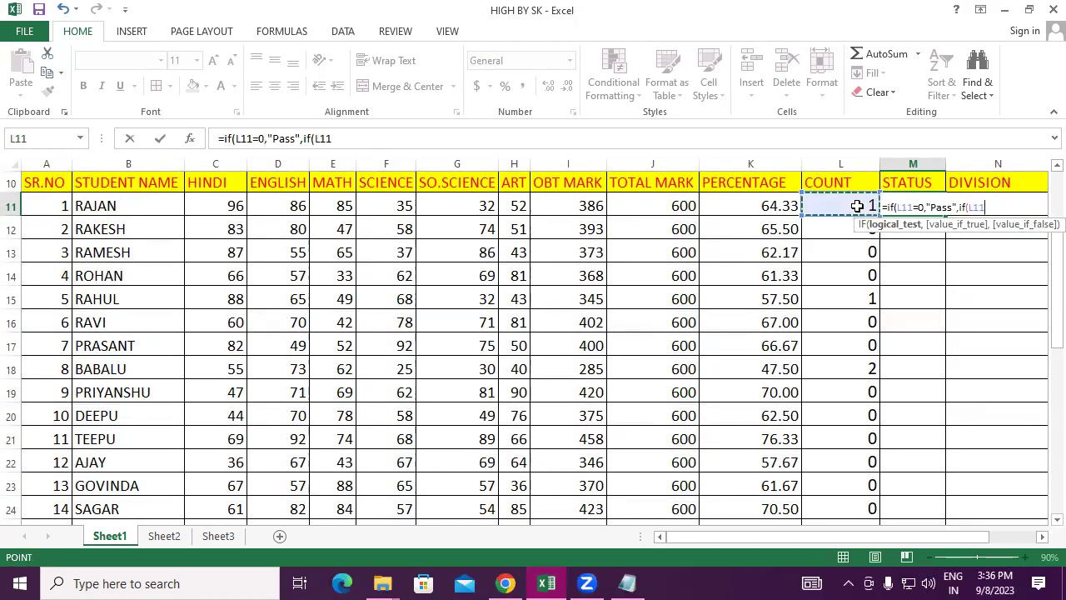
text(=1)
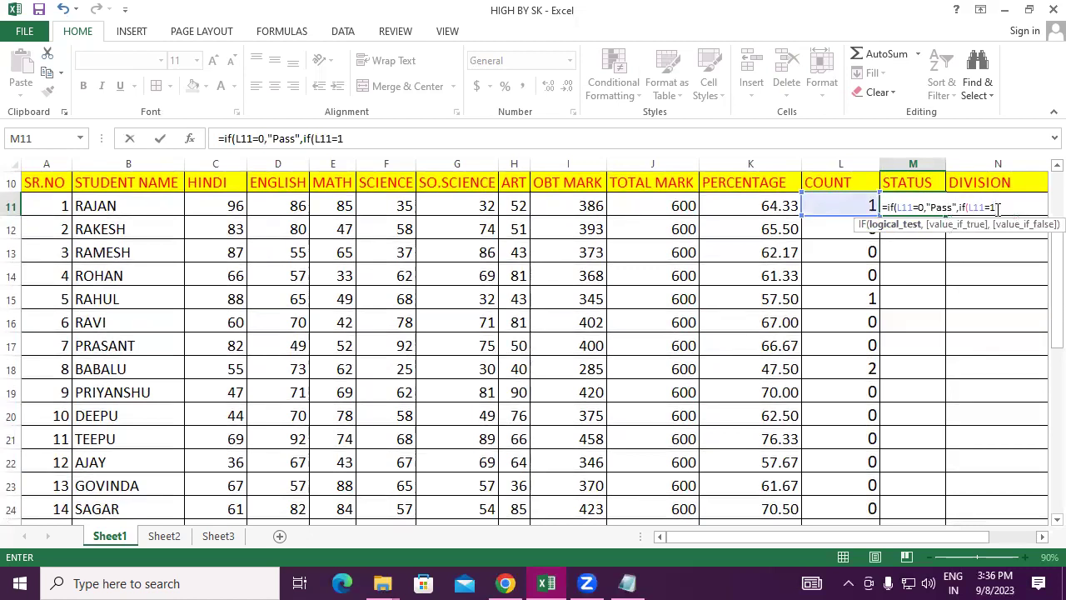
text(,")
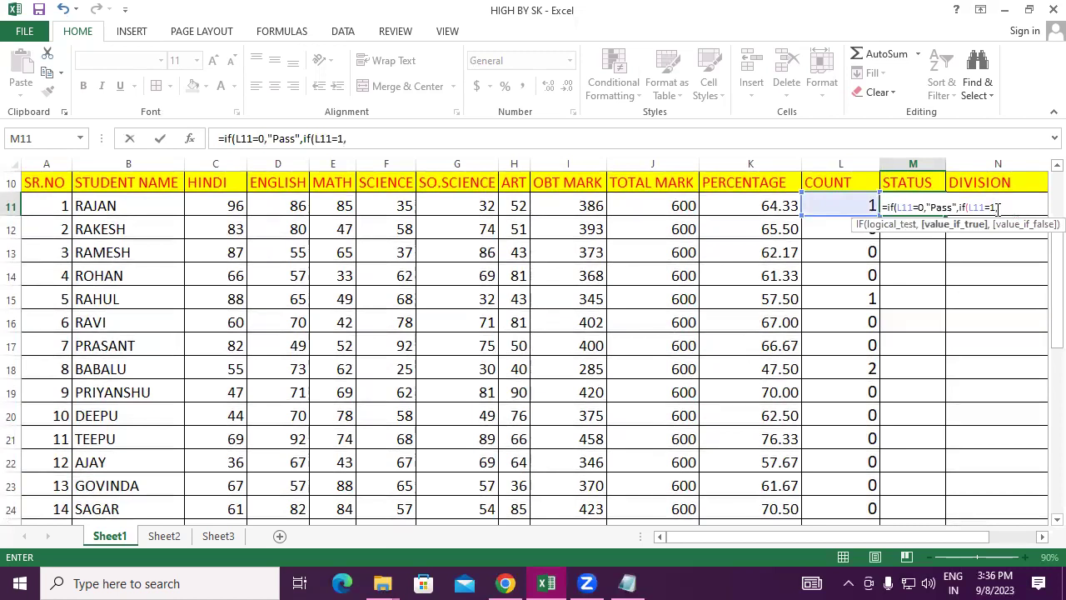
text(S)
text(P)
text(")
text(,)
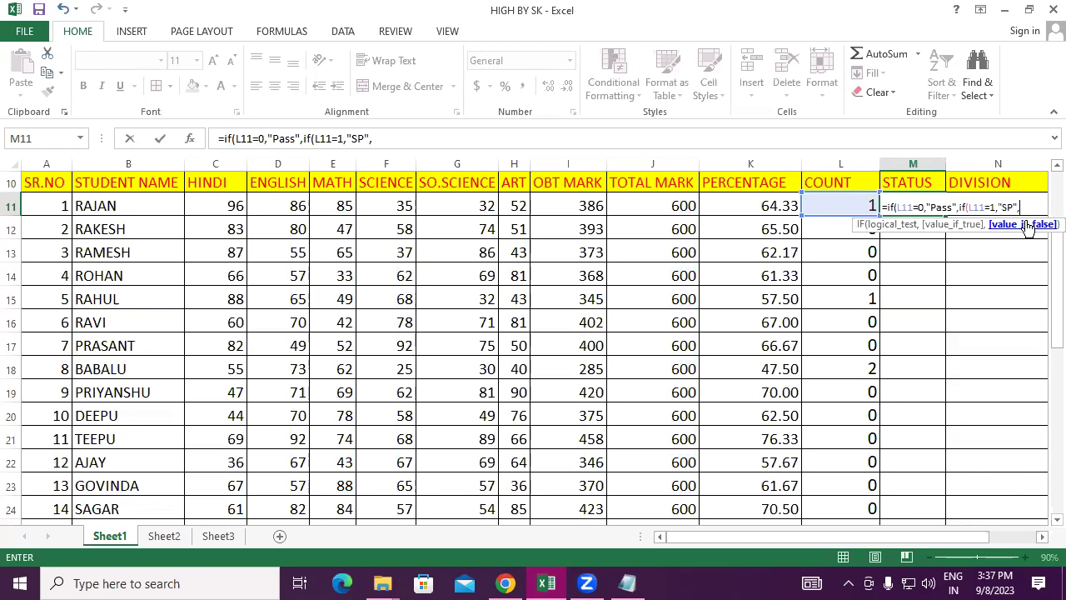
- Give "Fail" as the final result and close both IF brackets
text(")
text(Fail")
text()))
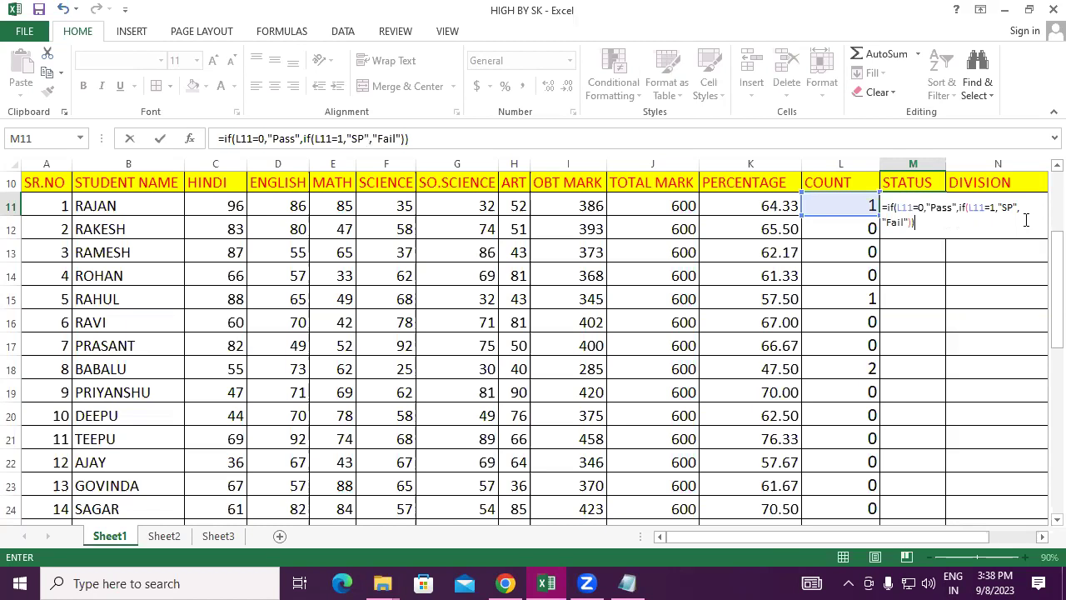
- Commit the nested IF, make M11 bold with a larger font, and fill it to M24
key(Return)
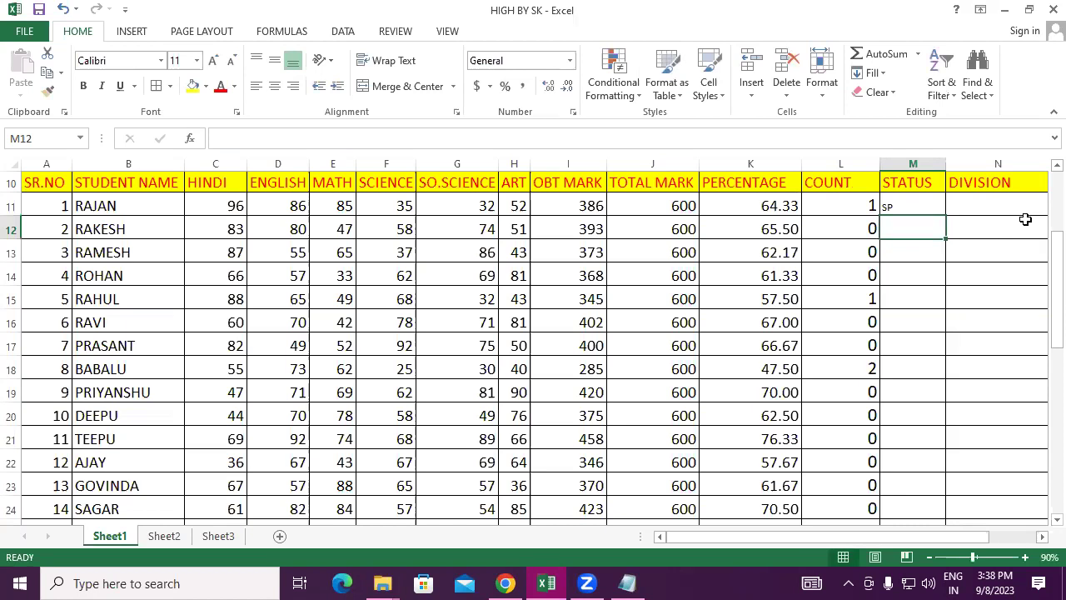
click(908, 206)
click(84, 86)
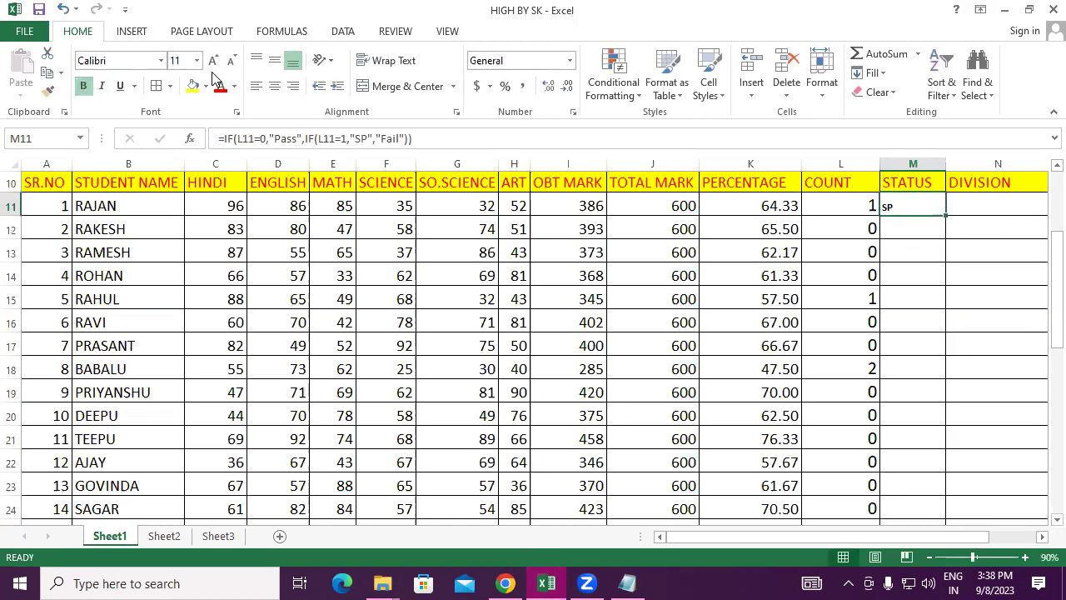
click(212, 61)
click(213, 61)
click(212, 60)
drag(946, 215, 956, 509)
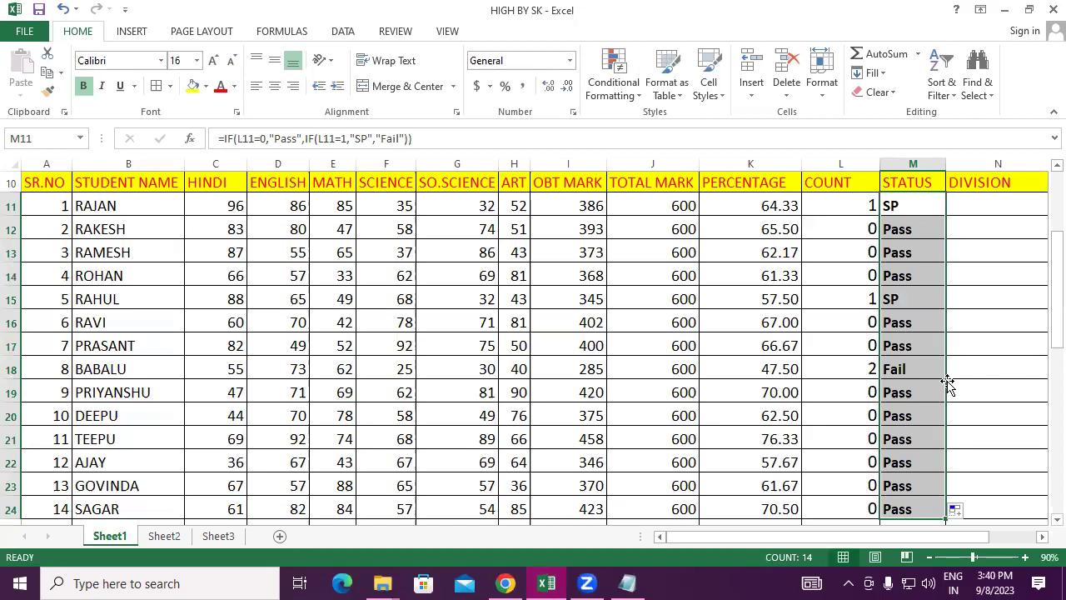
- Clear the STATUS results, enter =IF(L11=0,"Pass","Fail") in M11 and fill it to M24
key(Delete)
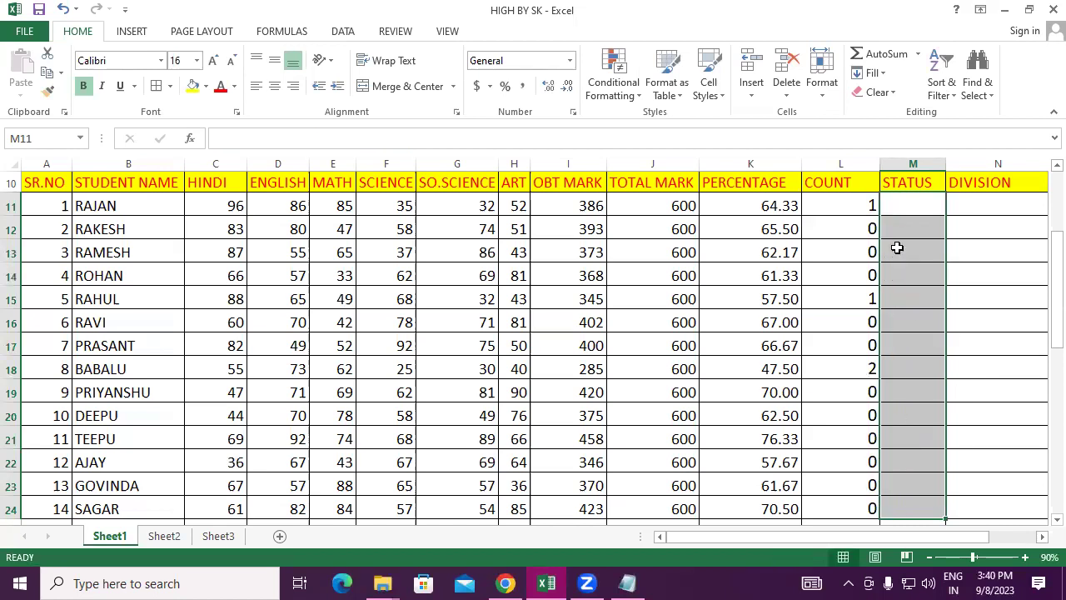
click(904, 209)
text(=)
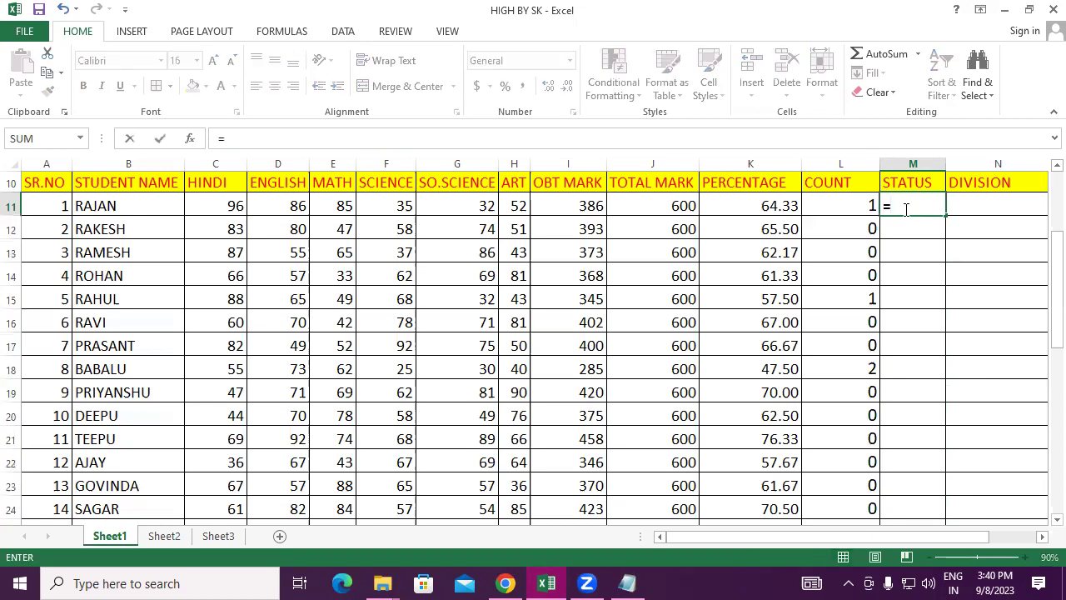
text(if()
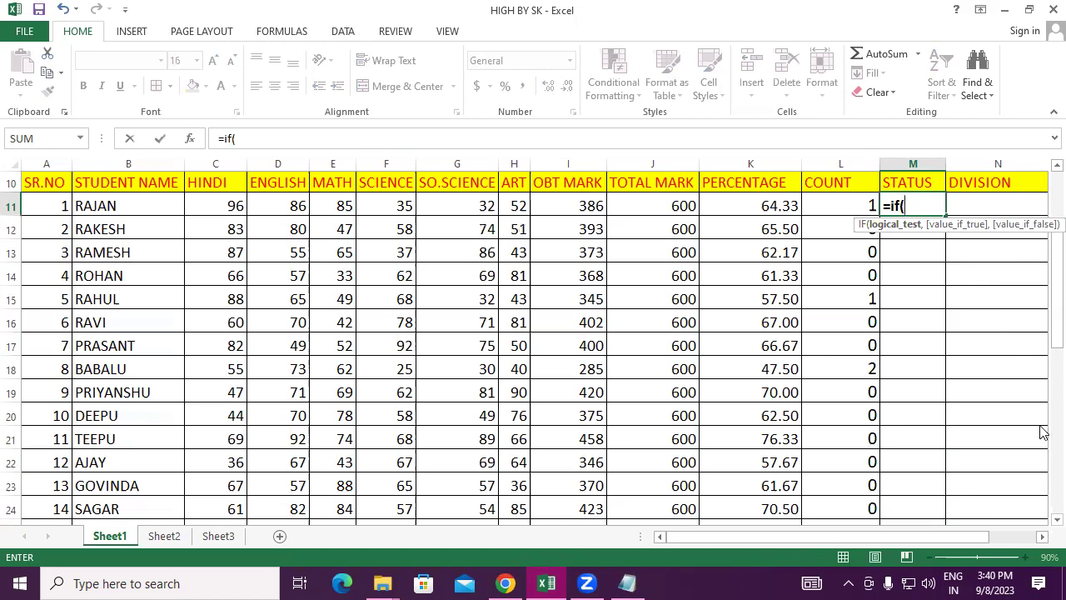
click(829, 209)
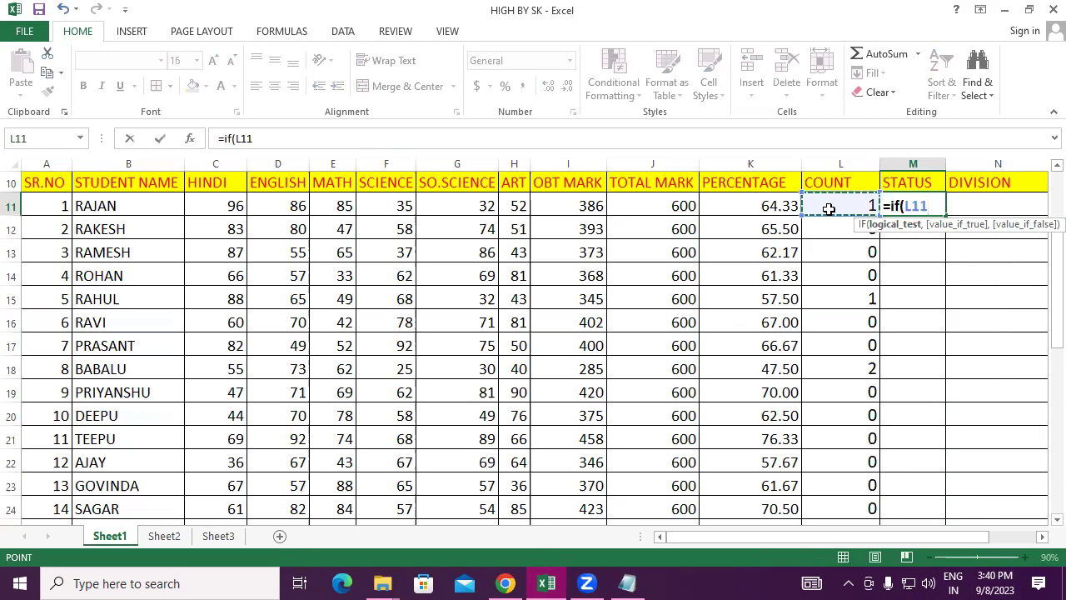
text(=)
text(0)
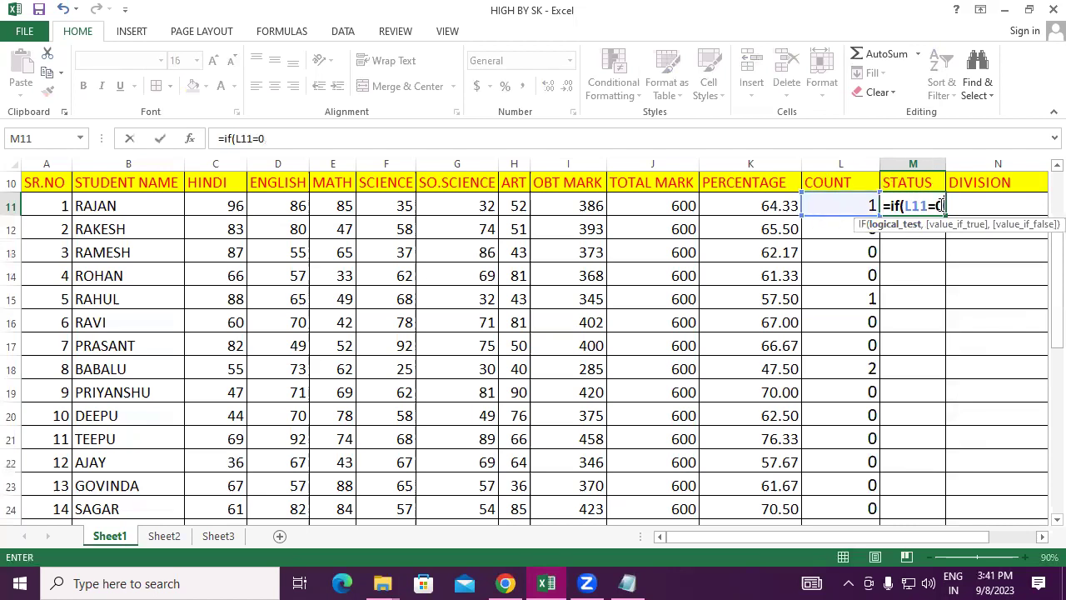
text(,)
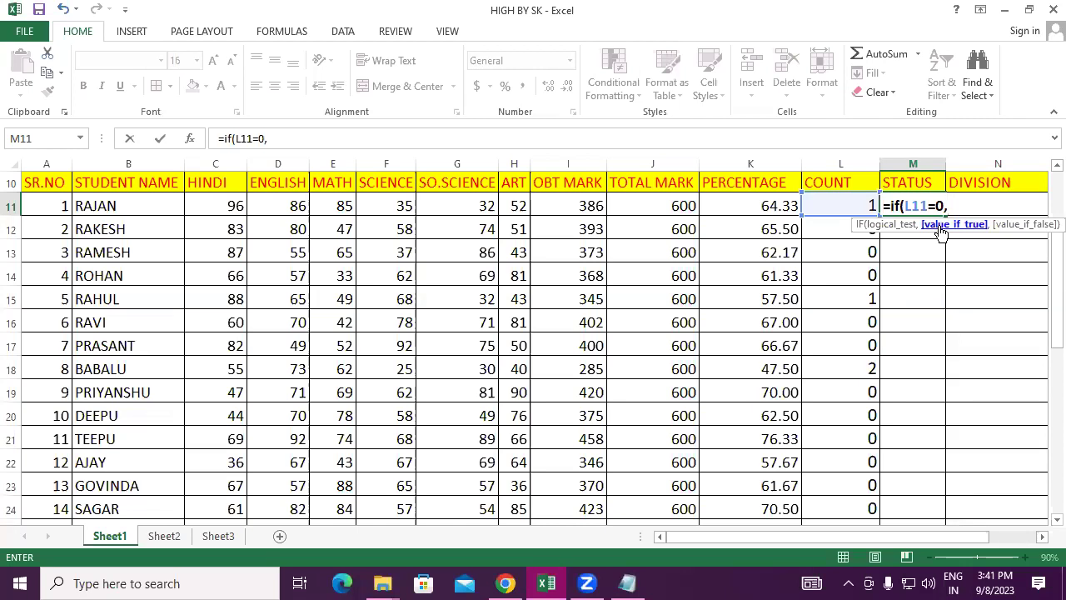
text(")
text(Pass",)
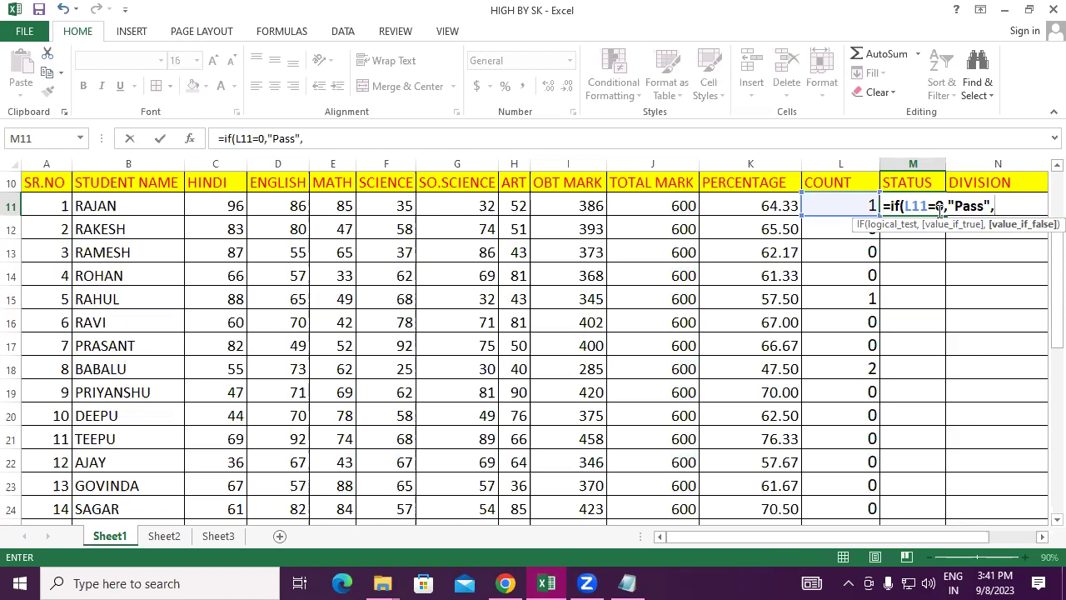
text(")
text(Fail)
text(")
text())
key(Return)
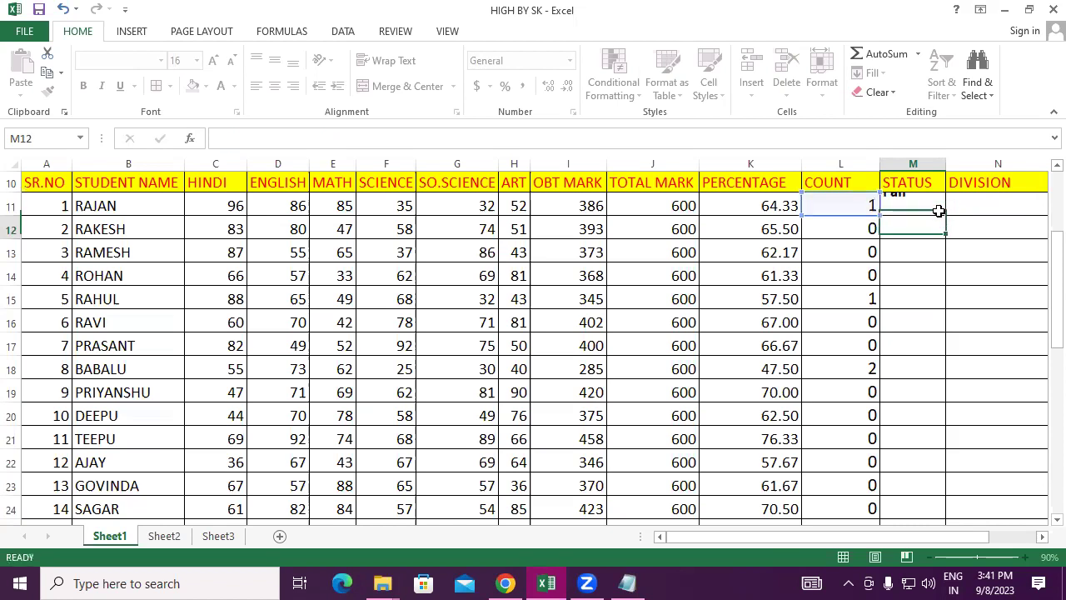
click(906, 204)
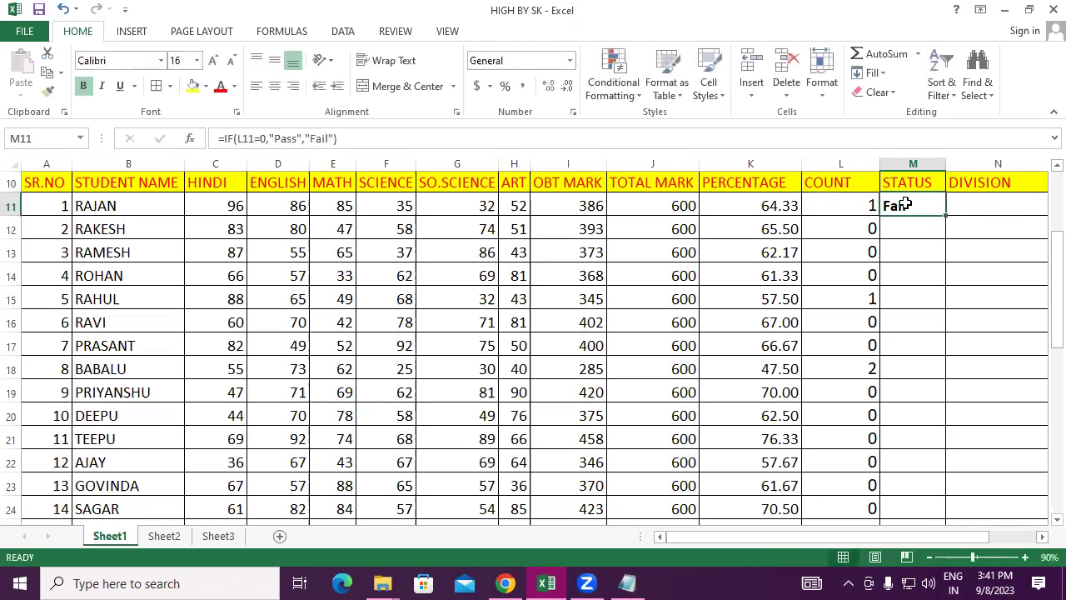
drag(946, 215, 956, 510)
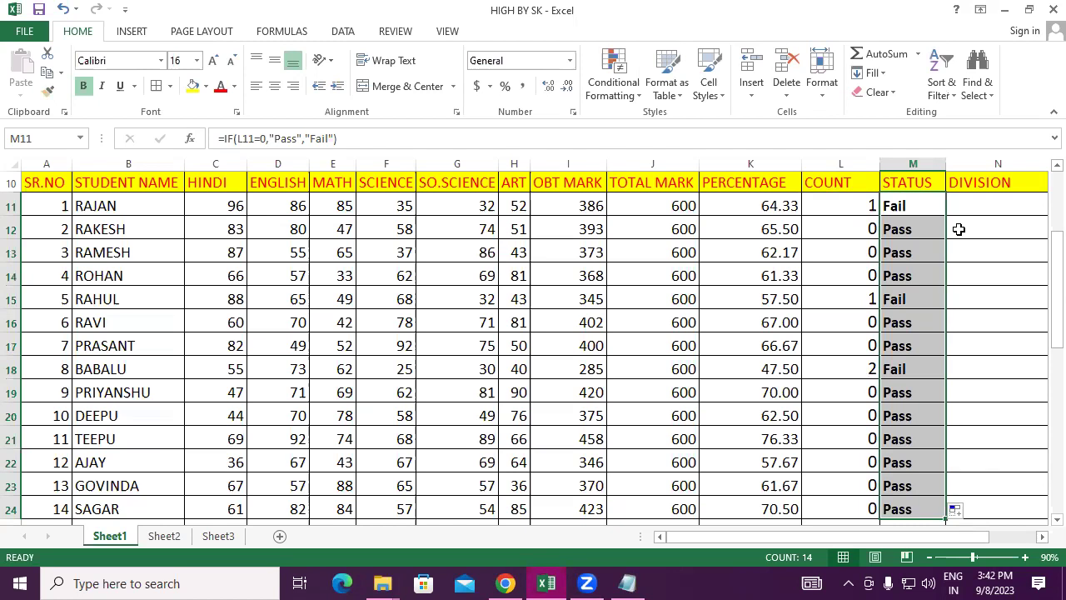
- Replace M11's "Fail" result with a nested if(L11=1,"SP") test
double_click(917, 206)
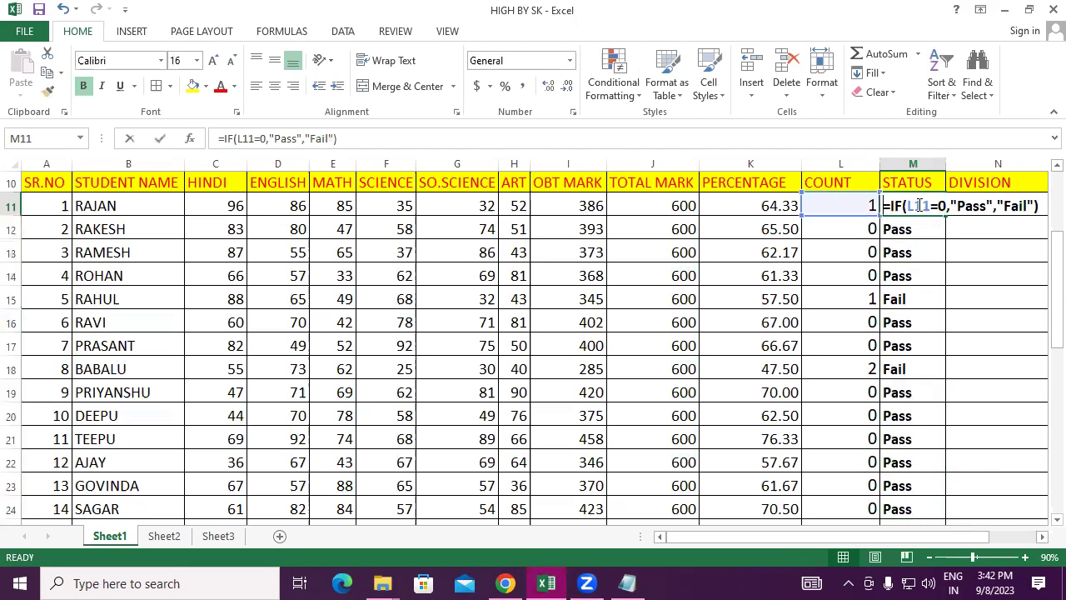
click(1034, 205)
key(BackSpace)
key(BackSpace)
key(BackSpace)
key(BackSpace)
key(BackSpace)
key(BackSpace)
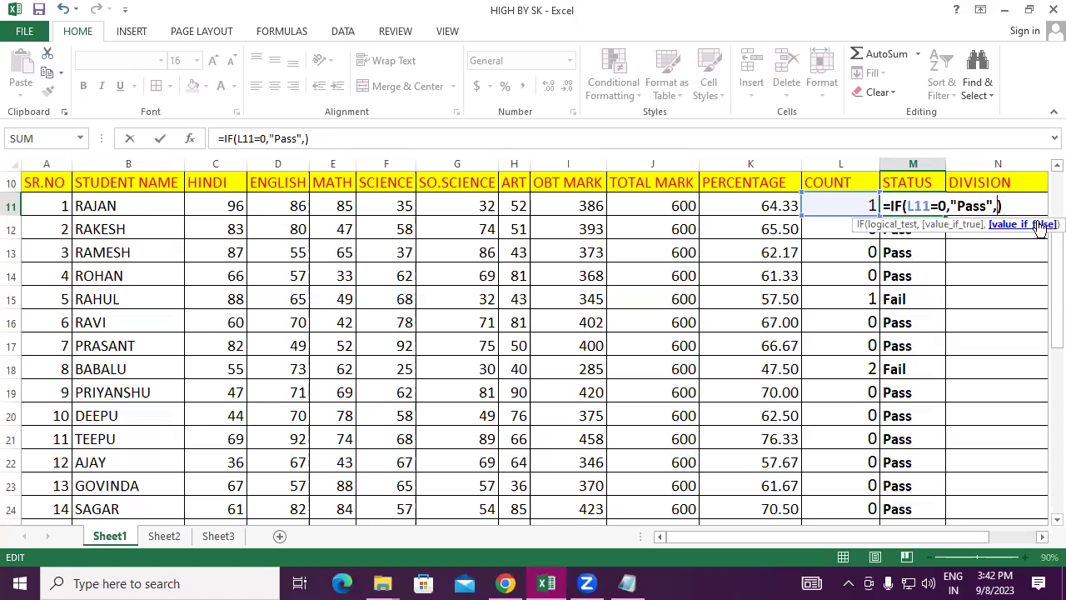
text(i)
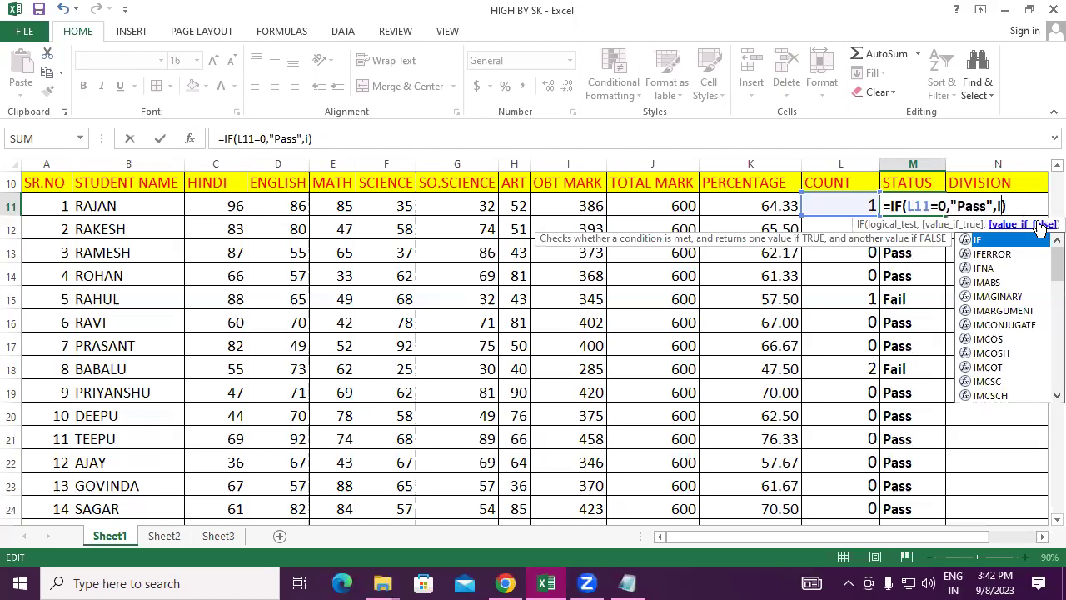
text(f()
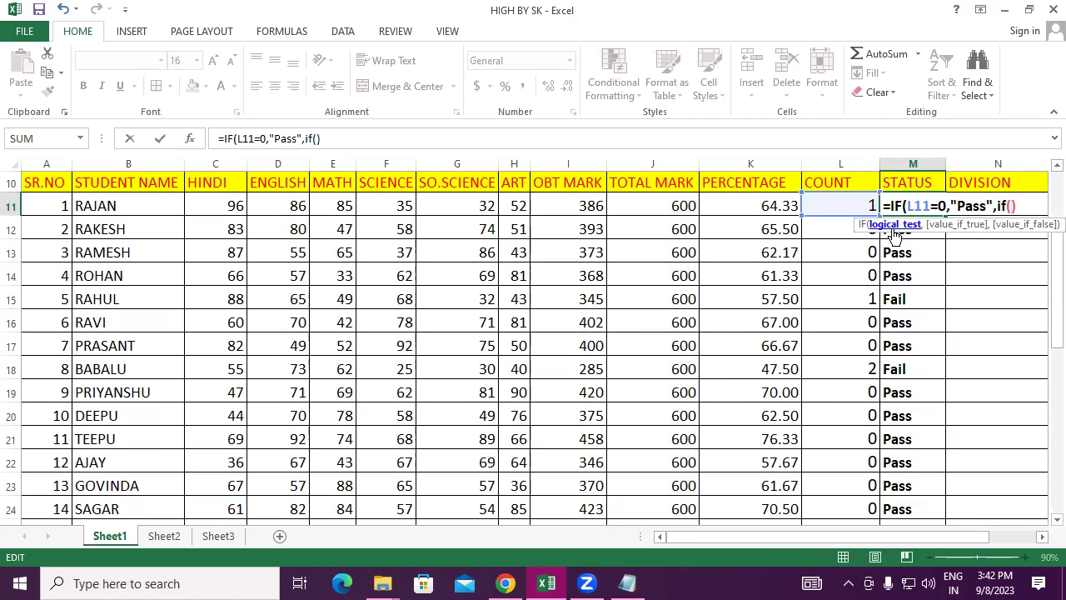
click(839, 208)
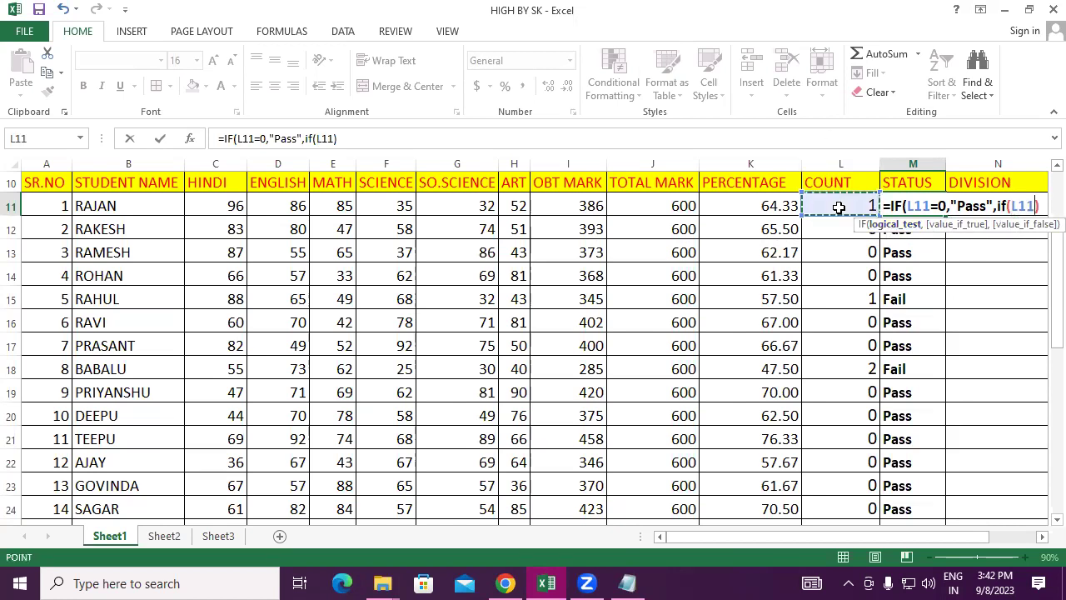
text(=)
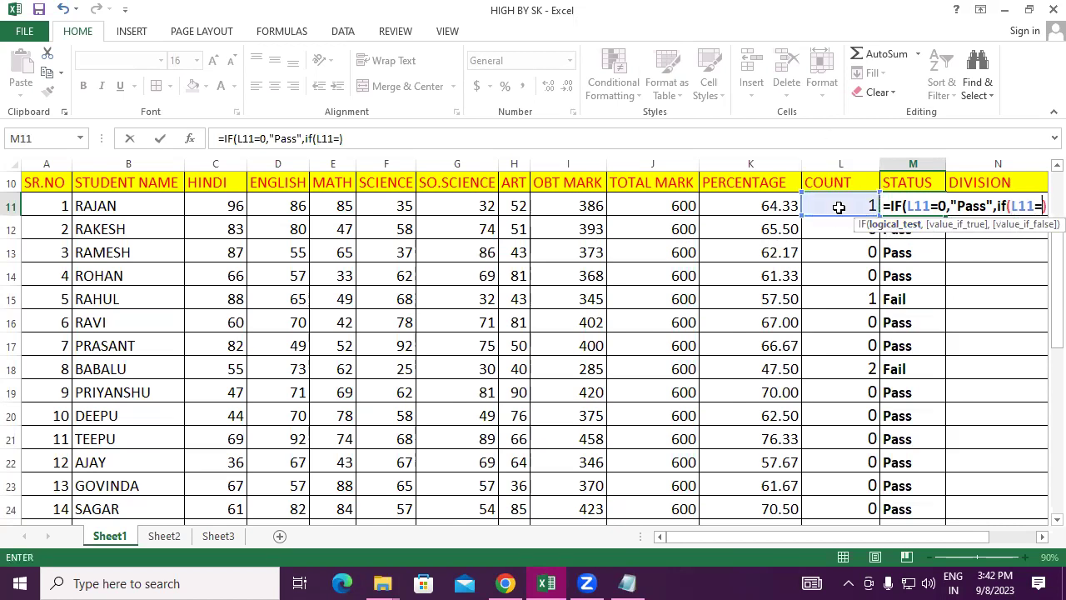
text(1,")
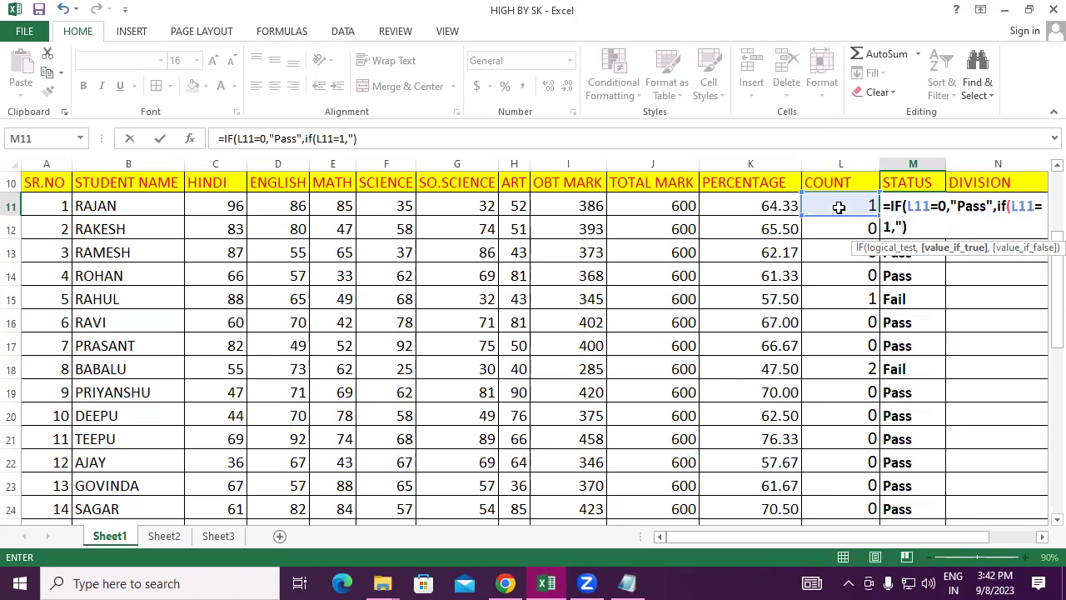
text(SP)
text("))
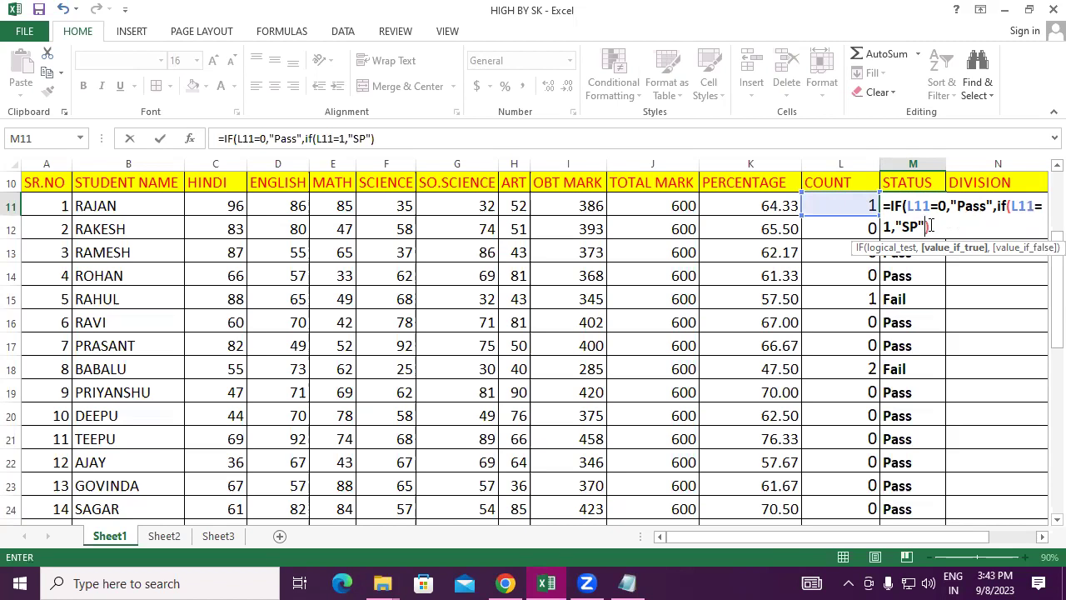
- Replace SP with the message "AUR MEHANT KARO NAHI BAHUT PITOGE" in M11's nested IF
click(904, 225)
text(AU)
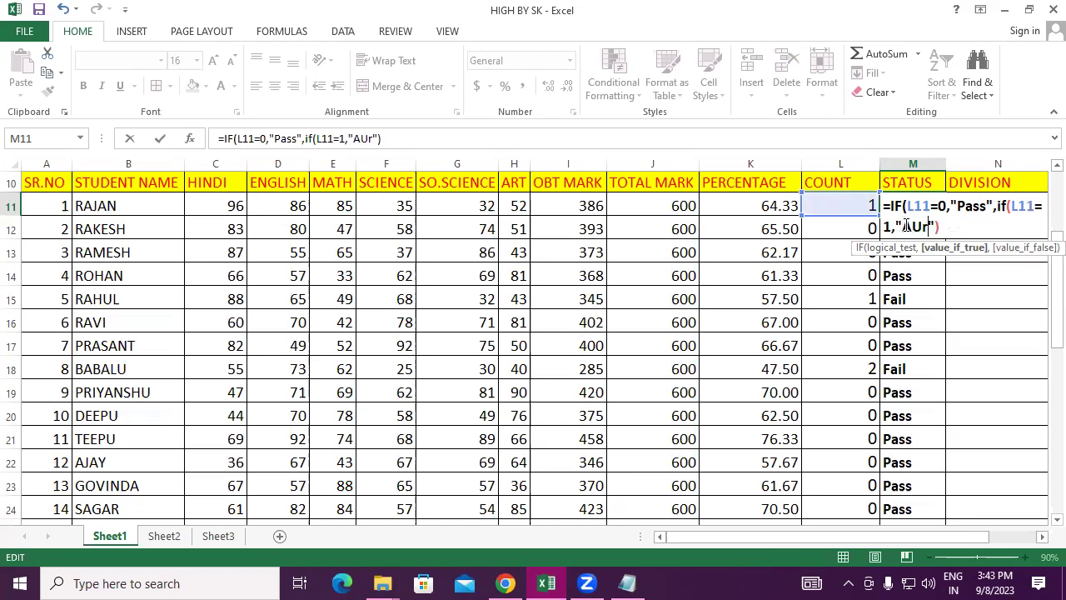
text(R Me)
key(BackSpace)
key(BackSpace)
text(me)
key(BackSpace)
key(BackSpace)
text(MEHANT KARO)
key(BackSpace)
key(BackSpace)
key(BackSpace)
text(k)
key(BackSpace)
text(KARO )
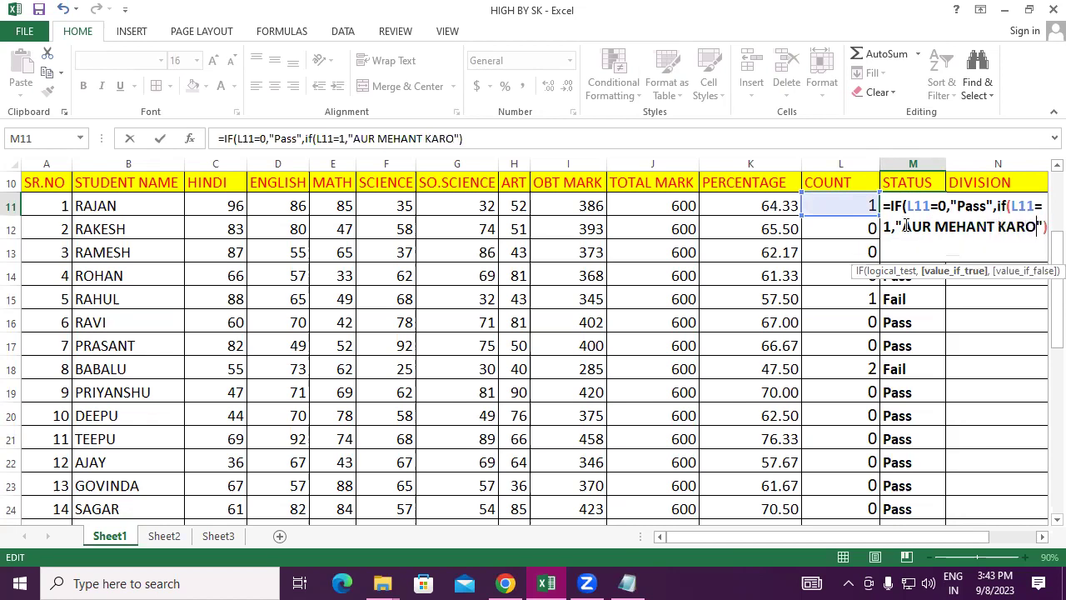
text(NAHI BAHUT PITOG)
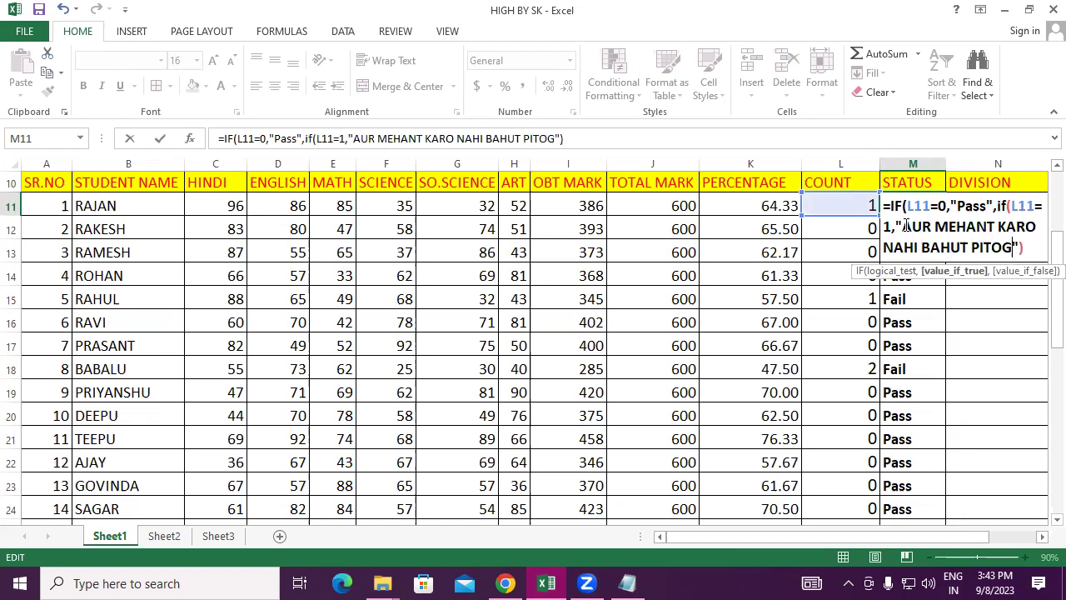
text(E")
text(,"f)
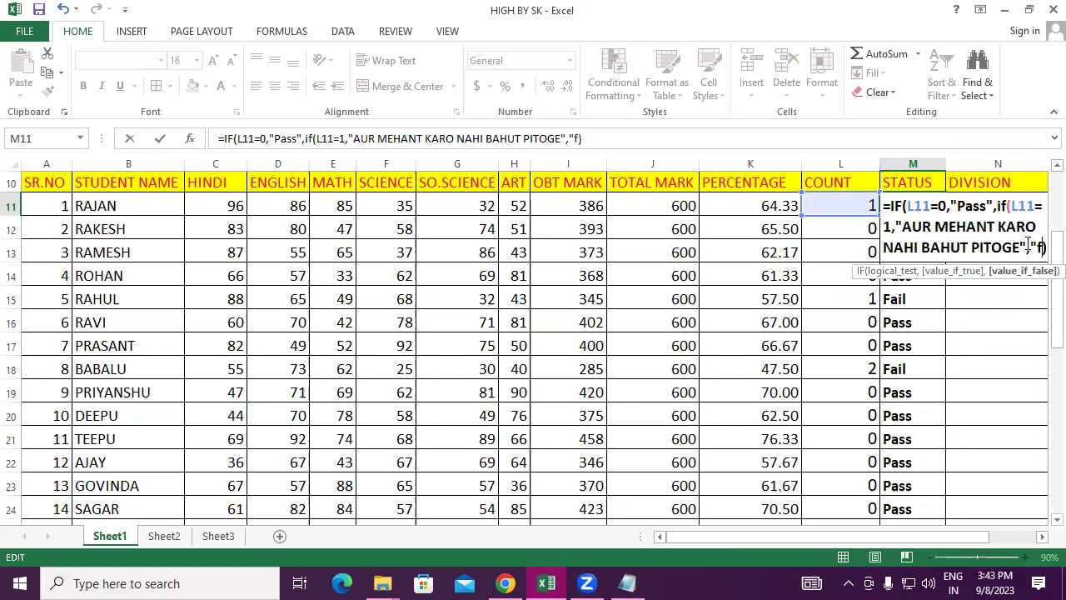
- Add "Fail" as the last result, close the brackets, and commit the formula
key(BackSpace)
text(Fail")
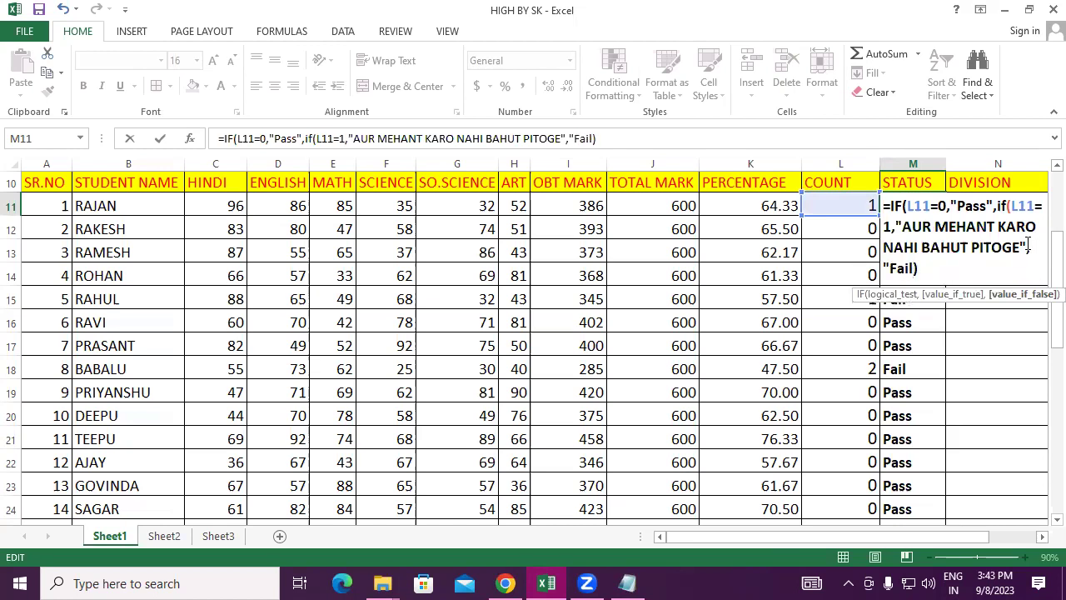
text())
text())
key(Return)
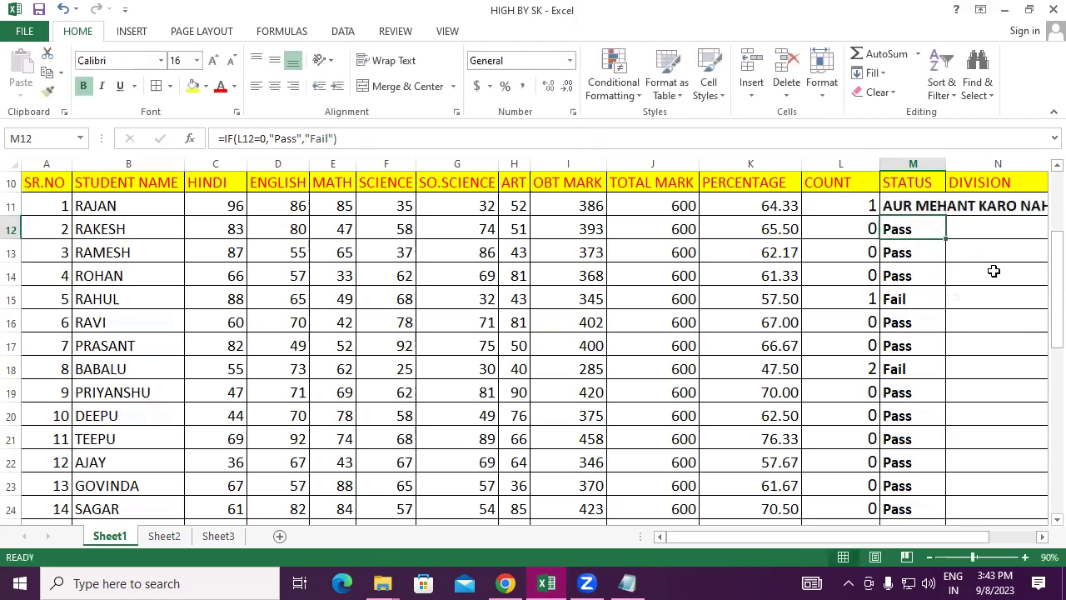
- Widen column M and fill M11's nested IF formula down to M24
double_click(947, 164)
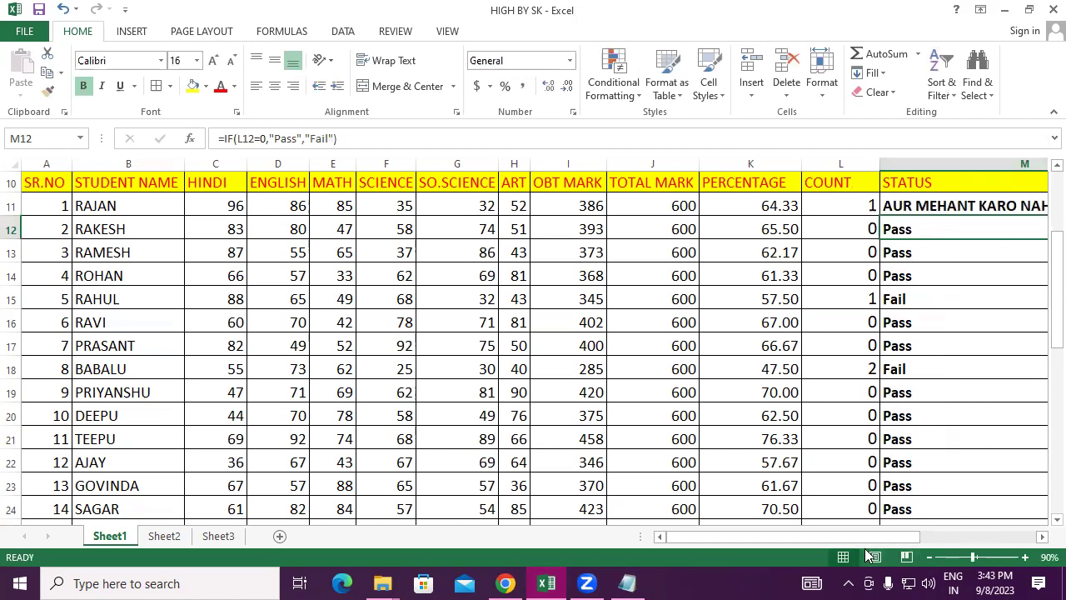
drag(867, 538, 936, 537)
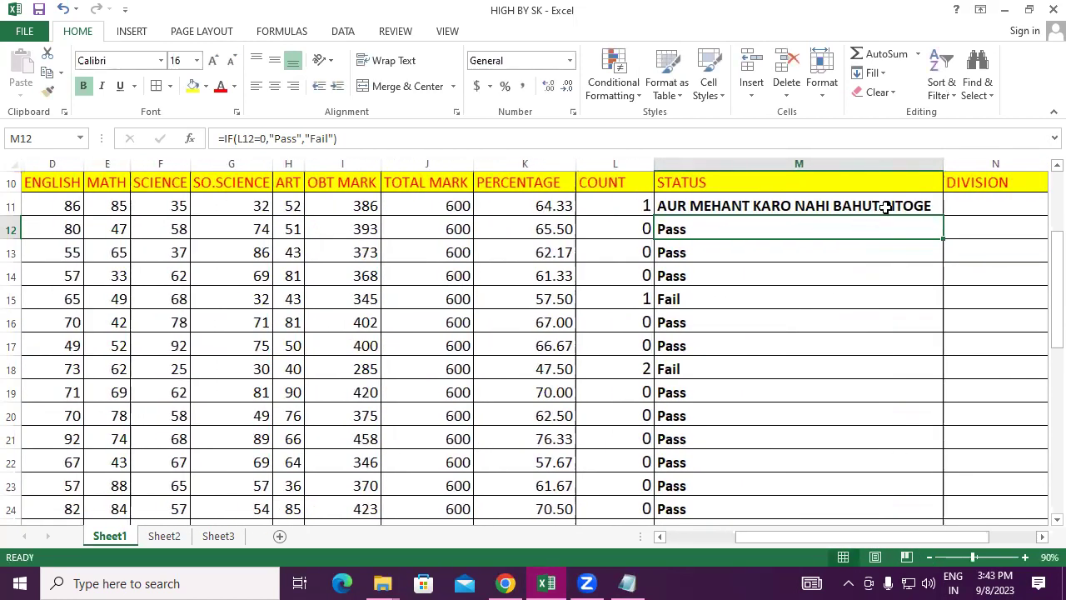
click(831, 206)
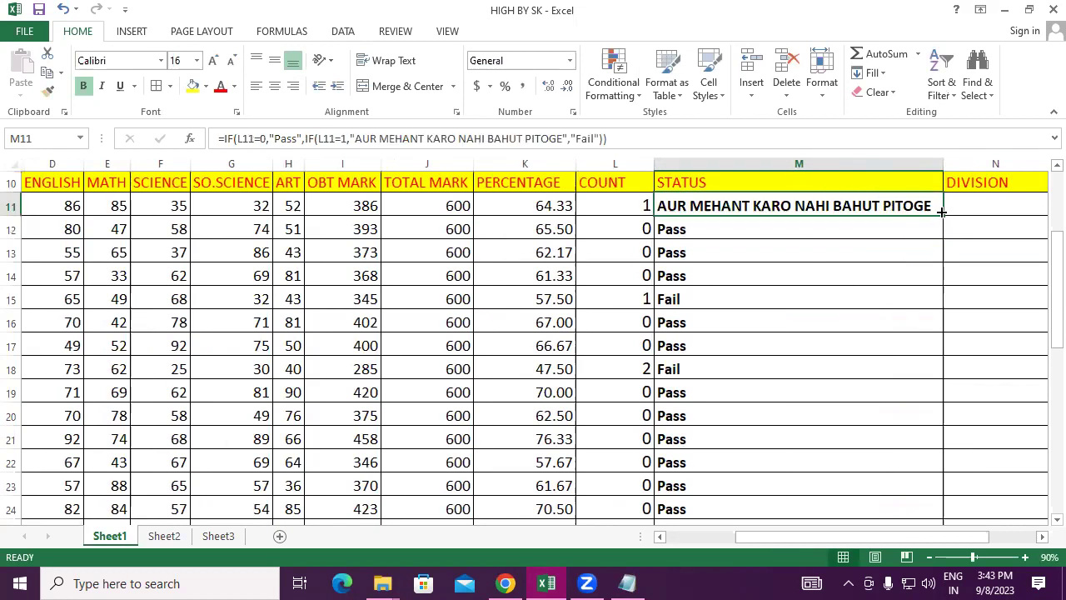
drag(942, 214, 962, 515)
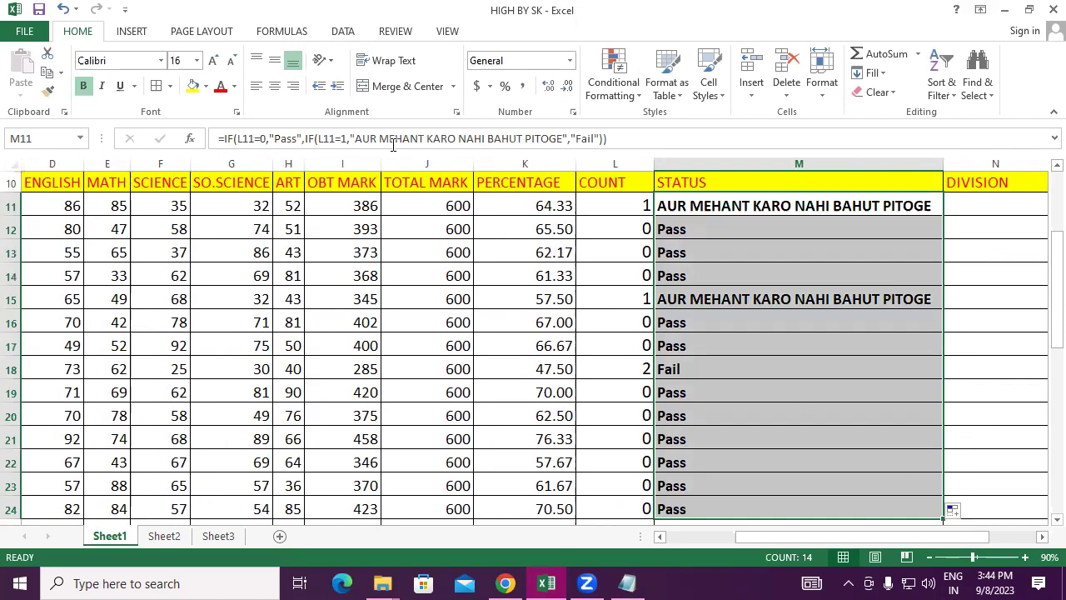
- Insert TO so M11's message reads "AUR MEHANT KARO NAHI TO BAHUT PITOGE"
click(486, 139)
text(TO)
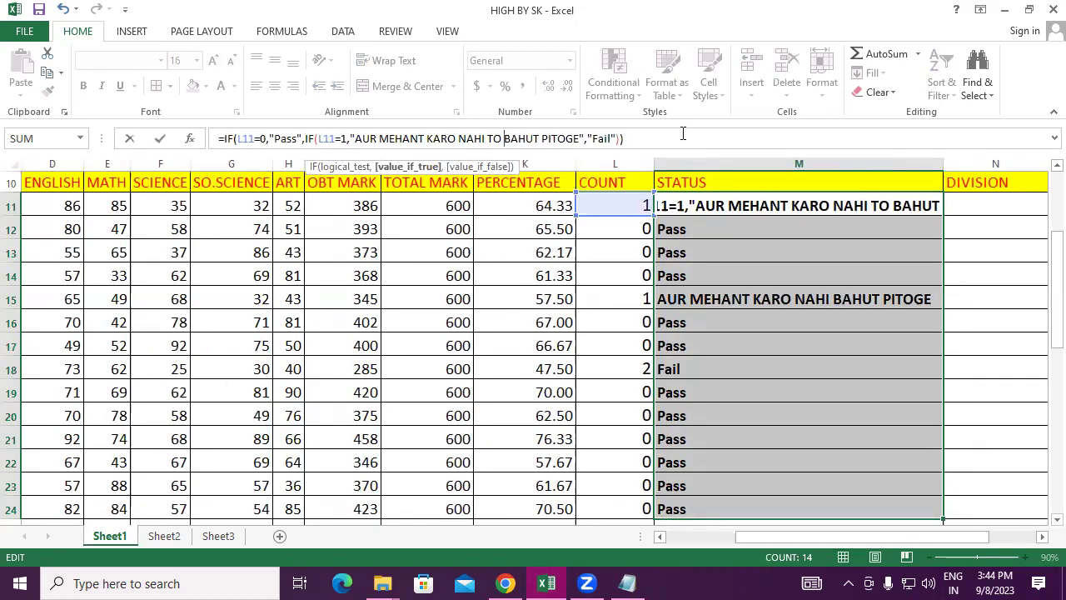
click(683, 134)
key(Return)
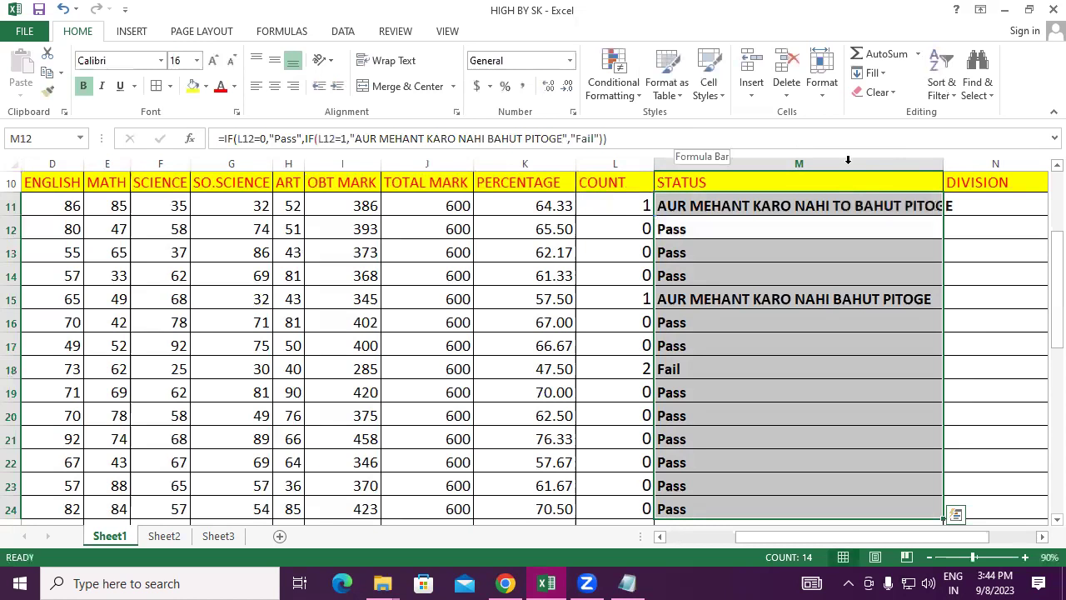
- Widen the STATUS column again and refill the formula down to row 25
drag(943, 168, 966, 168)
click(952, 206)
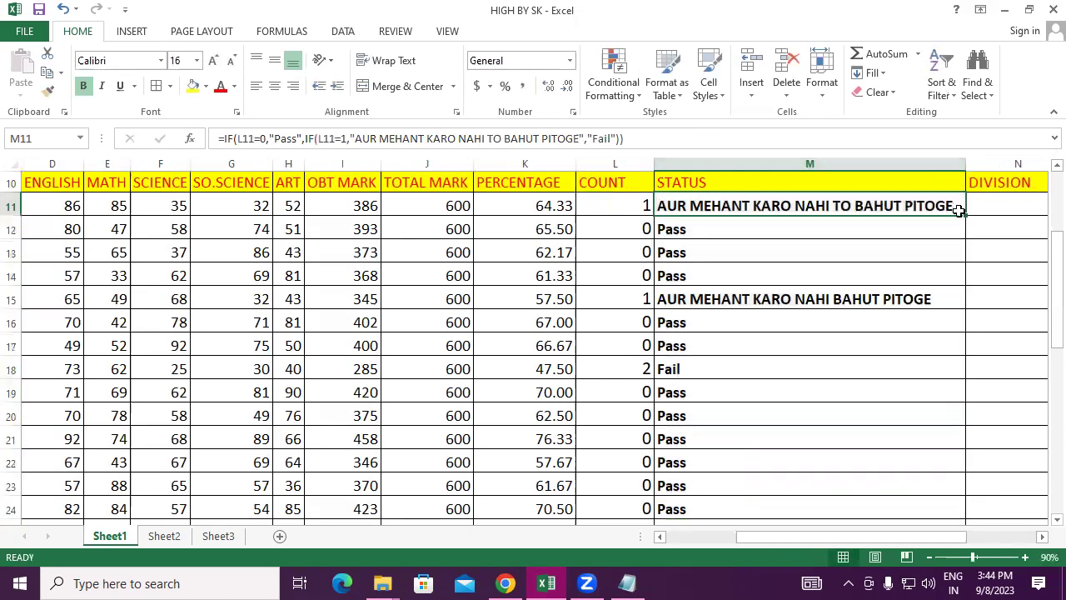
drag(964, 216, 964, 498)
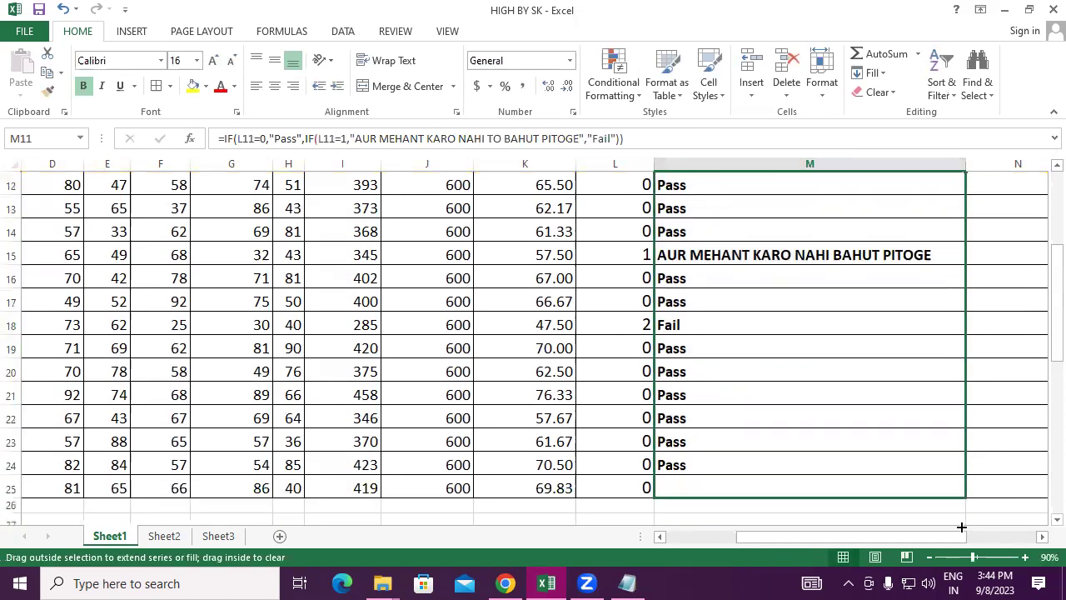
scroll(790, 322, up, 2)
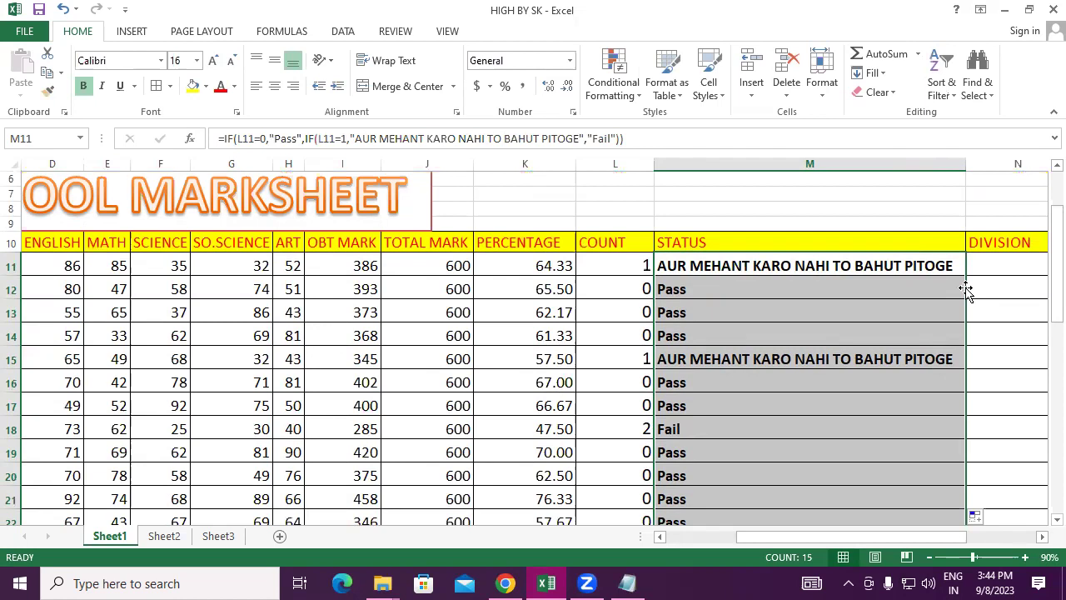
- Change the long message in M11's formula back to "SP"
double_click(855, 266)
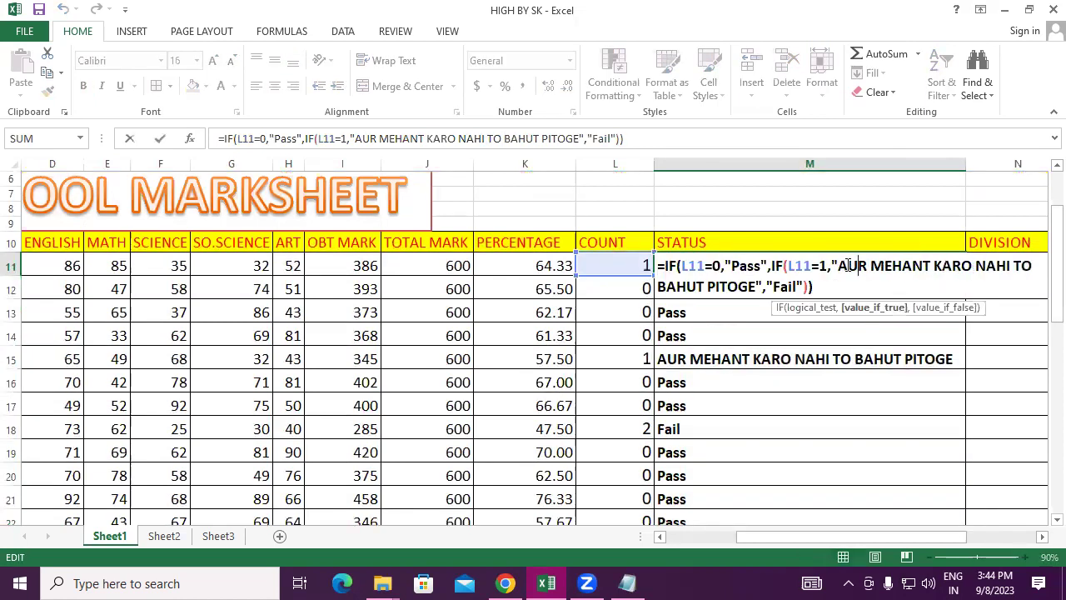
drag(355, 138, 578, 138)
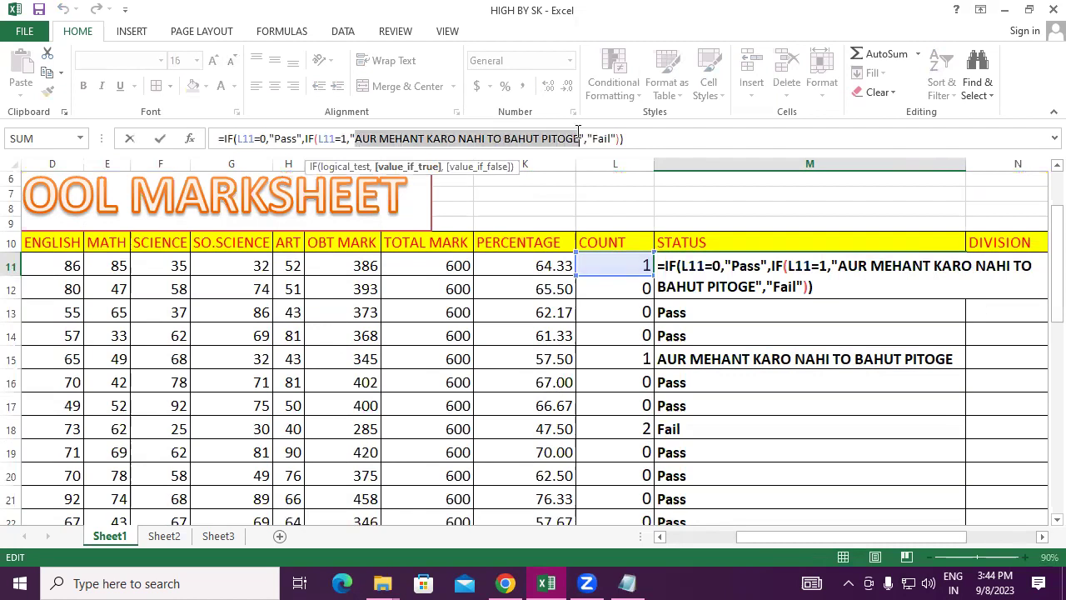
text(SP)
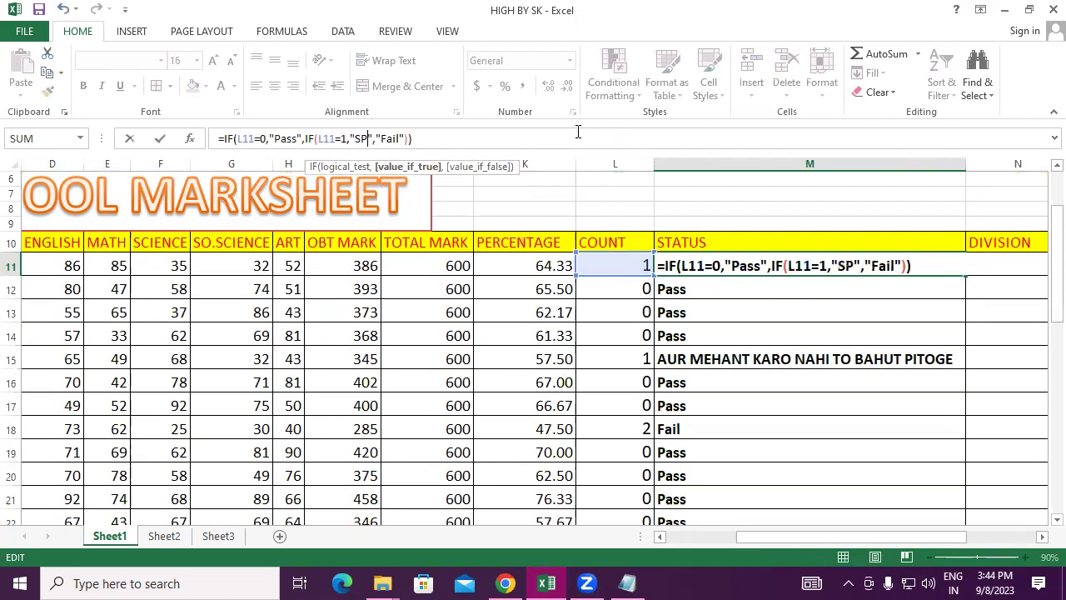
click(457, 145)
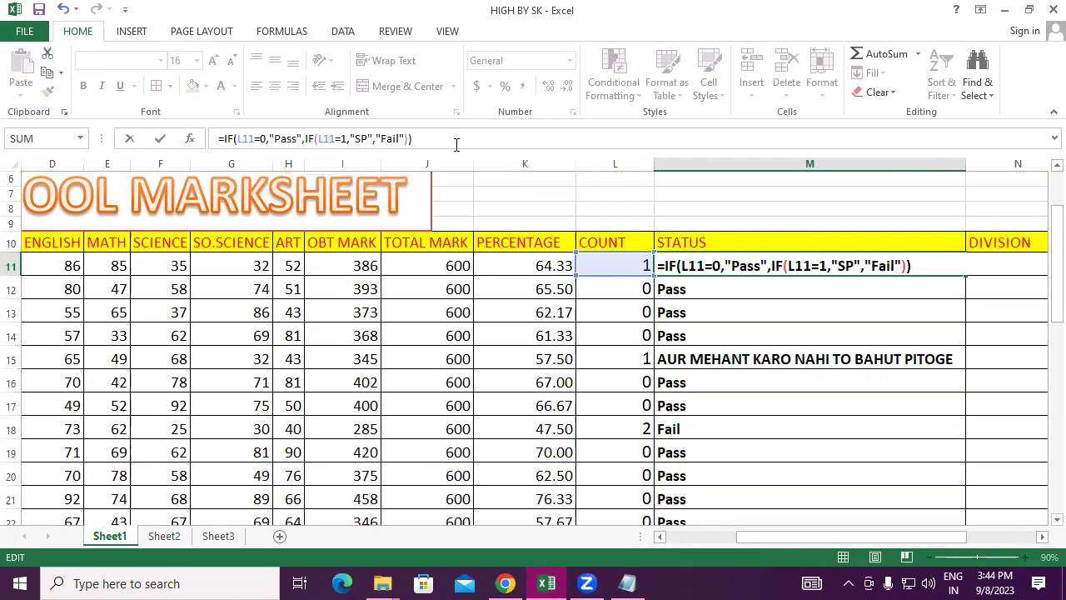
key(Return)
- Refill the updated formula down the STATUS column and deselect the range
click(884, 264)
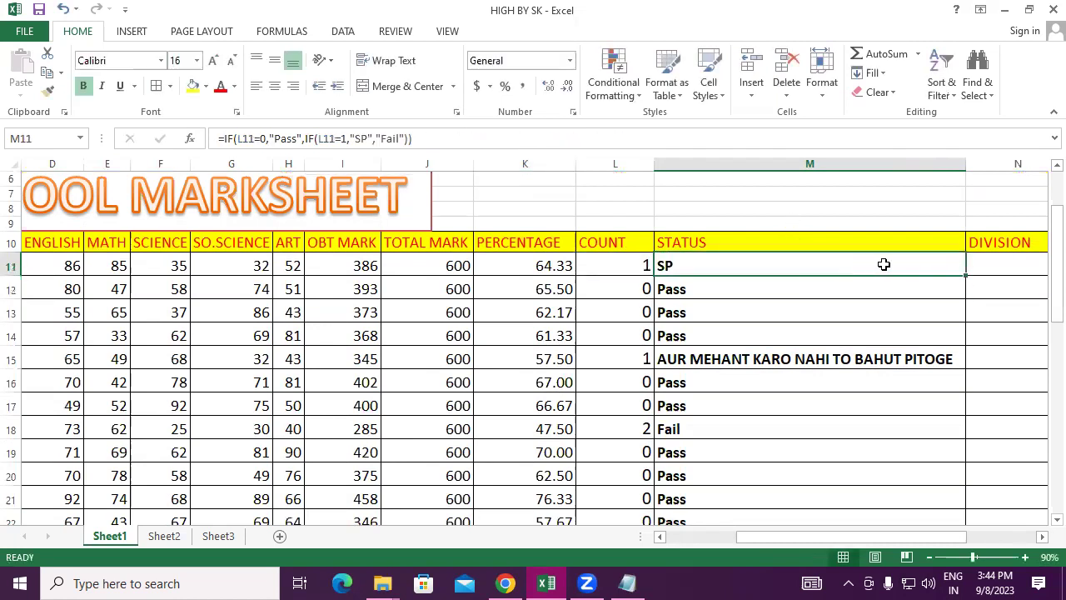
double_click(965, 276)
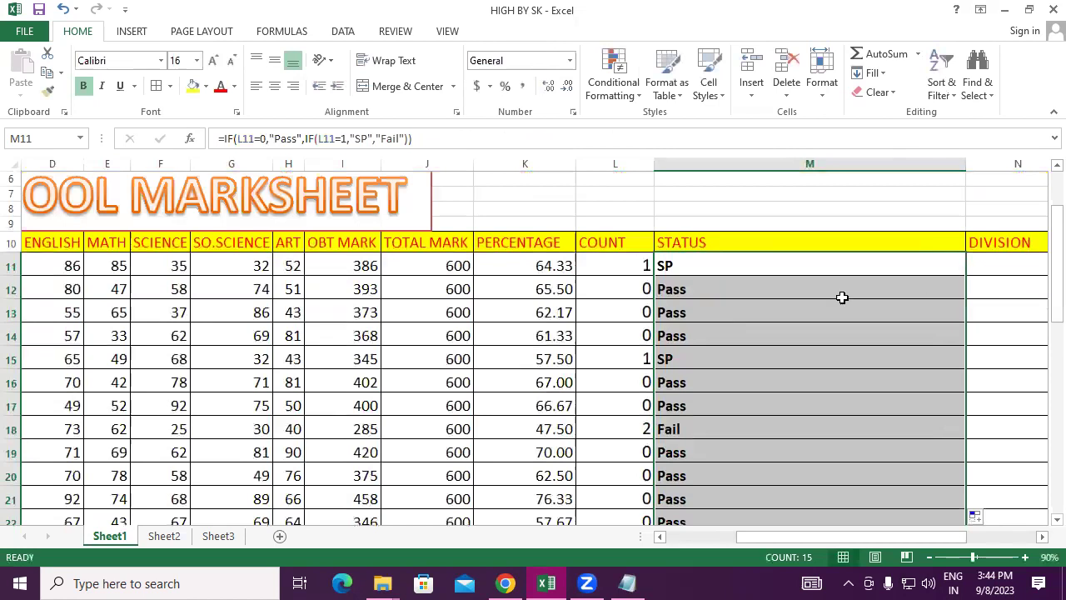
scroll(772, 305, down, 1)
scroll(761, 311, down, 1)
scroll(759, 352, up, 1)
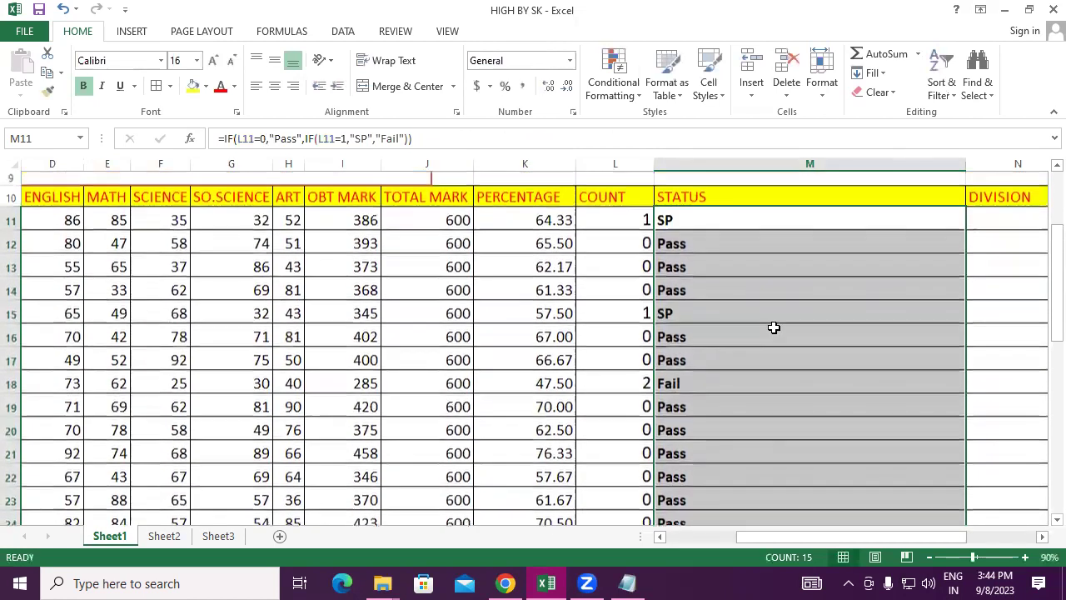
click(799, 224)
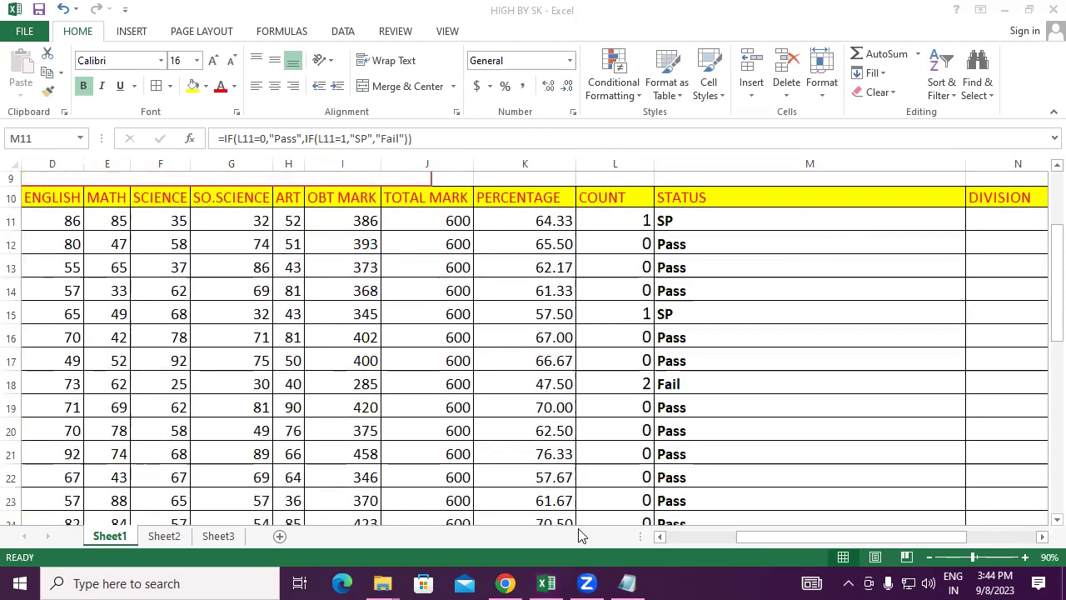
- In the Notepad notes, add a 'Status' heading on a new line below the COUNTIF notes
click(628, 583)
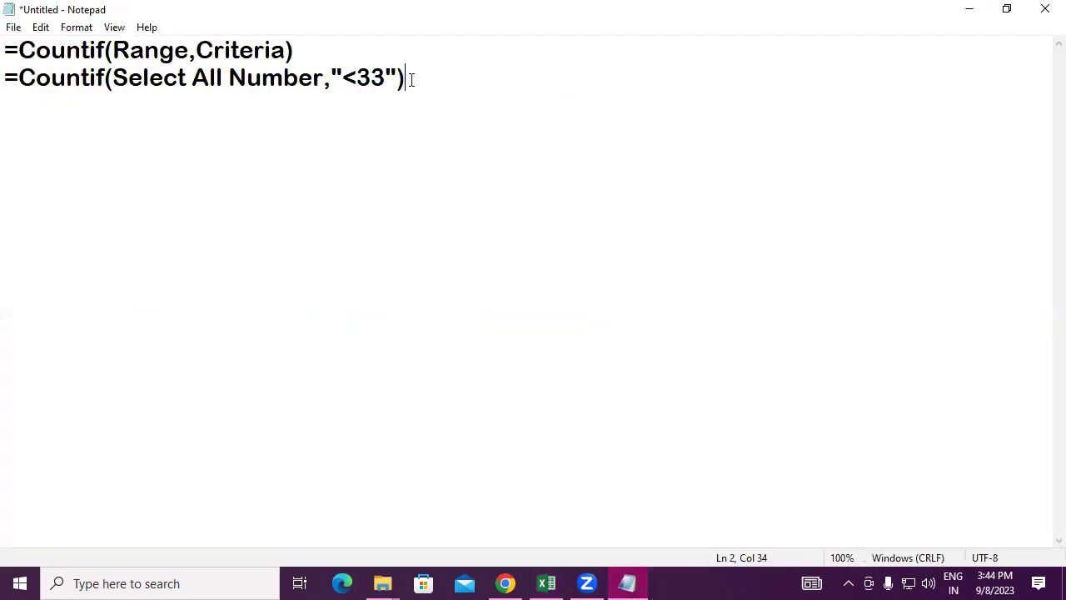
key(Return)
key(Return)
text(Status)
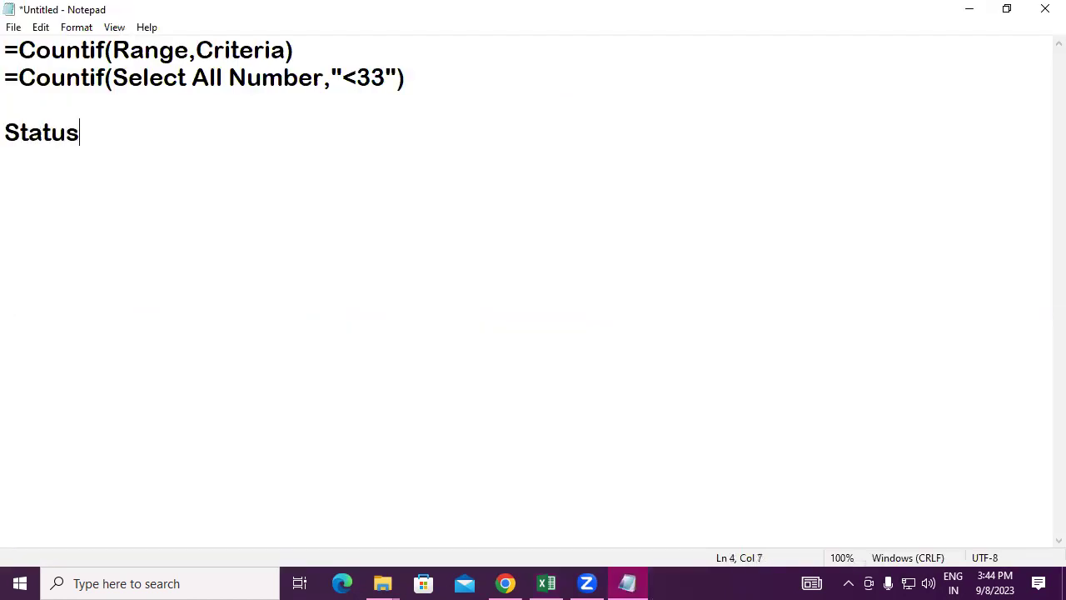
key(Return)
- Under the heading, write the IF syntax =if(Logical Test,Value if True,Value if False)
text(=)
text(if)
text(()
text(L)
text(oig)
key(BackSpace)
key(BackSpace)
text(gica)
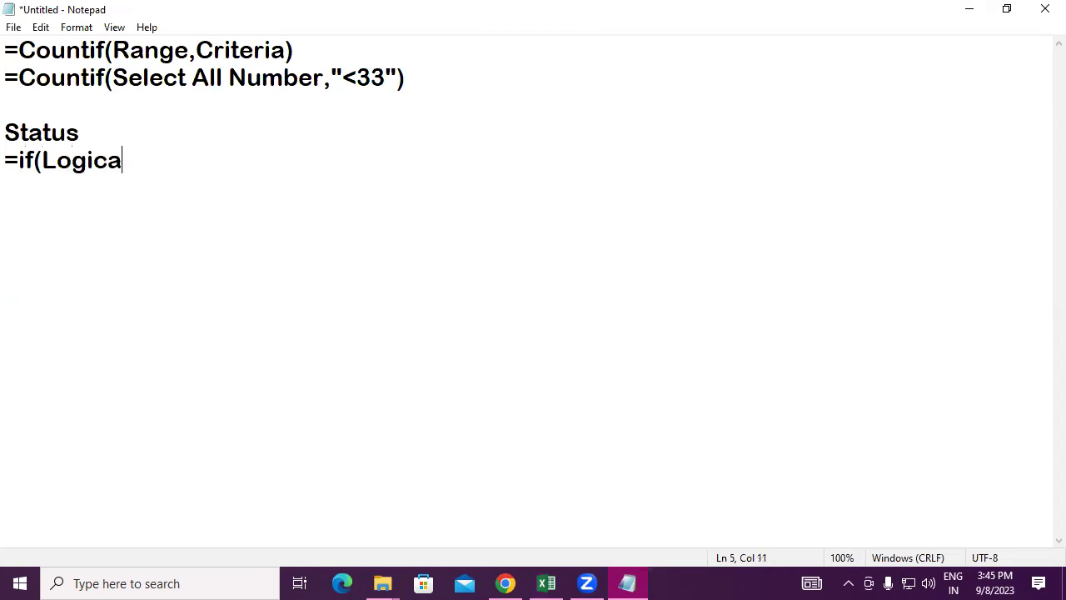
text(l Test,Value if False,)
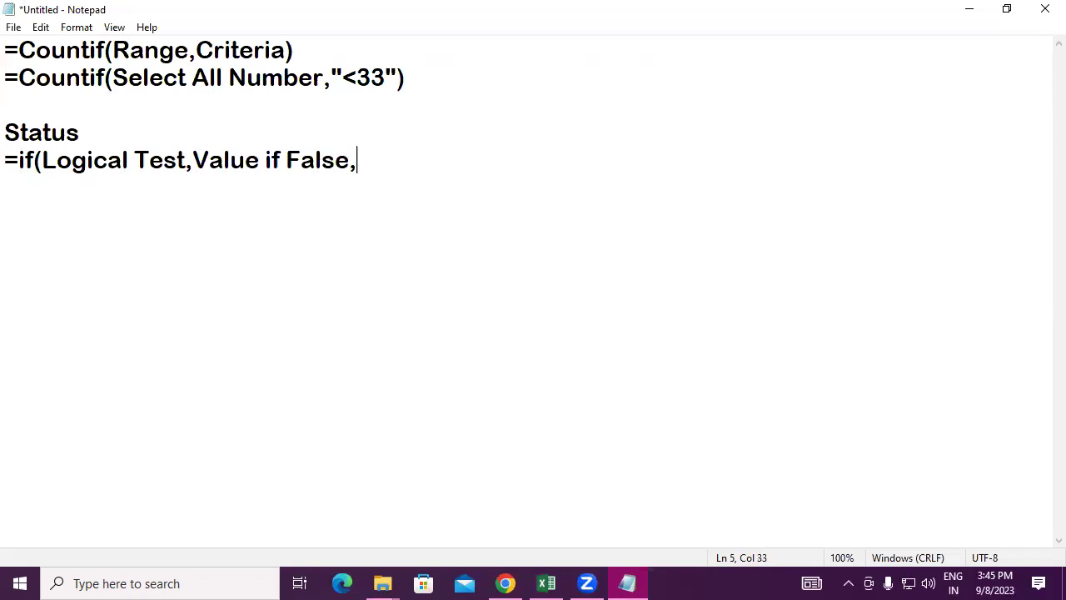
key(BackSpace)
key(BackSpace)
key(BackSpace)
key(BackSpace)
key(BackSpace)
key(BackSpace)
text(True)
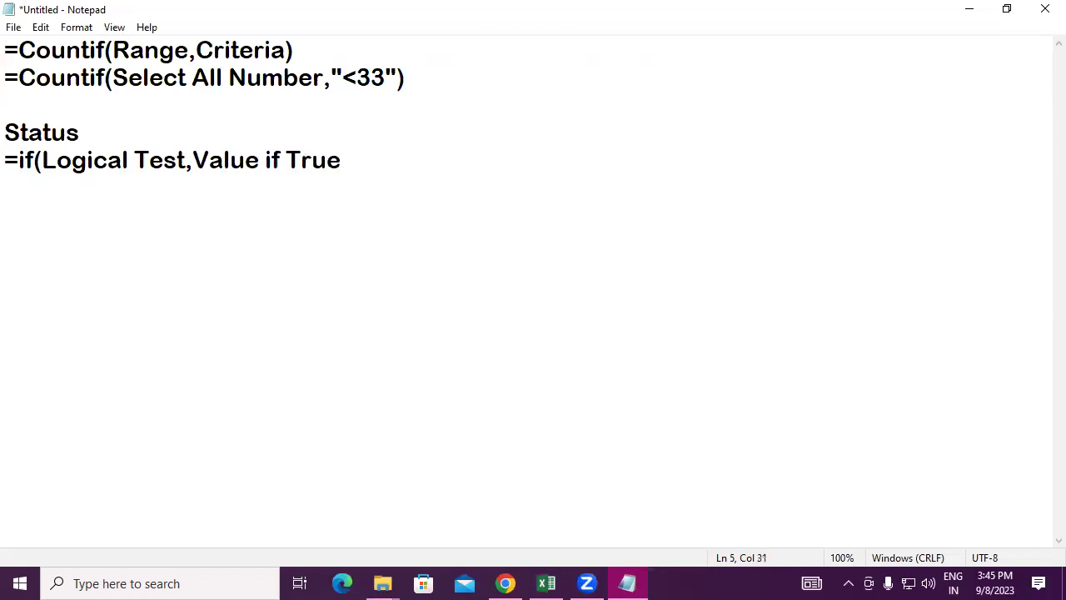
text(,F)
key(BackSpace)
text(V)
text(e if False)
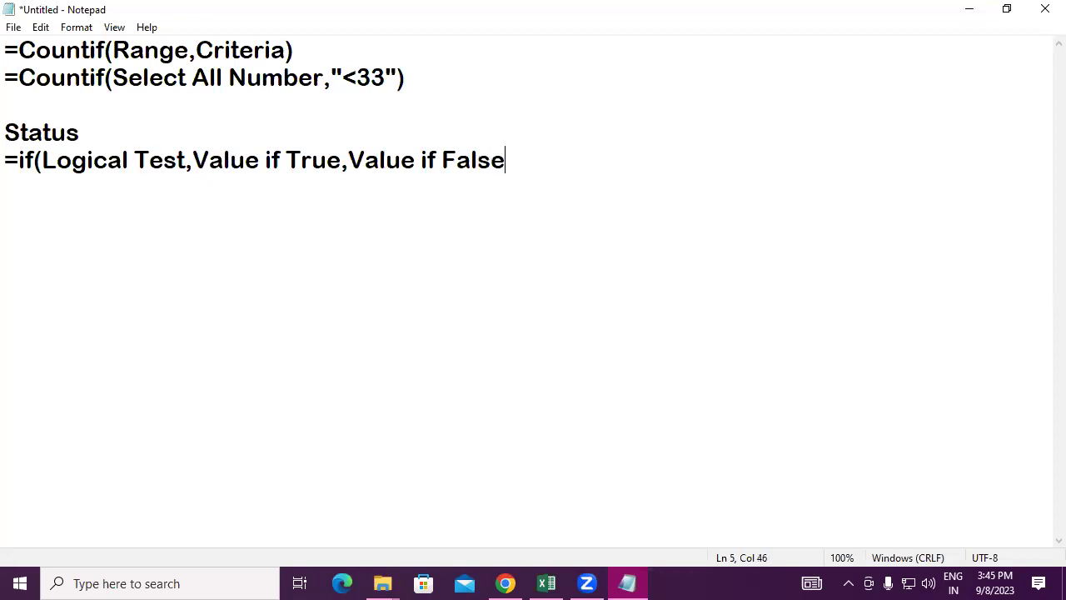
text())
- On a new line, write =if(Select Count=0,"Pass",if(Select Count=1,"SP","Fail"))
key(Return)
text(=)
text(if()
text(Slect)
key(BackSpace)
key(BackSpace)
key(BackSpace)
key(BackSpace)
text(elct)
key(BackSpace)
key(BackSpace)
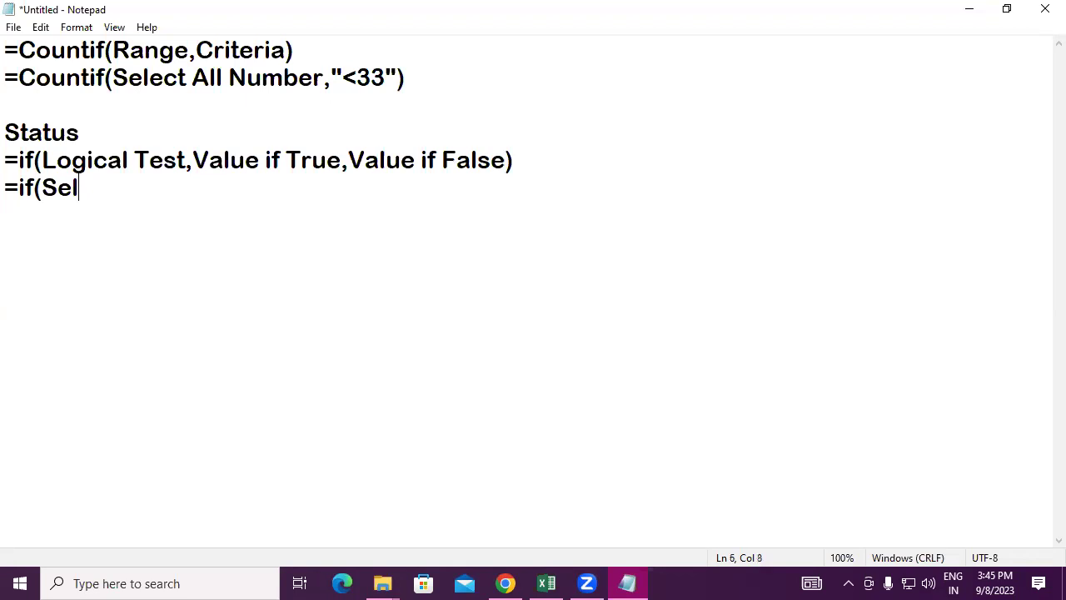
text(ect )
text(Count=0,)
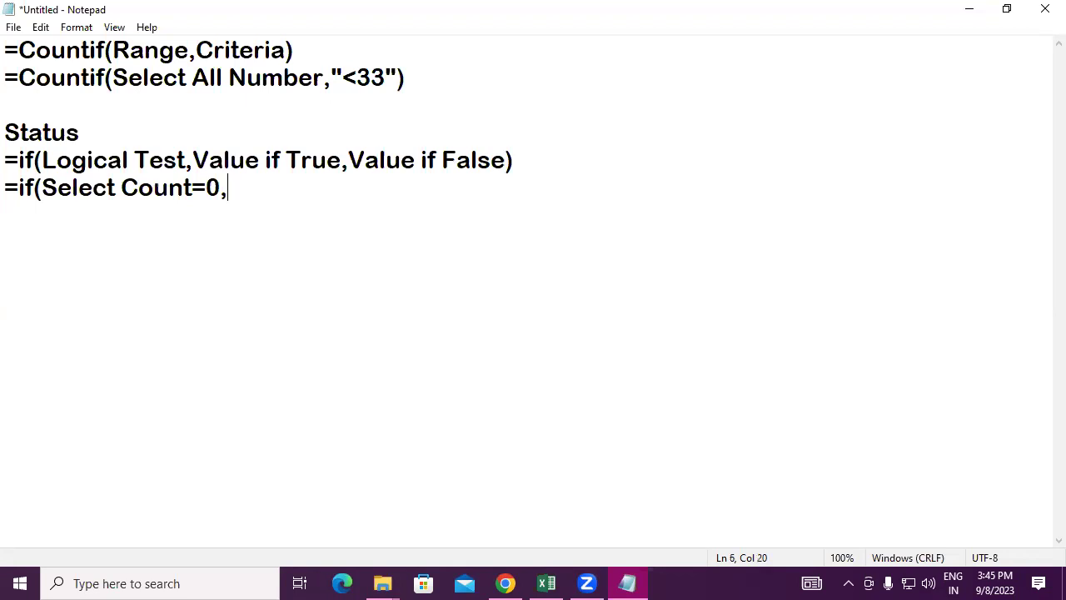
text(")
text(Pass")
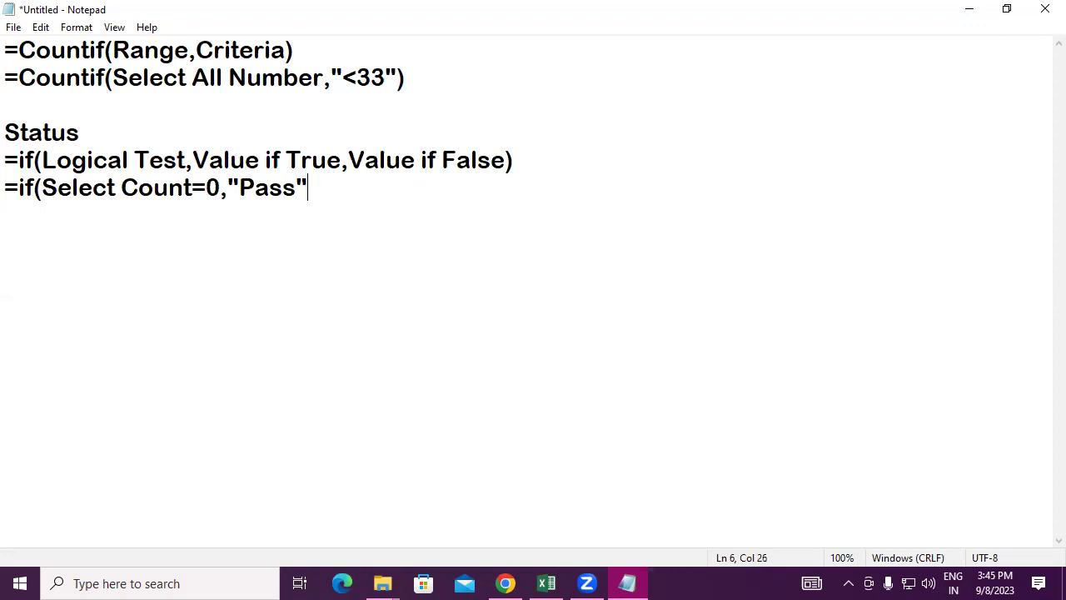
text(,)
text(if(Select Count)
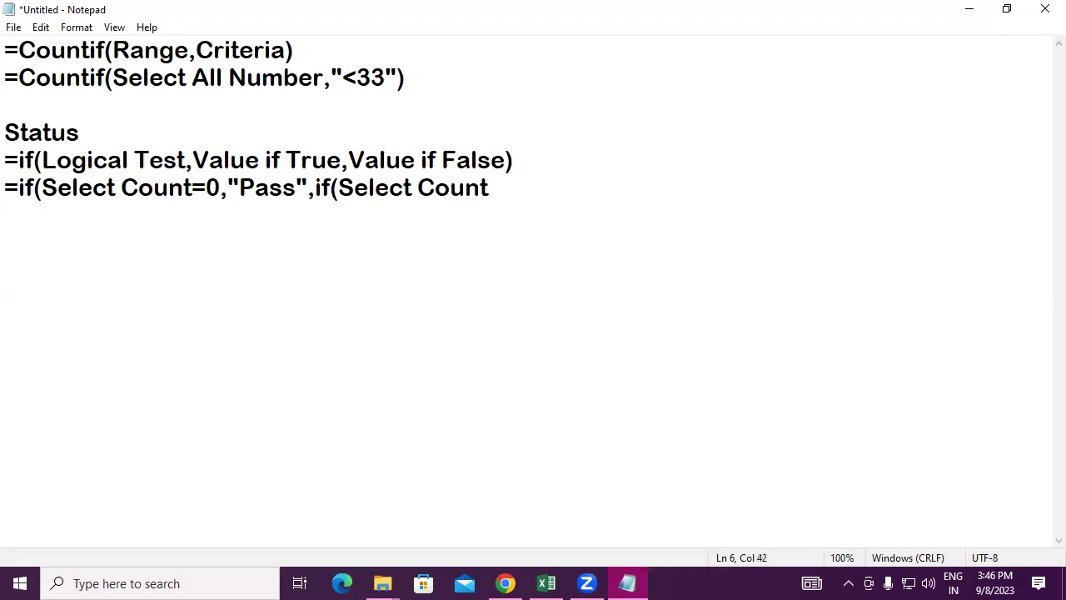
text(=1)
text(,"SP)
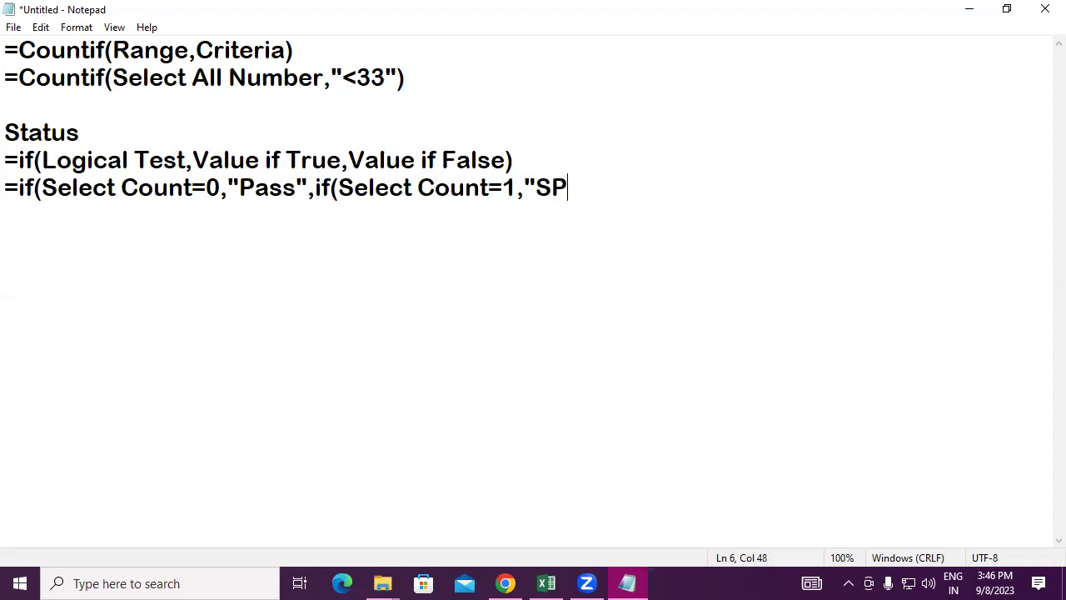
text(")
text(,)
text("Fail")))
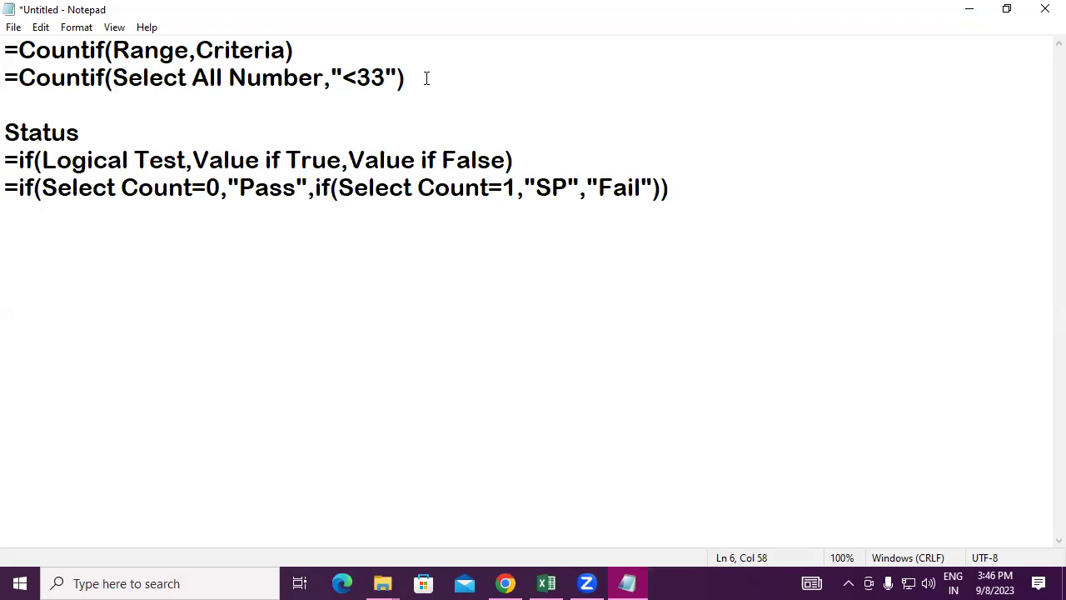